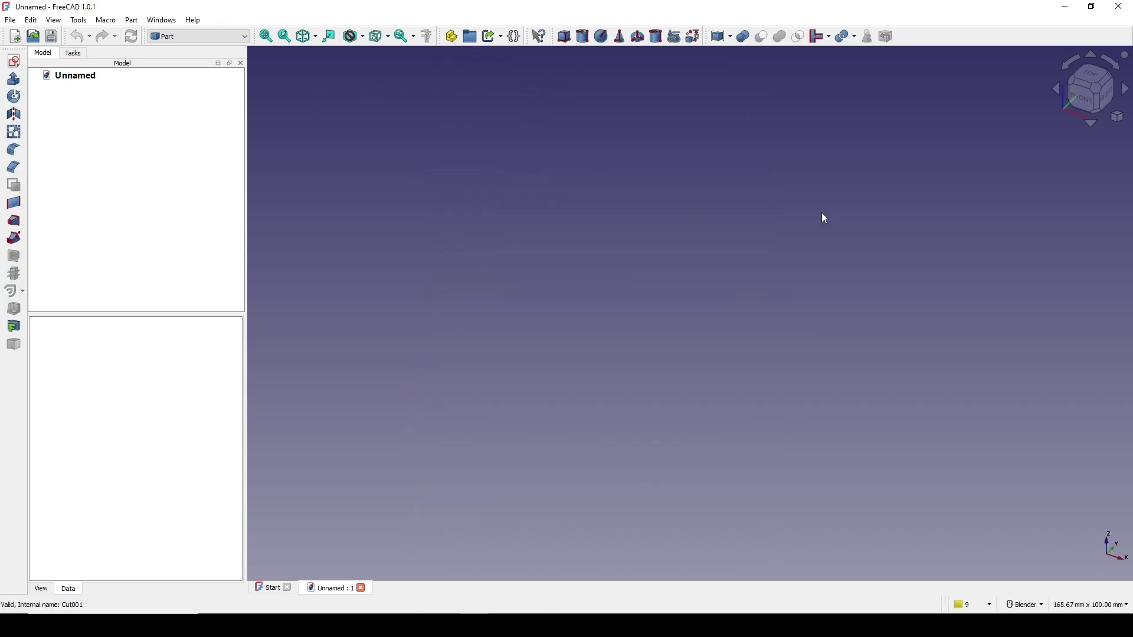
# - Create an ellipsoid primitive at the origin with radii of 2, 4 and 4 mm
pyautogui.click(676, 41)
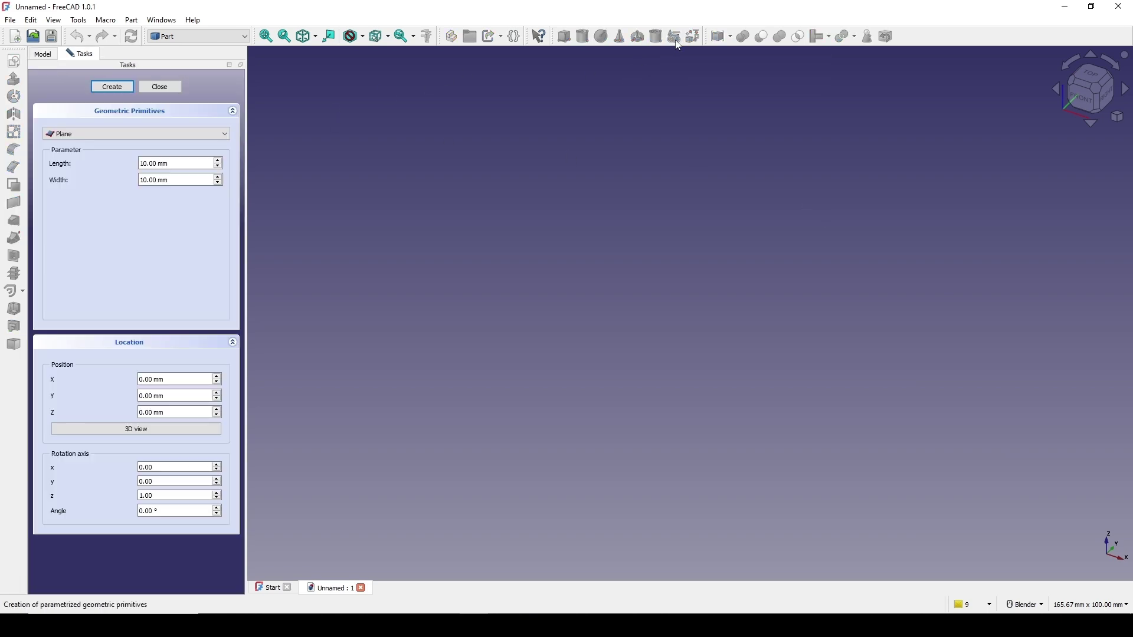
pyautogui.click(101, 137)
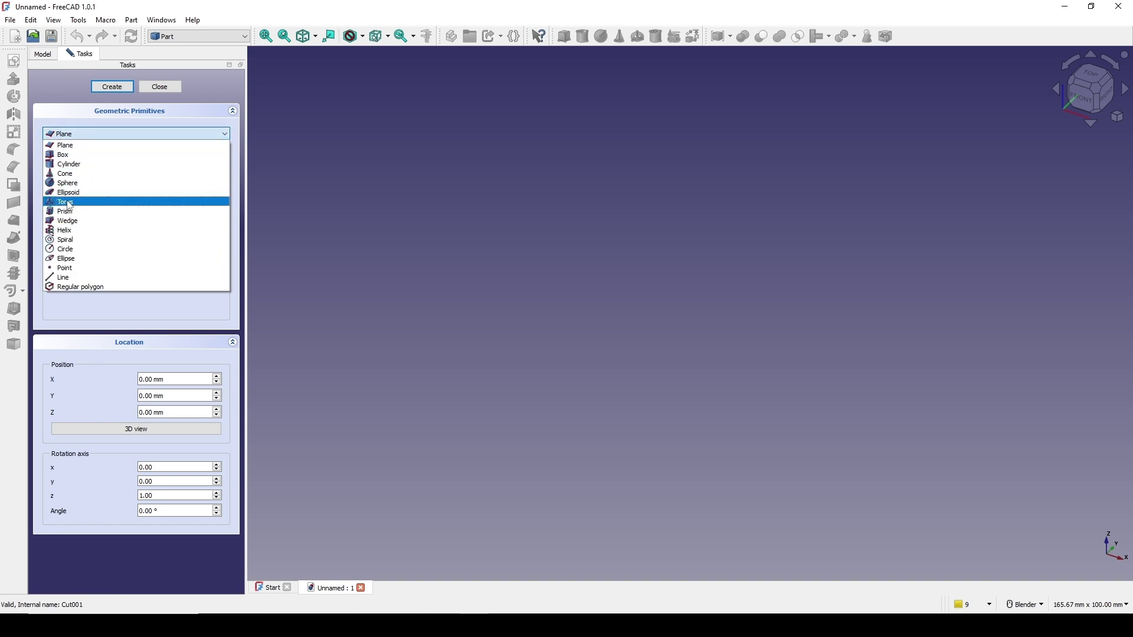
pyautogui.click(101, 195)
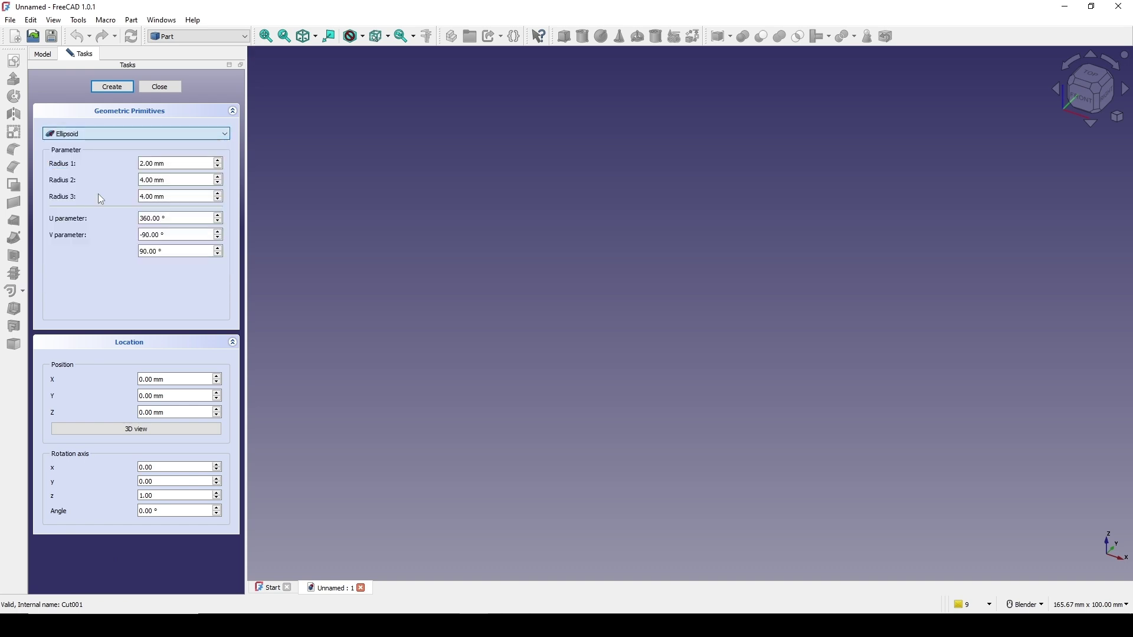
pyautogui.click(113, 87)
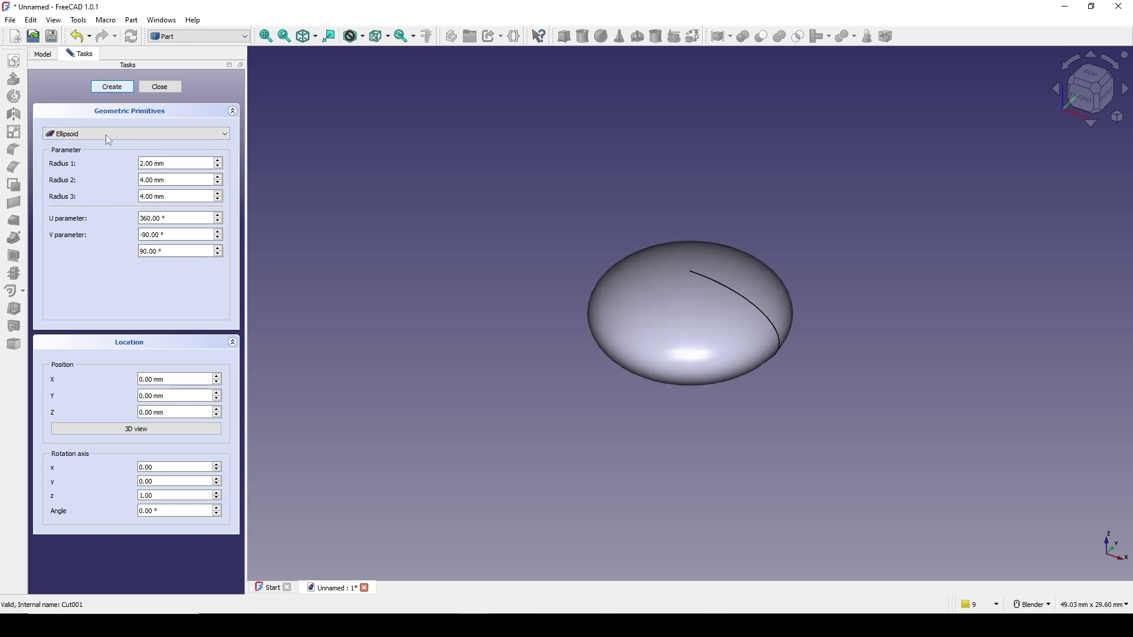
pyautogui.click(158, 88)
# - Transform the ellipsoid by rotating it 90° about its X axis so that it stands upright
pyautogui.scroll(-3, 679, 322)
pyautogui.moveTo(728, 324); pyautogui.dragTo(791, 260, button='middle')
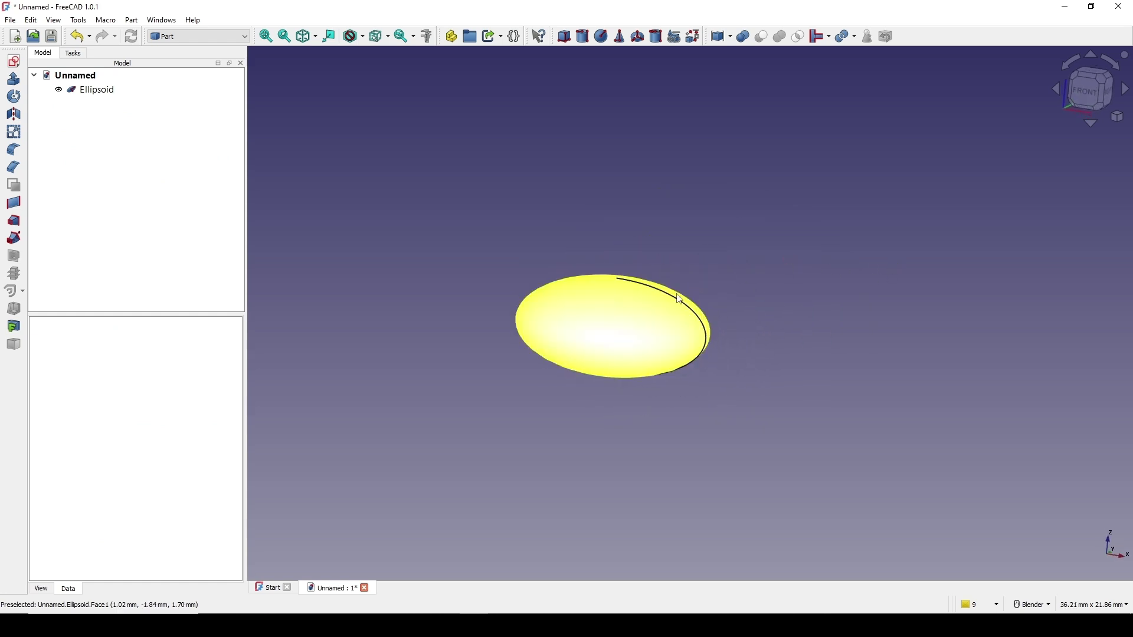
pyautogui.moveTo(683, 324); pyautogui.dragTo(709, 364, button='middle')
pyautogui.click(95, 89)
pyautogui.rightClick(88, 90)
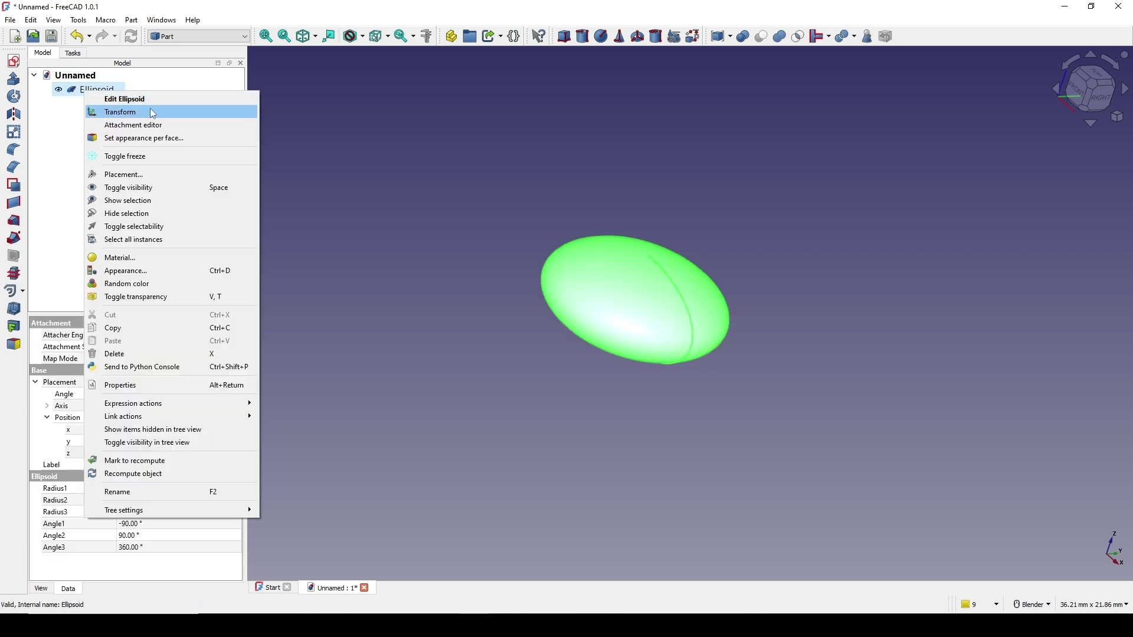
pyautogui.click(152, 112)
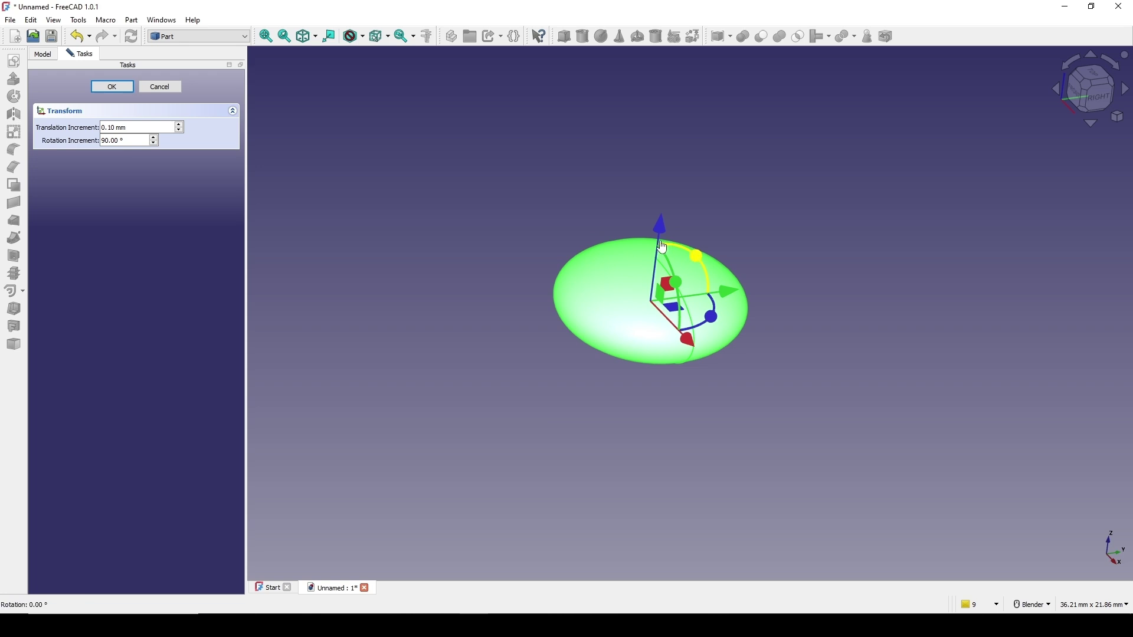
pyautogui.moveTo(662, 247); pyautogui.dragTo(637, 228)
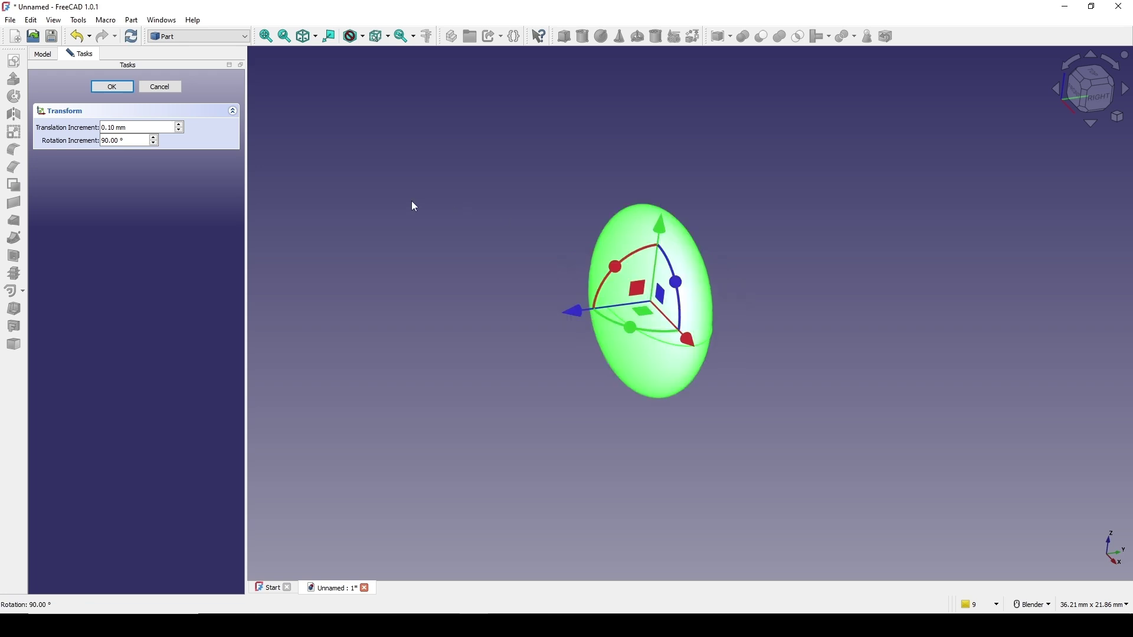
pyautogui.click(113, 87)
# - Set the ellipsoid's Radius2 to 10 mm and Radius3 to 12 mm
pyautogui.click(1074, 100)
pyautogui.click(939, 186)
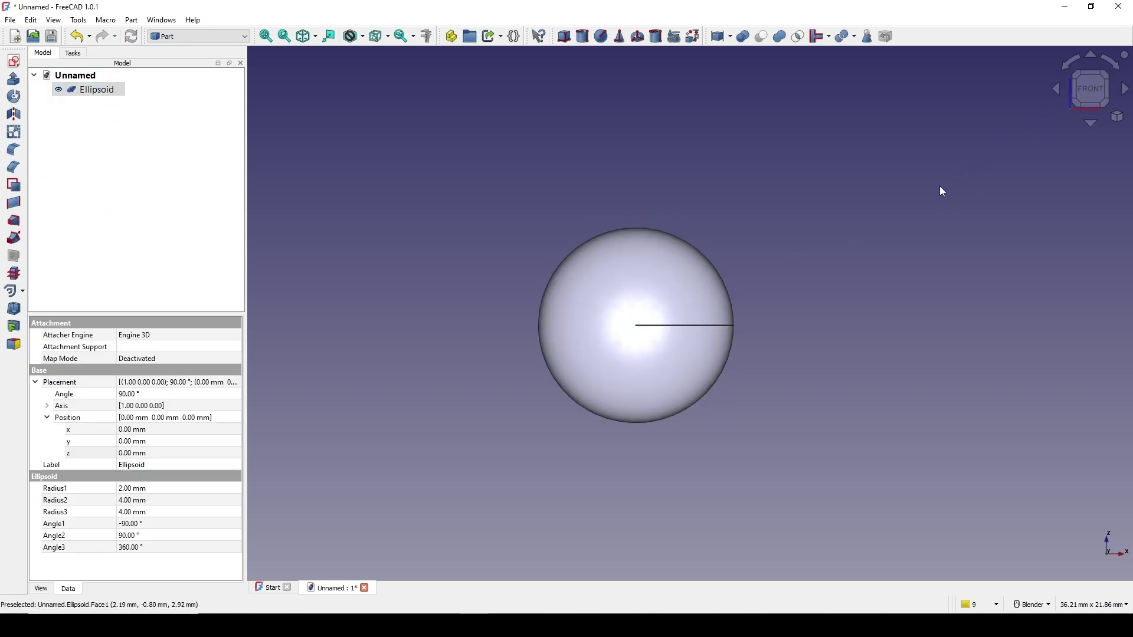
pyautogui.click(101, 90)
pyautogui.click(81, 502)
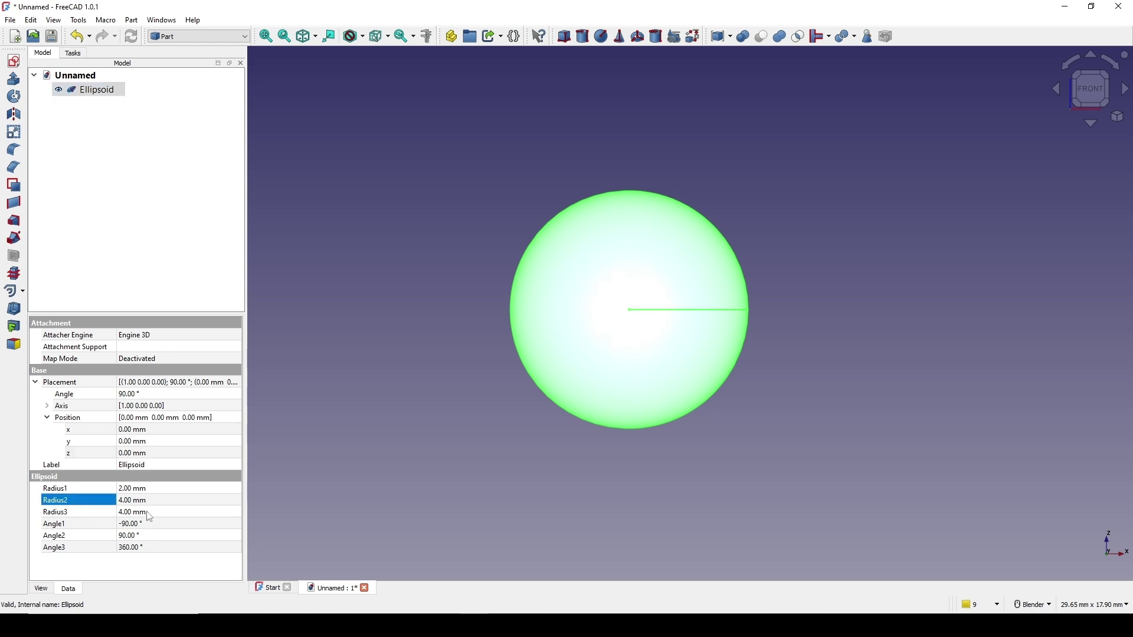
pyautogui.click(90, 513)
pyautogui.click(96, 511)
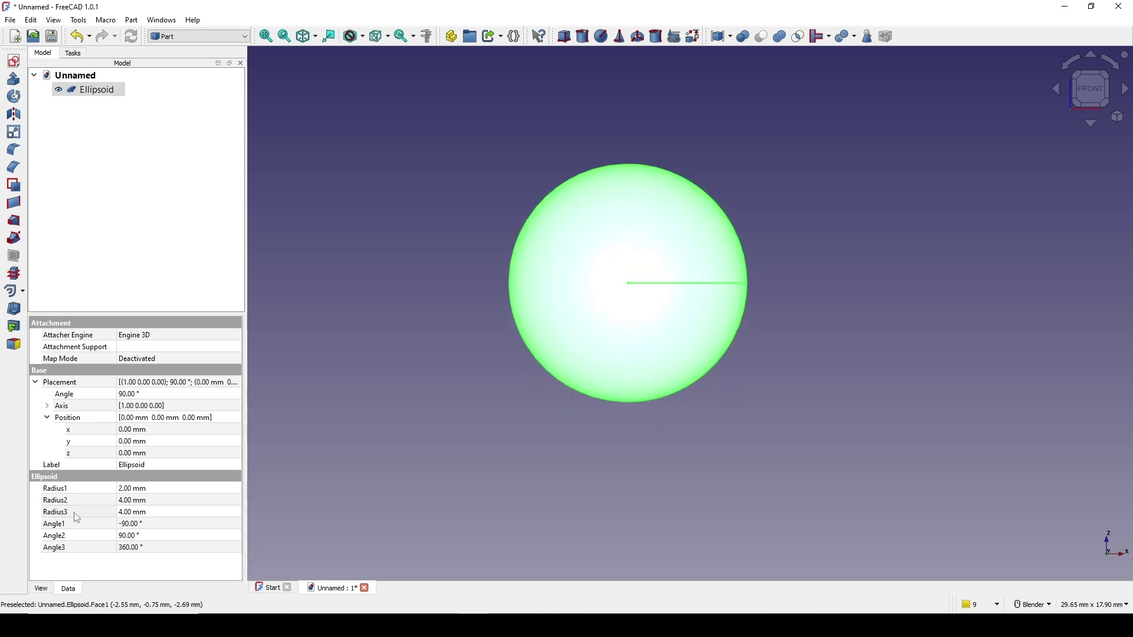
pyautogui.click(153, 502)
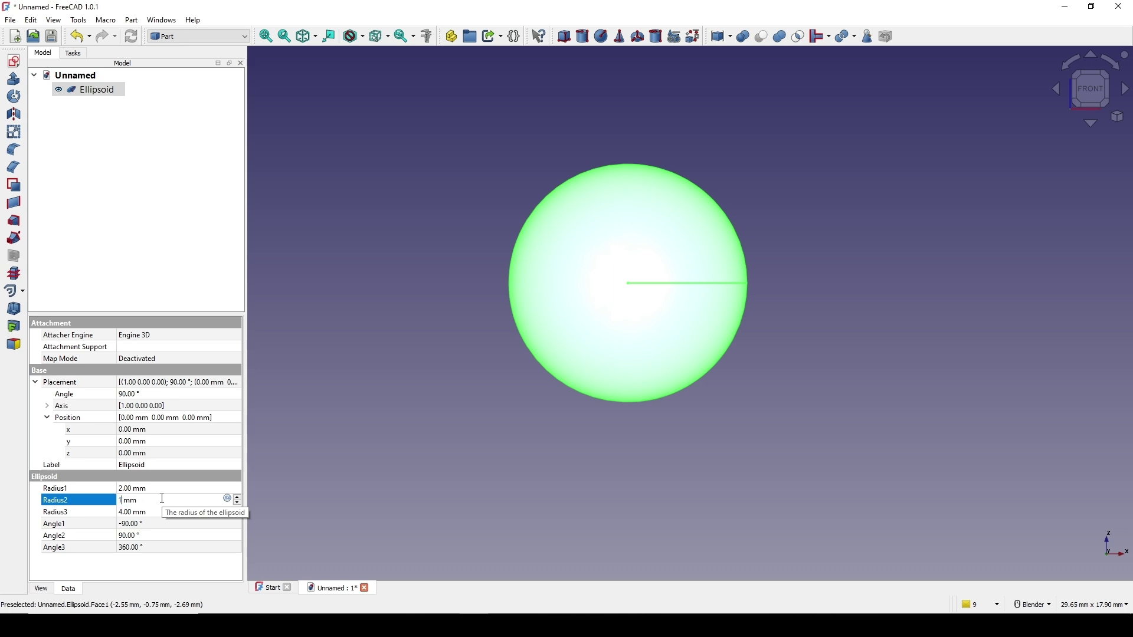
pyautogui.press('Return')
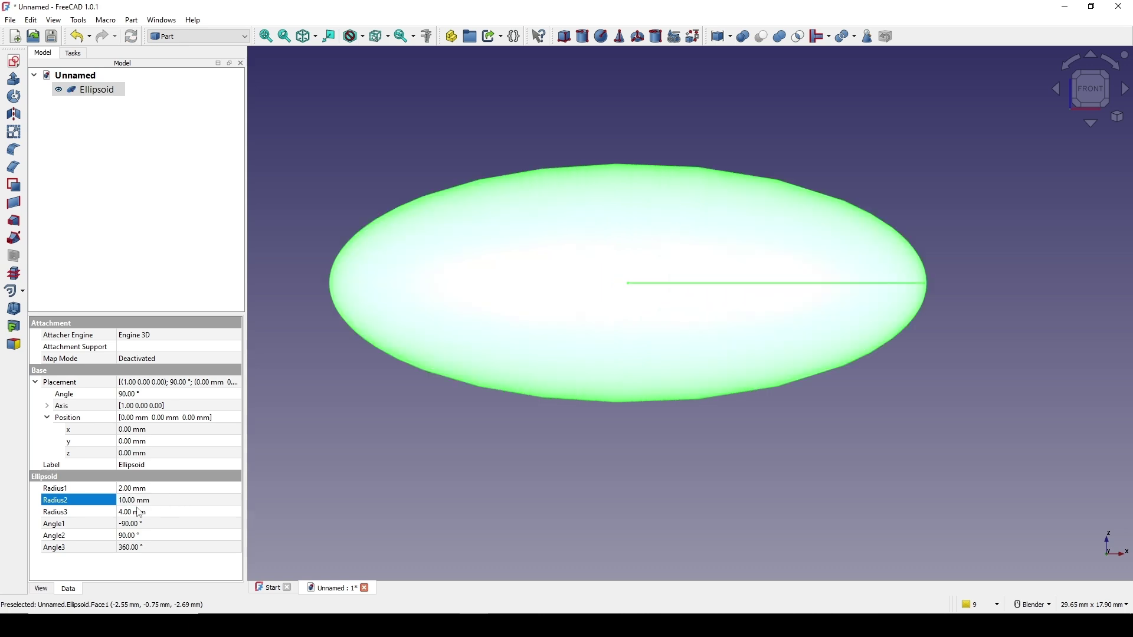
pyautogui.click(134, 513)
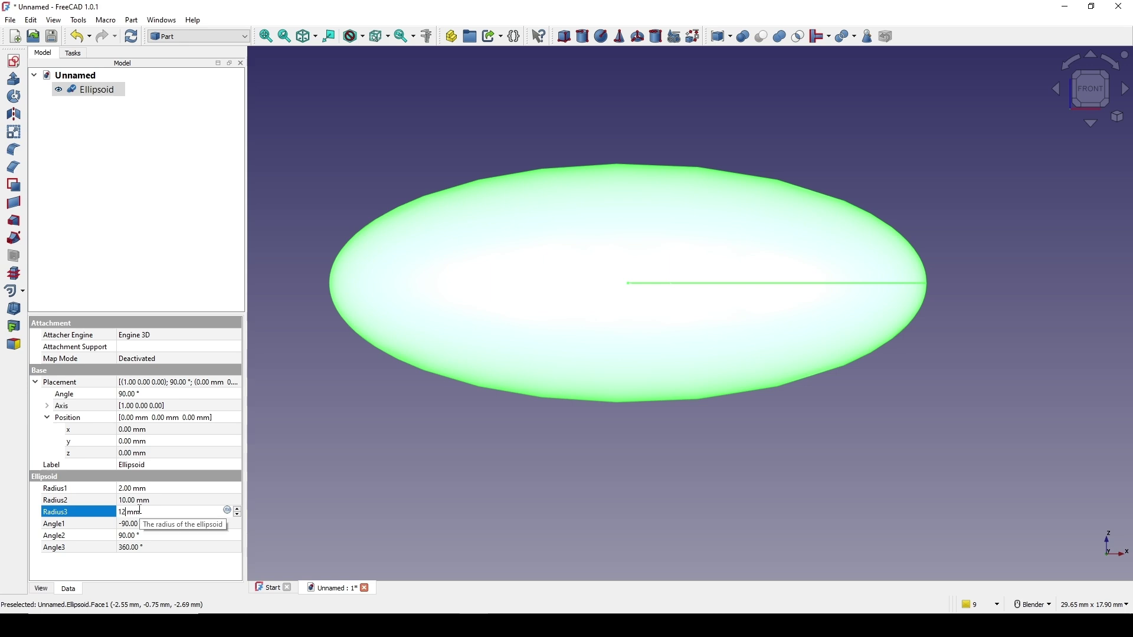
pyautogui.press('Return')
# - Try 5 mm for the ellipsoid's Radius1 and settle on 4 mm
pyautogui.scroll(-5, 678, 400)
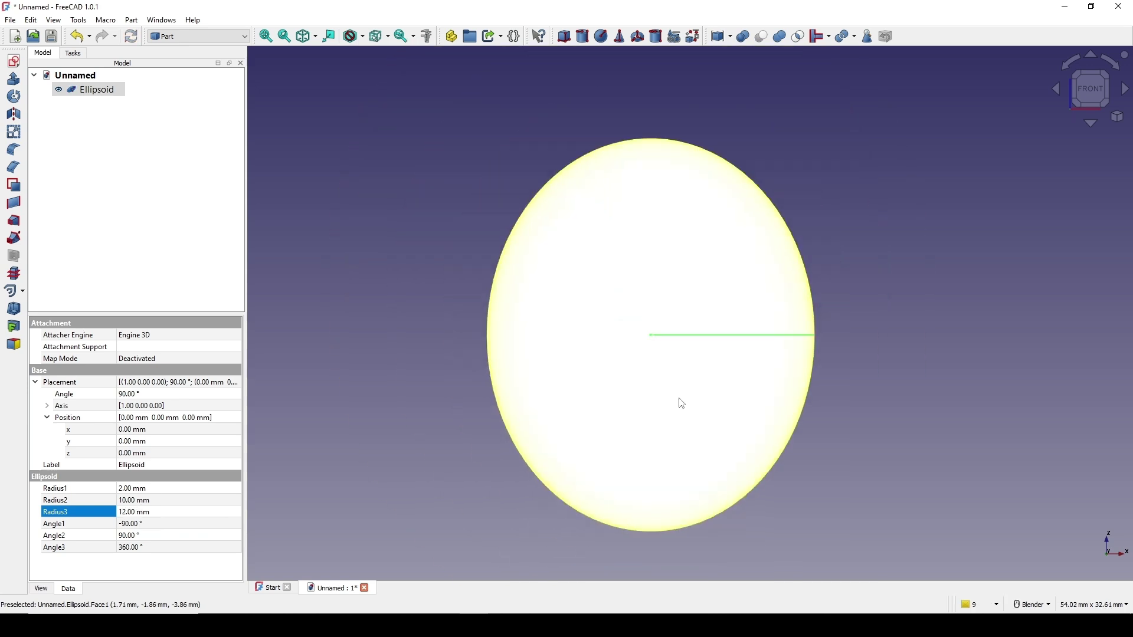
pyautogui.moveTo(736, 359); pyautogui.dragTo(728, 297, button='middle')
pyautogui.scroll(2, 727, 297)
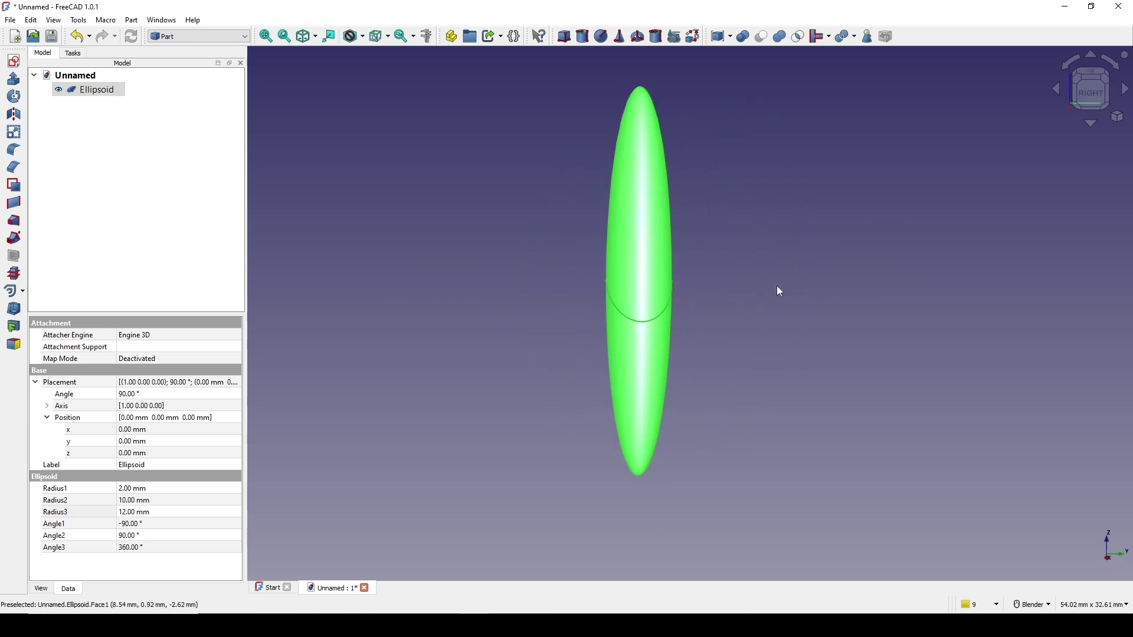
pyautogui.click(1089, 103)
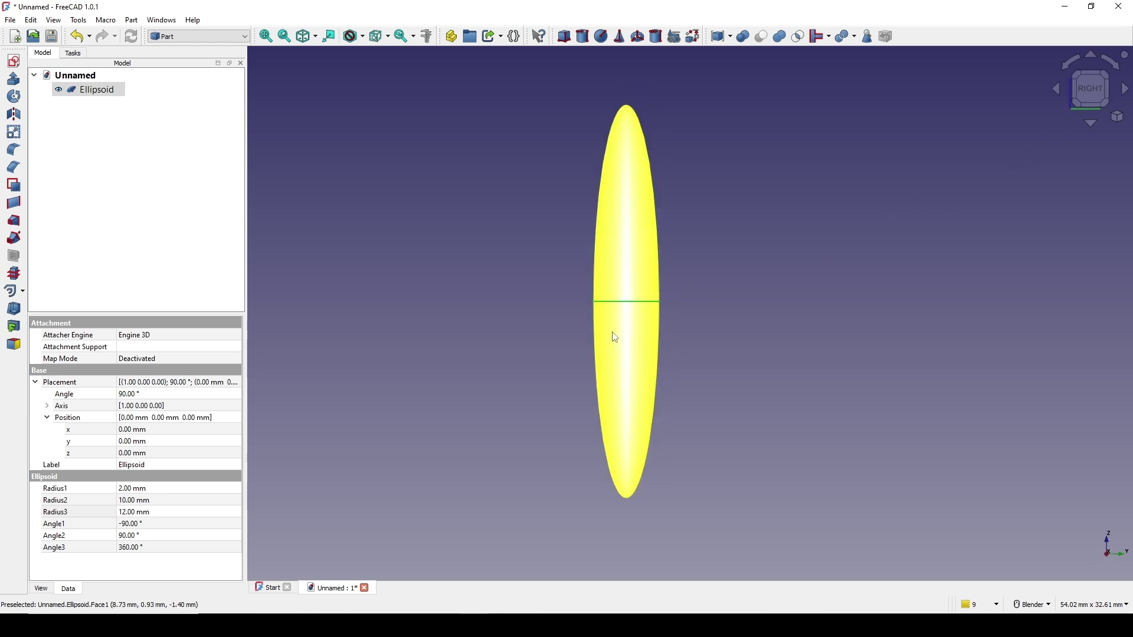
pyautogui.click(154, 490)
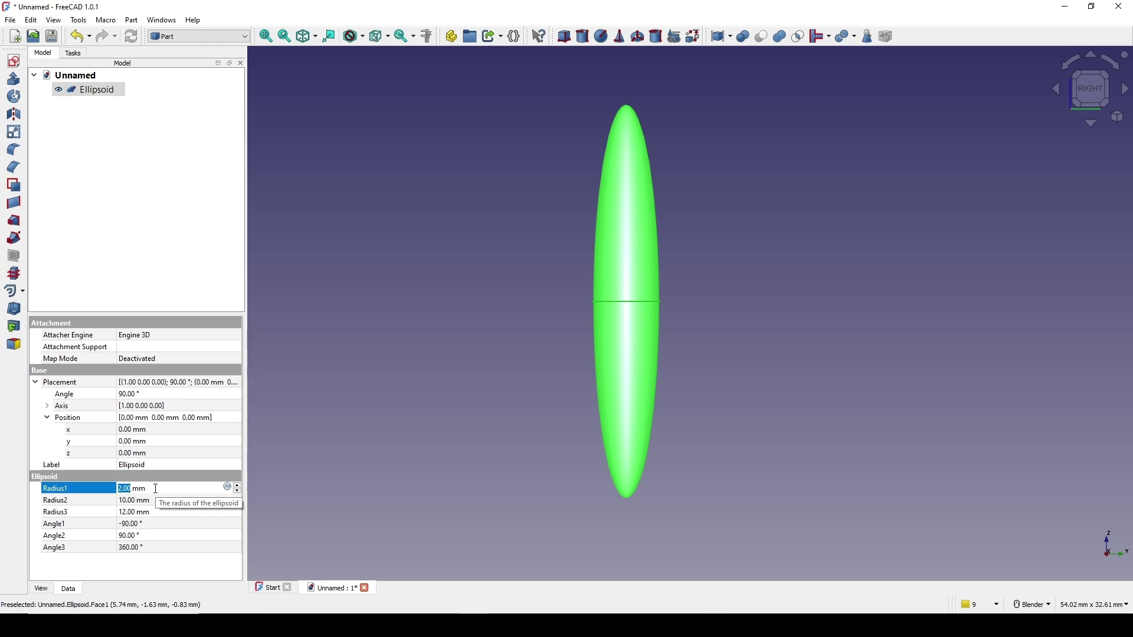
pyautogui.write('5')
pyautogui.press('Return')
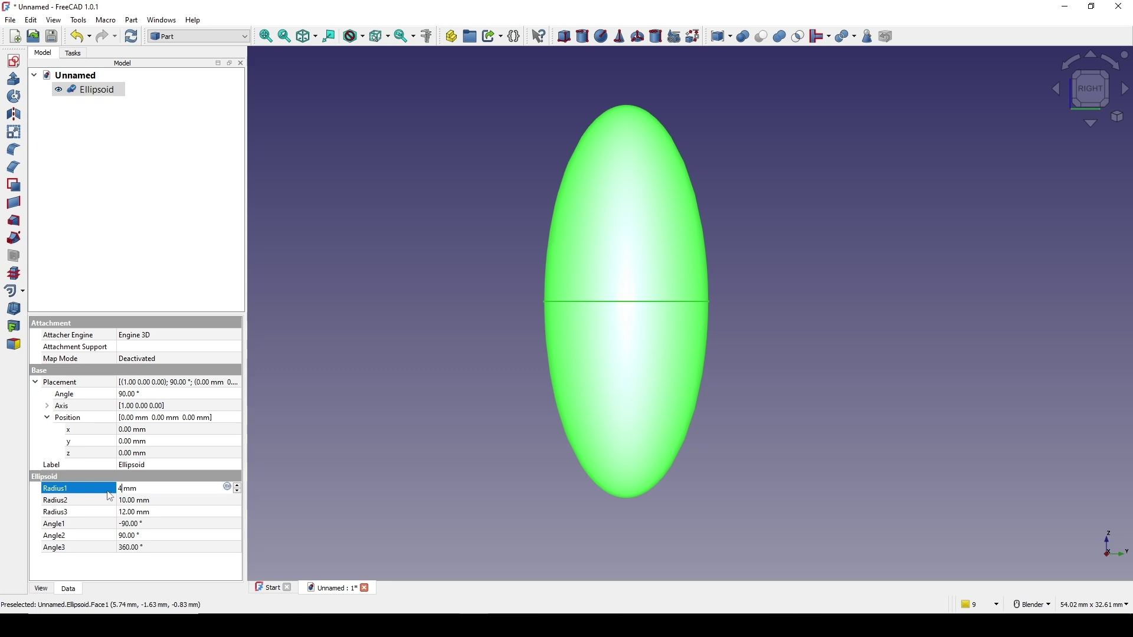
pyautogui.write('4')
pyautogui.press('Return')
# - Create a new sketch on the XY plane with an offset of 15 mm
pyautogui.moveTo(607, 361); pyautogui.dragTo(807, 349, button='middle')
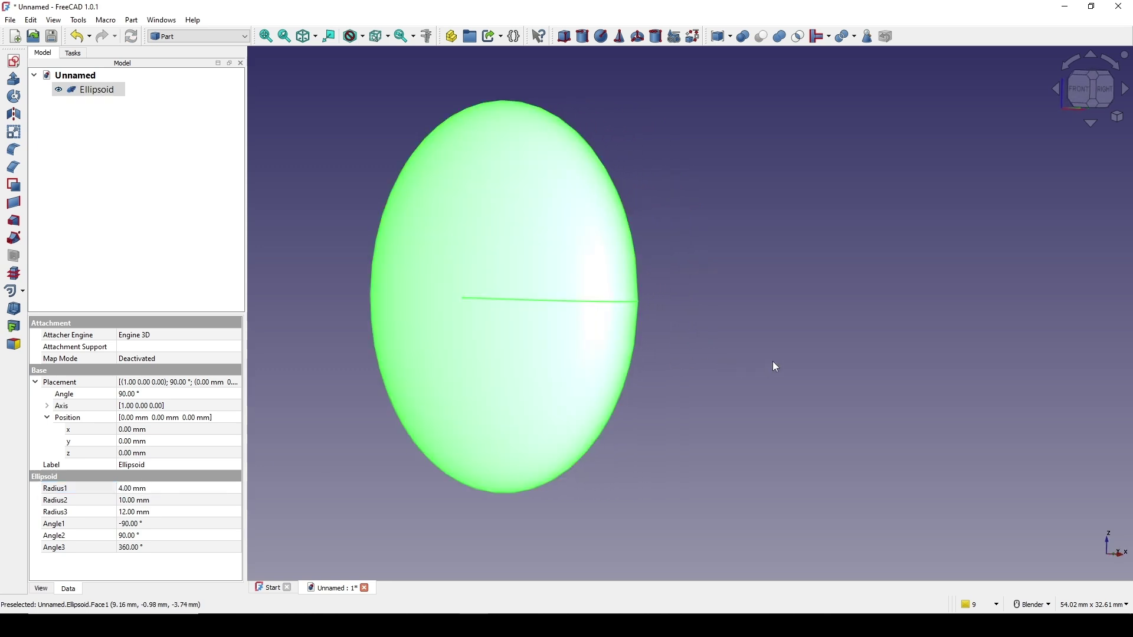
pyautogui.click(1074, 90)
pyautogui.click(819, 270)
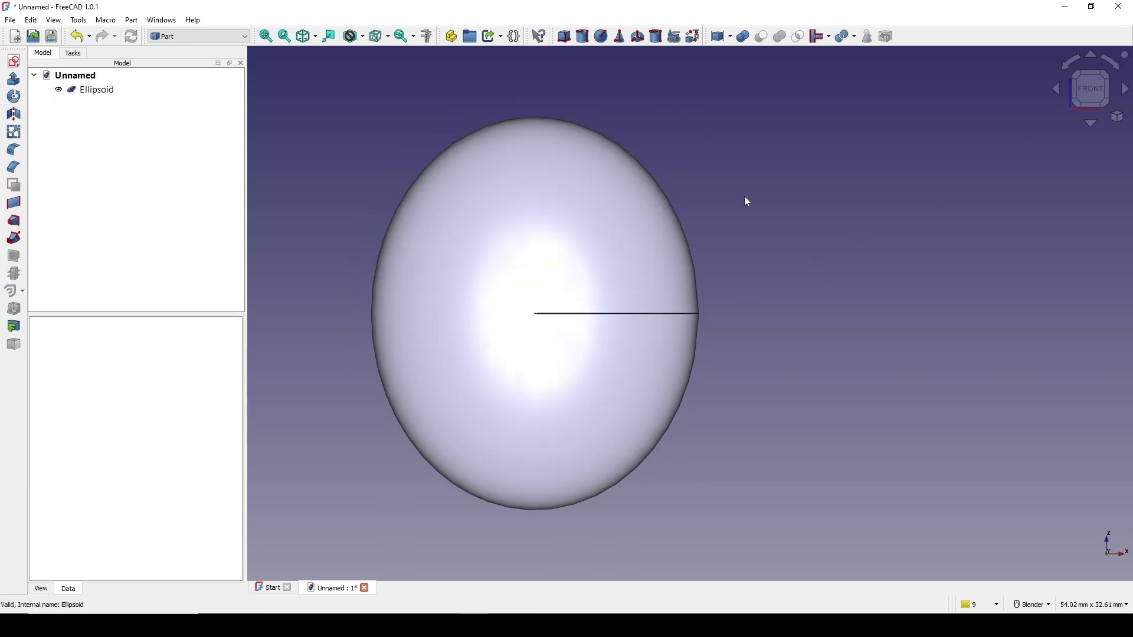
pyautogui.scroll(-3, 778, 230)
pyautogui.moveTo(794, 247); pyautogui.dragTo(766, 273, button='middle')
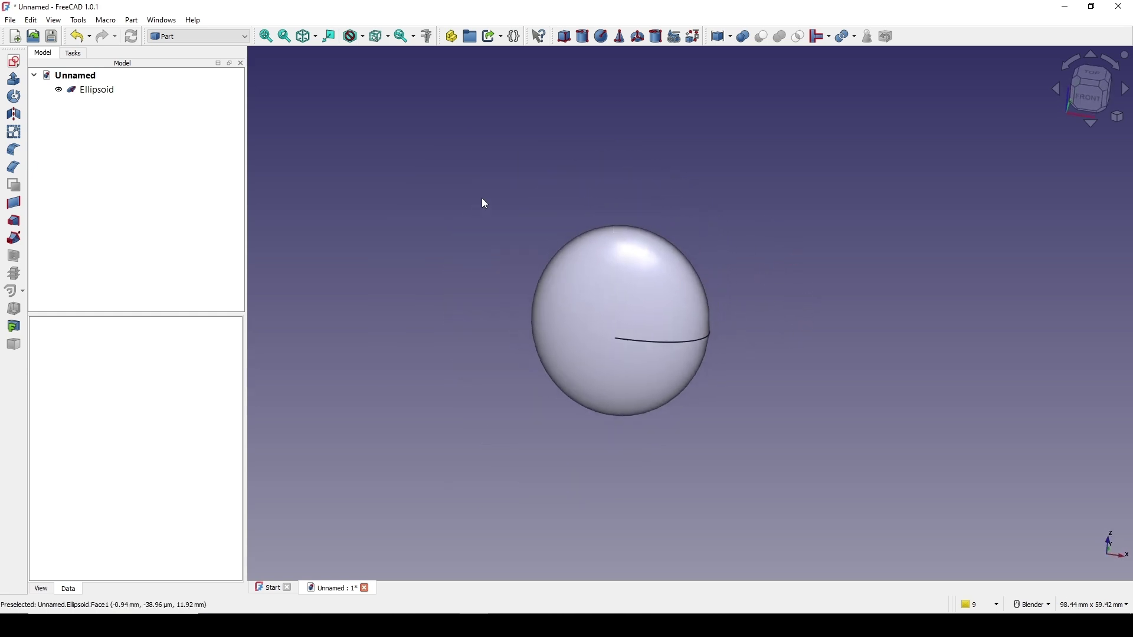
pyautogui.click(14, 62)
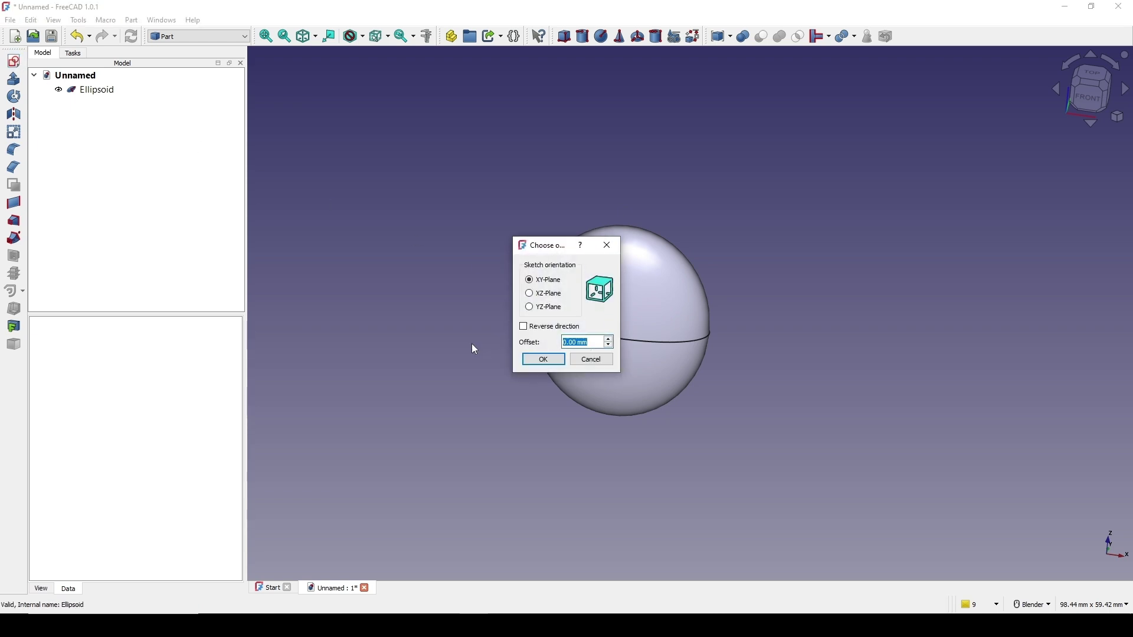
pyautogui.click(542, 359)
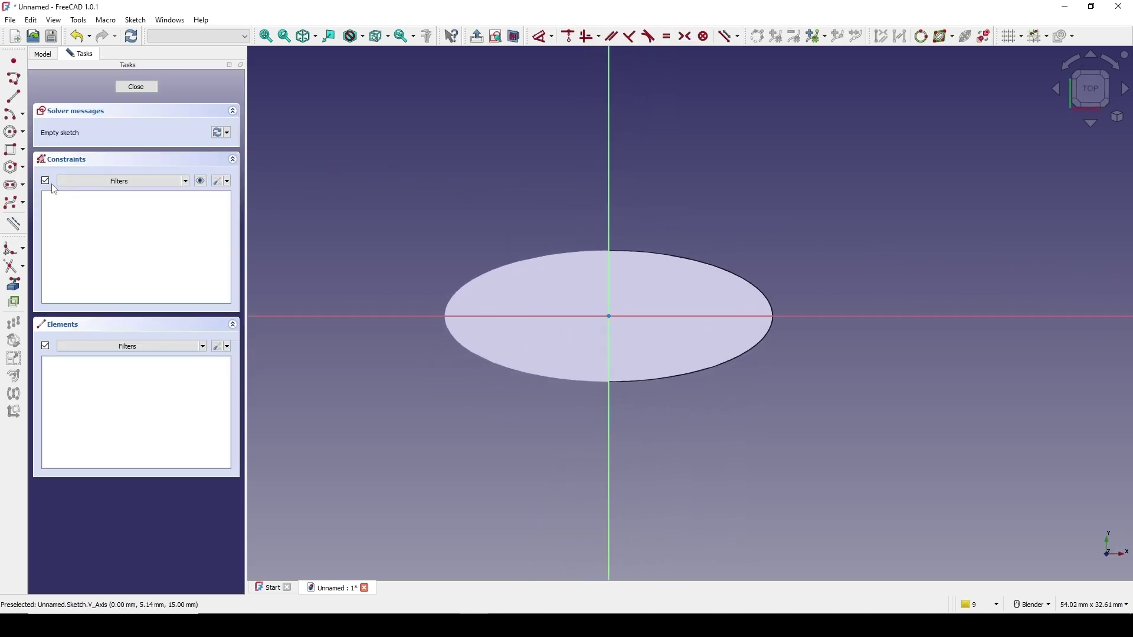
# - Draw the outer zigzag of a partial star as a polyline, with its upper tip on the vertical axis and two further tips on the negative X side
pyautogui.click(16, 89)
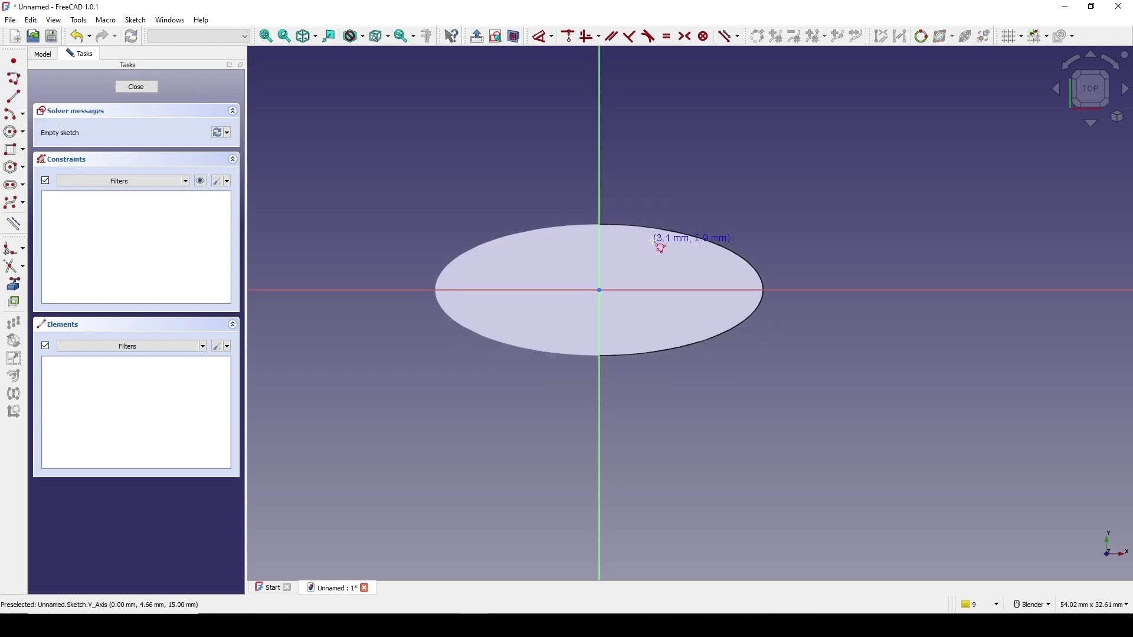
pyautogui.click(600, 128)
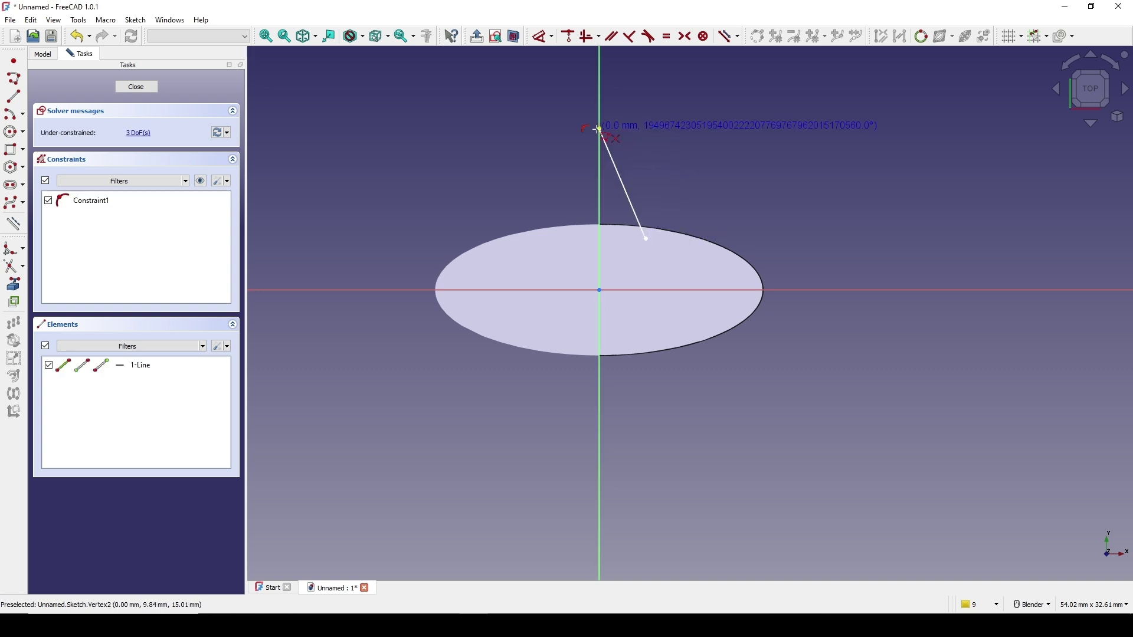
pyautogui.click(577, 209)
pyautogui.click(427, 215)
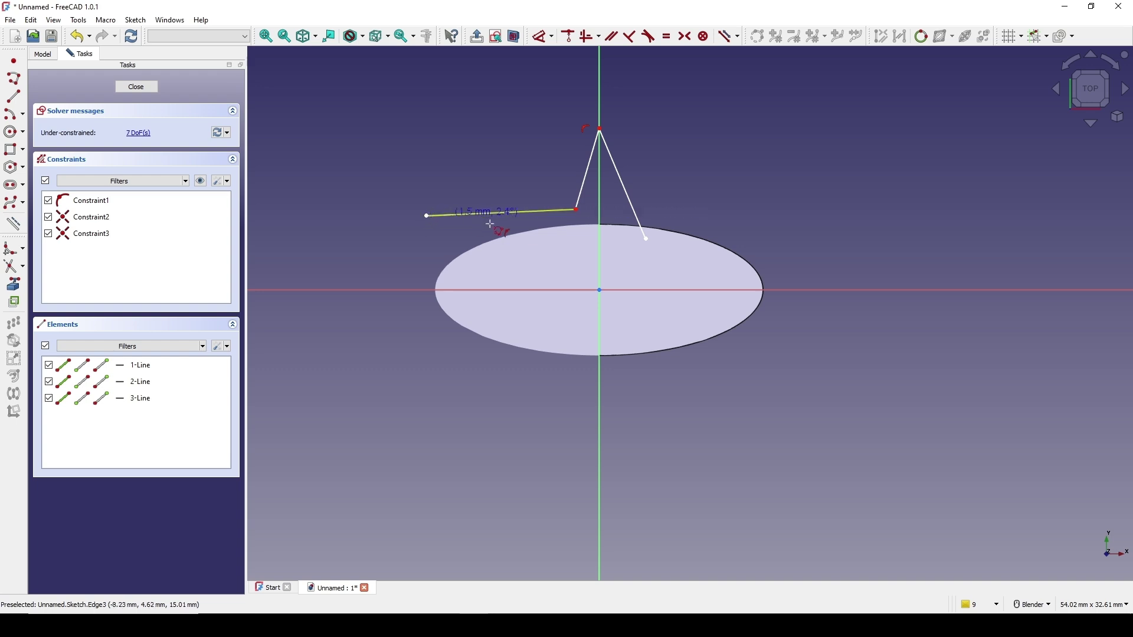
pyautogui.click(546, 252)
pyautogui.click(449, 387)
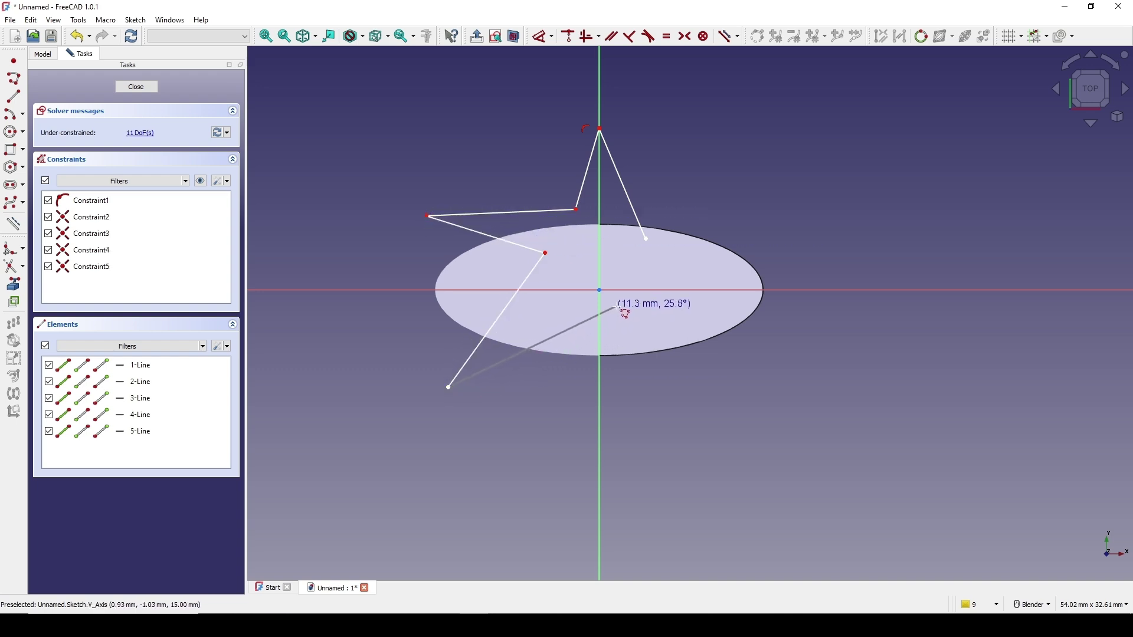
pyautogui.click(625, 326)
# - Continue the polyline back inside the outer zigzag as a narrow band, place its inner tip on the vertical axis and close it at the start point
pyautogui.click(618, 308)
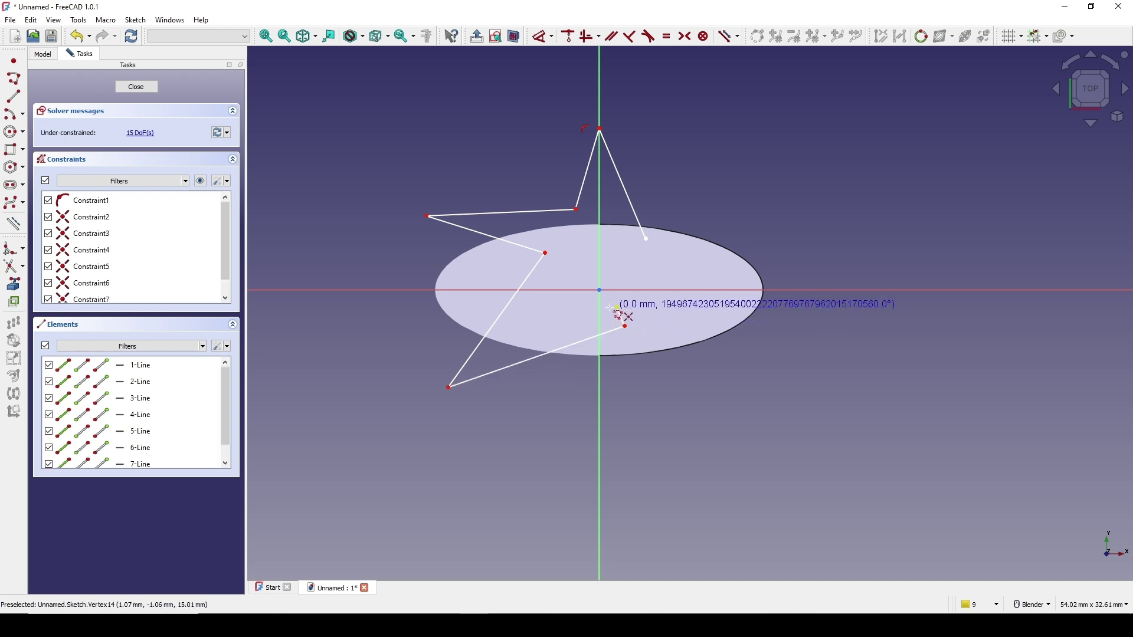
pyautogui.click(494, 355)
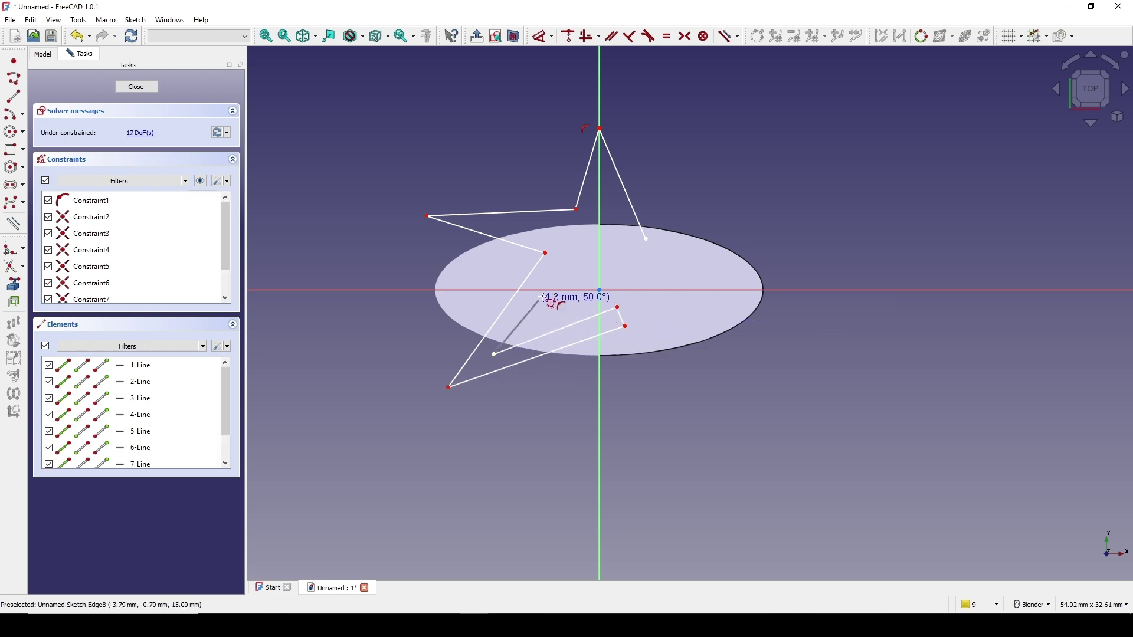
pyautogui.click(570, 251)
pyautogui.click(503, 226)
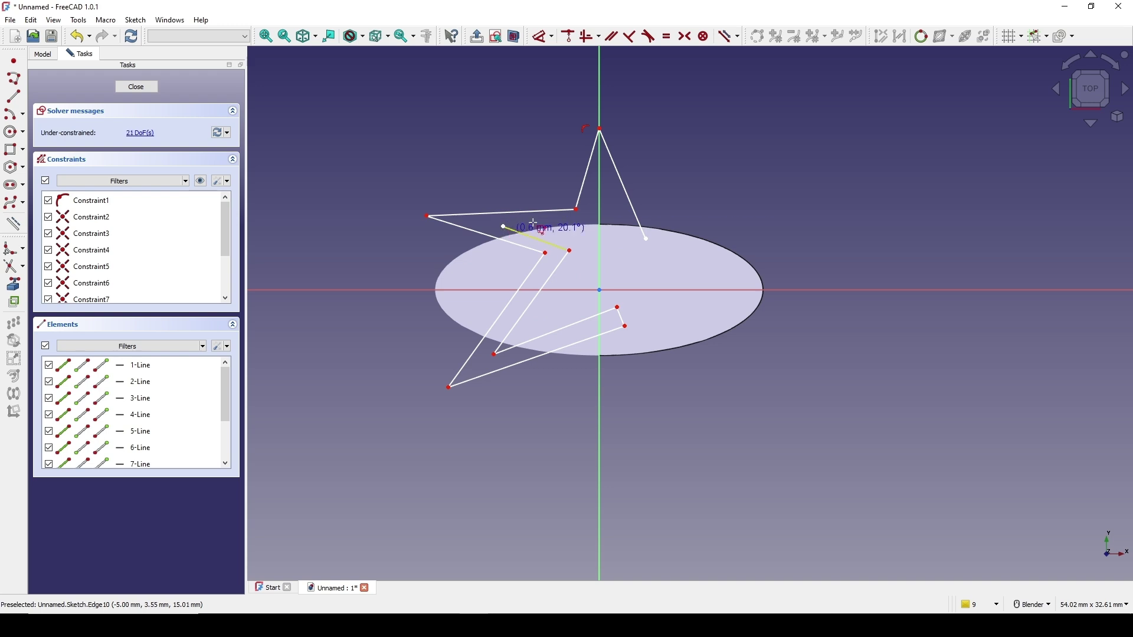
pyautogui.click(578, 226)
pyautogui.click(600, 180)
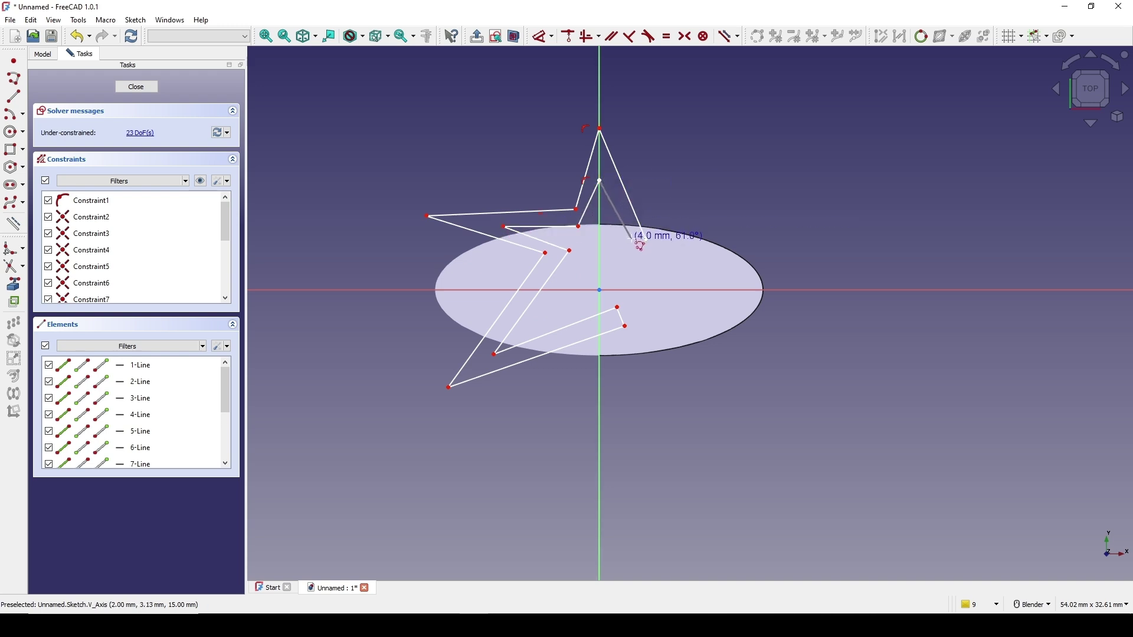
pyautogui.click(631, 241)
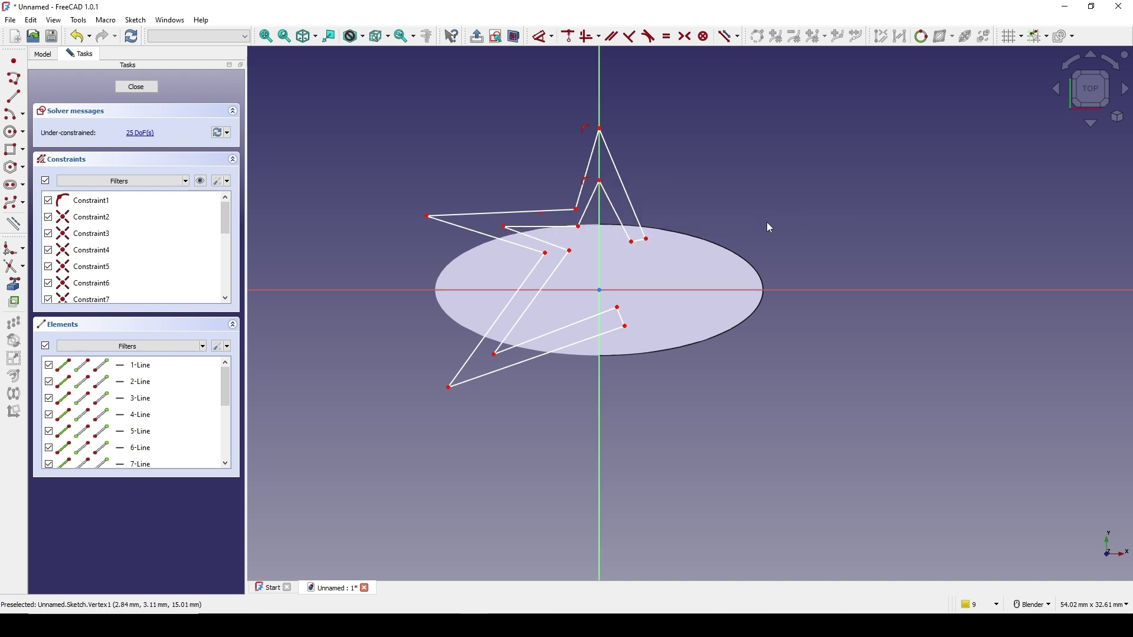
# - Reshape the star band by lowering its lower tip and moving the inner tips and valley corners outward toward negative X
pyautogui.keyDown('shift'); pyautogui.moveTo(716, 233); pyautogui.dragTo(712, 221, button='middle'); pyautogui.keyUp('shift')
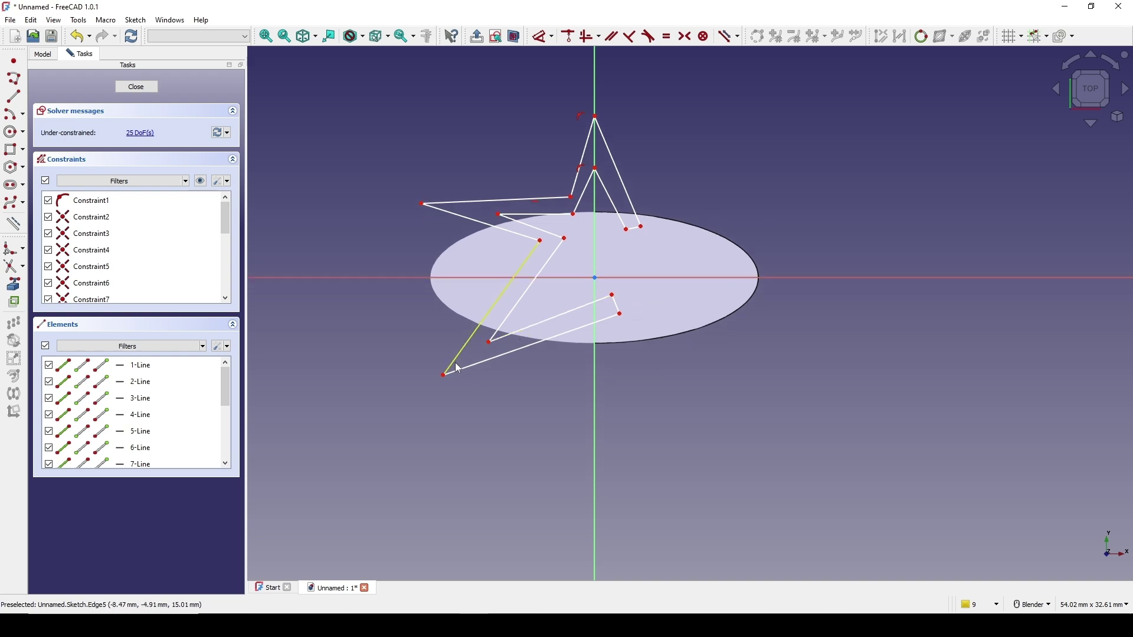
pyautogui.moveTo(444, 375); pyautogui.dragTo(445, 379)
pyautogui.moveTo(490, 344); pyautogui.dragTo(476, 356)
pyautogui.moveTo(539, 242); pyautogui.dragTo(503, 272)
pyautogui.moveTo(565, 247); pyautogui.dragTo(533, 267)
pyautogui.moveTo(502, 225); pyautogui.dragTo(487, 232)
pyautogui.moveTo(568, 203)
pyautogui.mouseDown()
pyautogui.moveTo(553, 196)
pyautogui.moveTo(561, 227)
pyautogui.mouseUp()
# - Delete the horizontal constraint on the side arm's inner edge and reposition that arm's tips and corners to even out the band
pyautogui.click(519, 200)
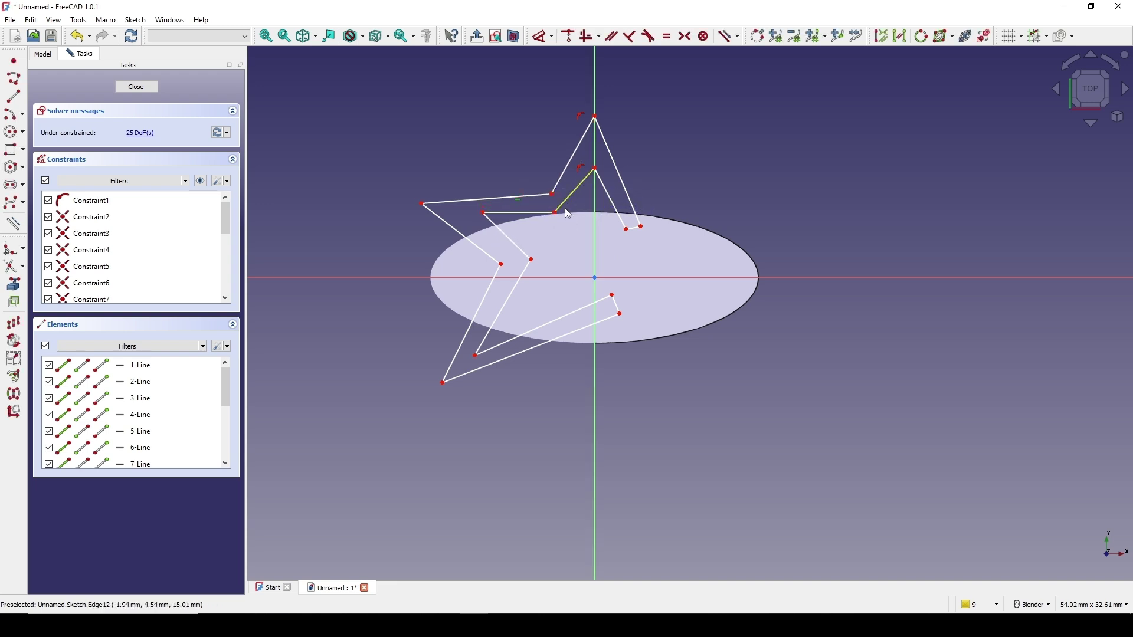
pyautogui.press('Delete')
pyautogui.moveTo(483, 214); pyautogui.dragTo(477, 222)
pyautogui.moveTo(561, 223); pyautogui.dragTo(565, 224)
pyautogui.scroll(-1, 641, 228)
pyautogui.scroll(2, 437, 293)
pyautogui.moveTo(423, 373); pyautogui.dragTo(437, 356)
pyautogui.scroll(-1, 437, 356)
pyautogui.scroll(1, 502, 334)
pyautogui.moveTo(476, 262); pyautogui.dragTo(455, 263)
pyautogui.moveTo(413, 215); pyautogui.dragTo(418, 215)
pyautogui.moveTo(512, 204); pyautogui.dragTo(509, 193)
pyautogui.keyDown('shift'); pyautogui.moveTo(559, 153); pyautogui.dragTo(530, 169, button='middle'); pyautogui.keyUp('shift')
pyautogui.click(527, 166)
# - Shorten and narrow the lower arm by moving its two end points to the negative X side of the vertical axis
pyautogui.moveTo(564, 240); pyautogui.dragTo(573, 241)
pyautogui.scroll(-3, 602, 299)
pyautogui.keyDown('shift'); pyautogui.moveTo(604, 297); pyautogui.dragTo(557, 321, button='middle'); pyautogui.keyUp('shift')
pyautogui.scroll(2, 535, 335)
pyautogui.moveTo(517, 348); pyautogui.dragTo(481, 335)
pyautogui.moveTo(522, 354); pyautogui.dragTo(491, 343)
pyautogui.scroll(-3, 650, 219)
pyautogui.scroll(2, 627, 228)
pyautogui.moveTo(505, 188); pyautogui.dragTo(505, 173)
# - Fine-tune the side arm's inner tip and outer valley corner, then finish editing the sketch
pyautogui.keyDown('shift'); pyautogui.moveTo(628, 222); pyautogui.dragTo(663, 228, button='middle'); pyautogui.keyUp('shift')
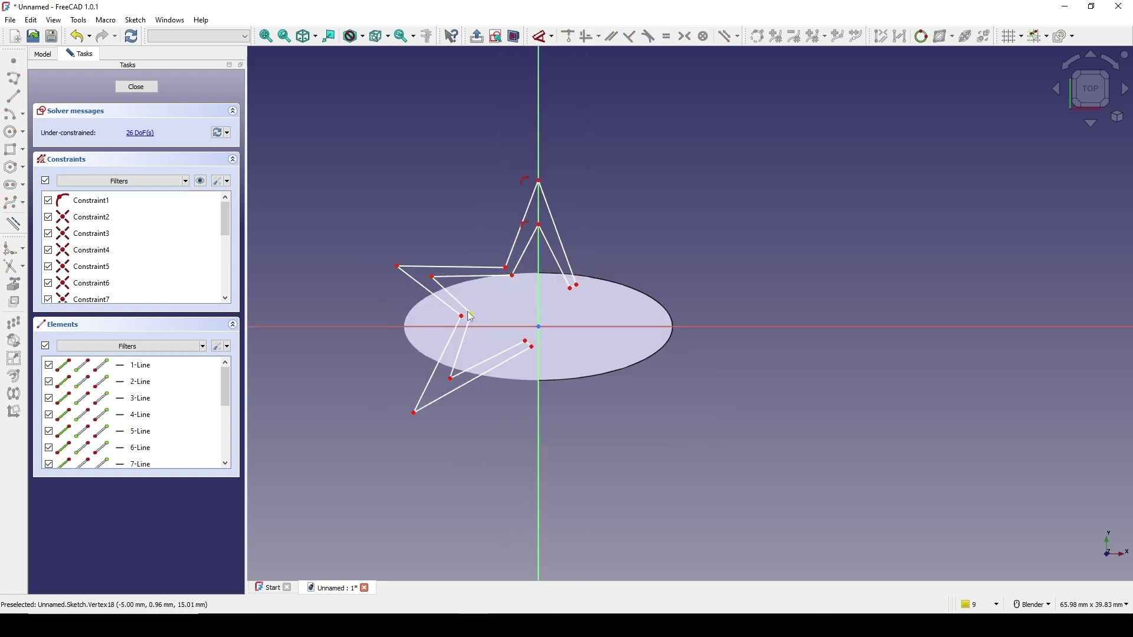
pyautogui.moveTo(446, 280); pyautogui.dragTo(432, 277)
pyautogui.moveTo(462, 315); pyautogui.dragTo(457, 316)
pyautogui.keyDown('shift'); pyautogui.moveTo(673, 244); pyautogui.dragTo(610, 285, button='middle'); pyautogui.keyUp('shift')
pyautogui.scroll(-1, 611, 283)
pyautogui.scroll(2, 558, 344)
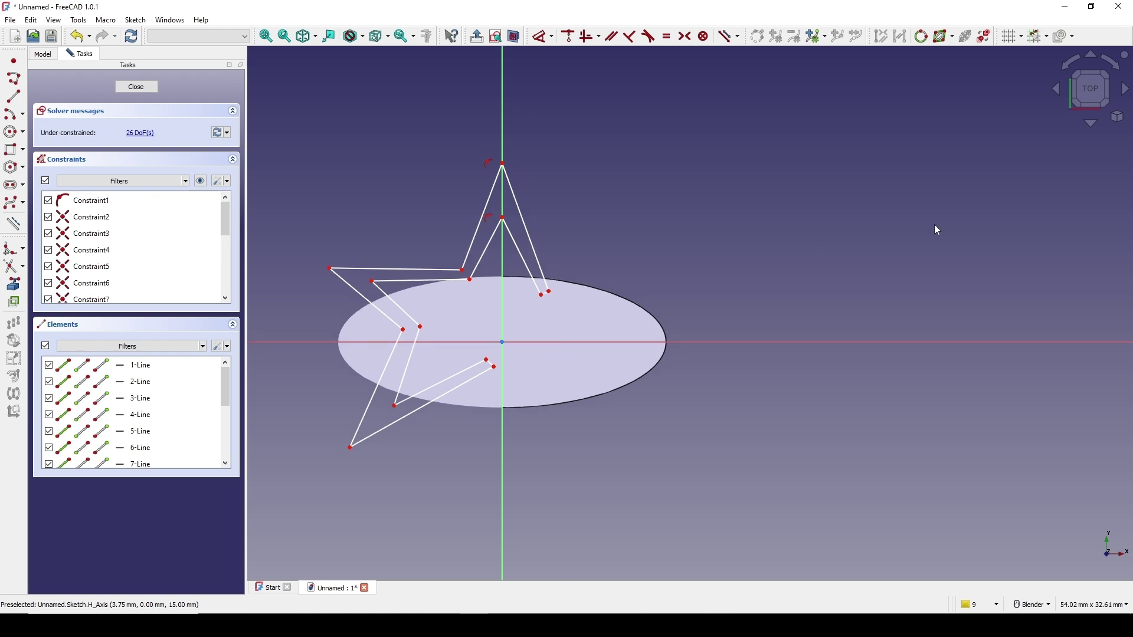
pyautogui.click(137, 87)
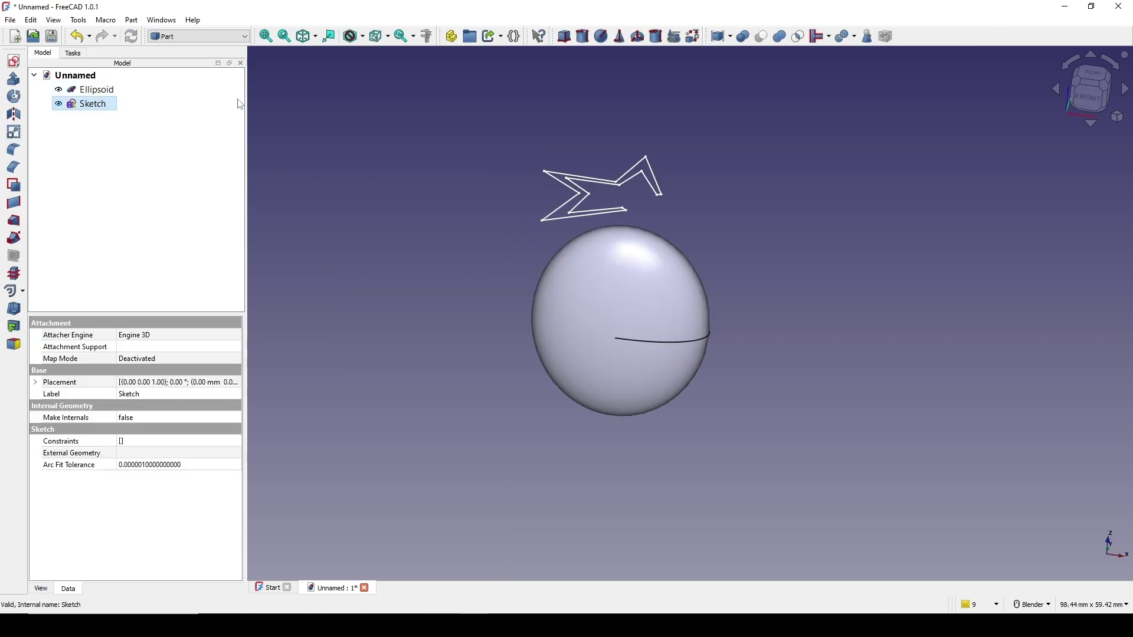
# - Rename the star band sketch as Left
pyautogui.click(737, 198)
pyautogui.moveTo(665, 228)
pyautogui.mouseDown(button='middle')
pyautogui.moveTo(568, 198)
pyautogui.moveTo(254, 207)
pyautogui.mouseUp(button='middle')
pyautogui.rightClick(90, 106)
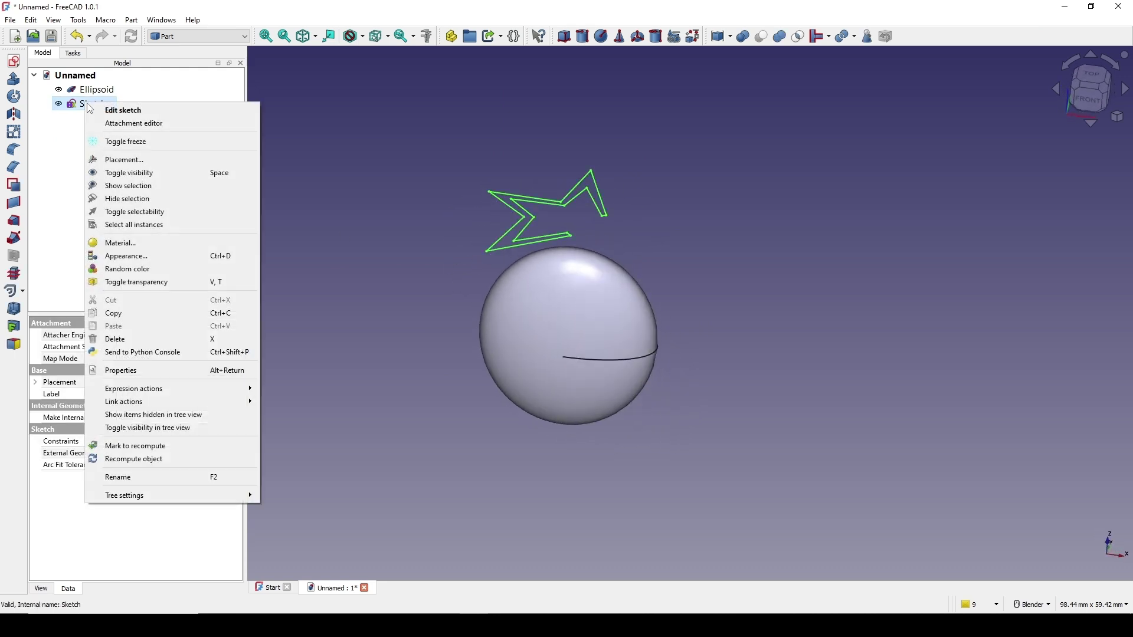
pyautogui.click(144, 477)
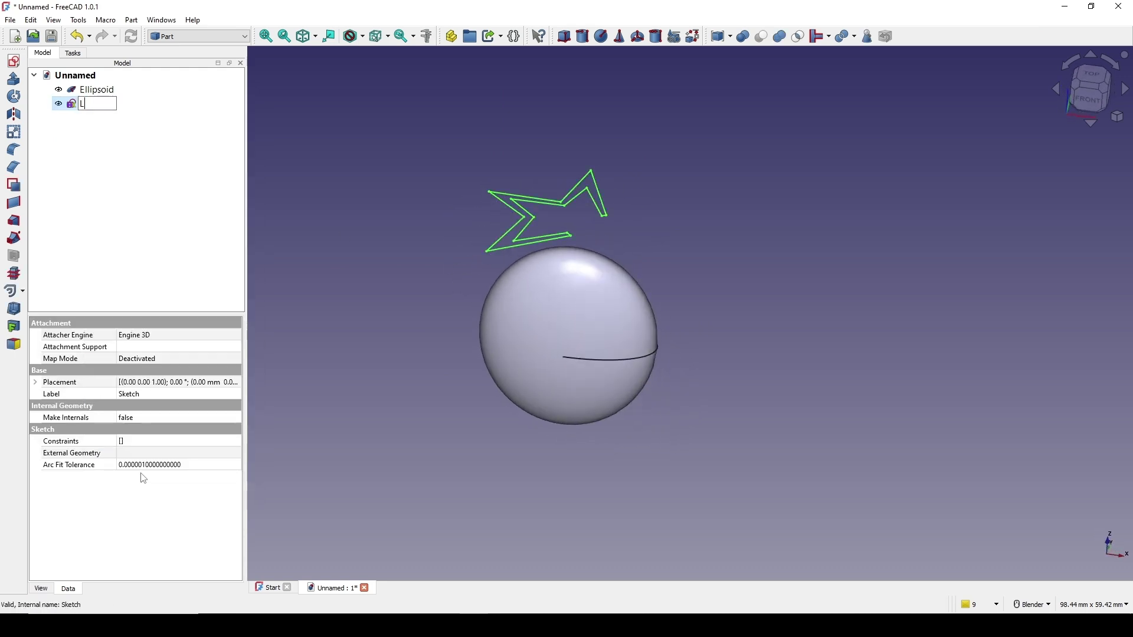
pyautogui.click(705, 196)
# - Create a second sketch on the XY plane with an offset of 15 mm
pyautogui.moveTo(706, 196)
pyautogui.mouseDown(button='middle')
pyautogui.moveTo(678, 248)
pyautogui.moveTo(713, 257)
pyautogui.mouseUp(button='middle')
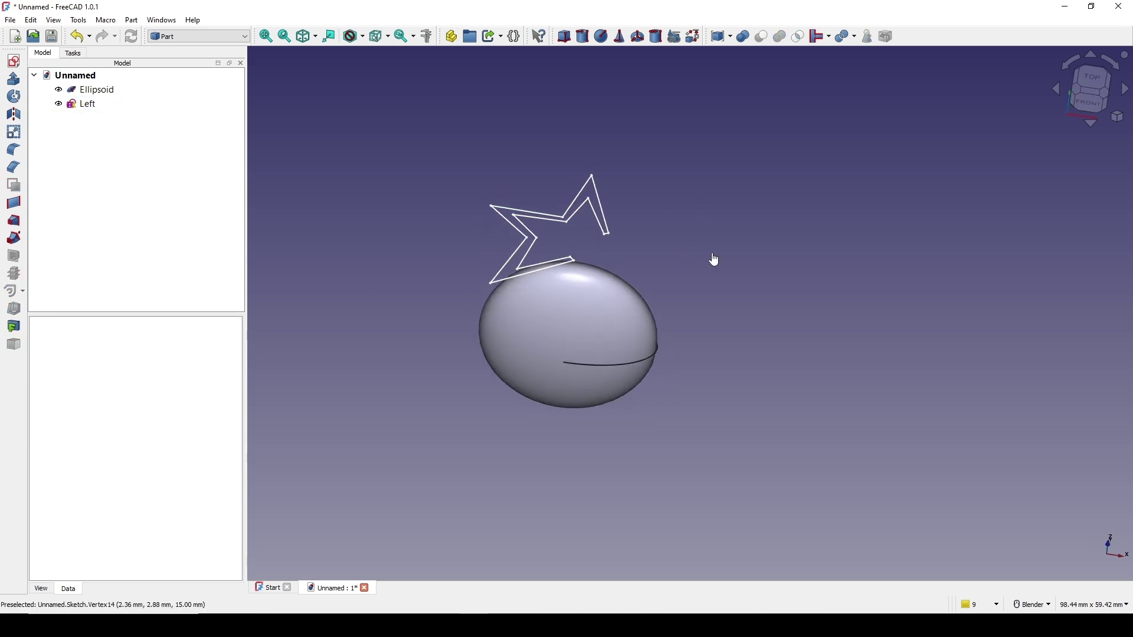
pyautogui.click(14, 60)
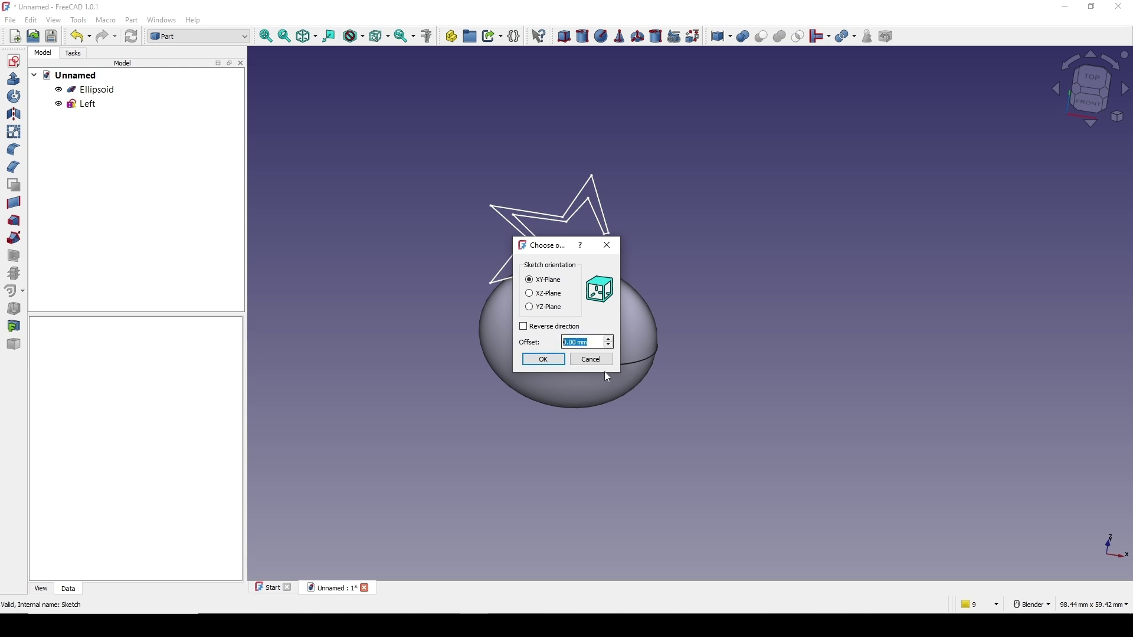
pyautogui.click(543, 359)
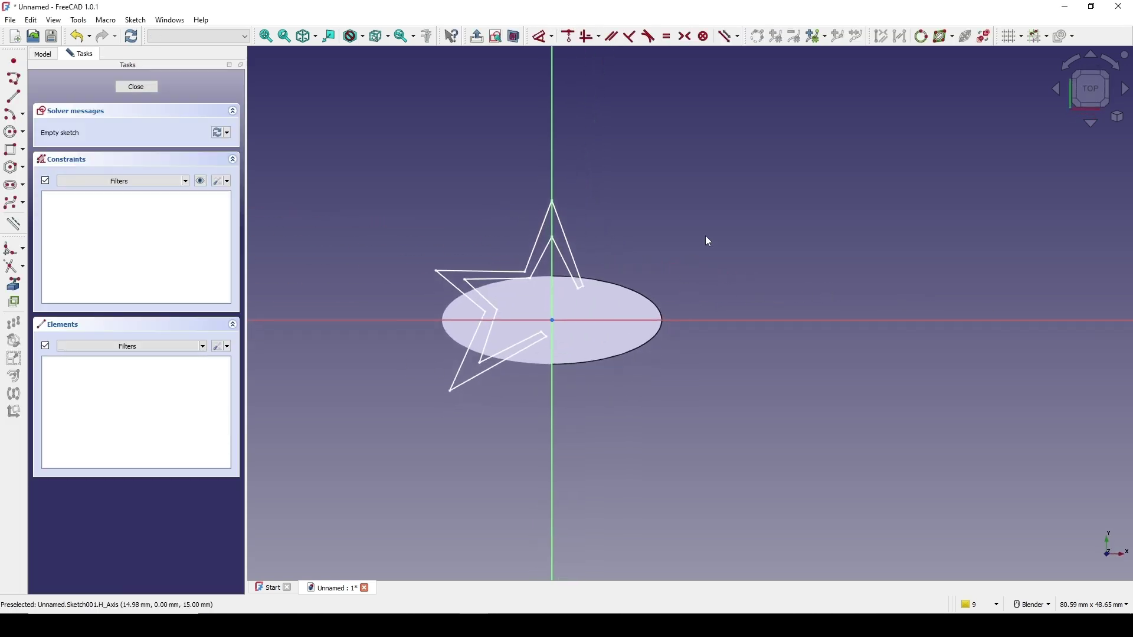
# - Draw the second band's outer zigzag on the positive X side as a polyline, starting with a horizontal line about 10.2 mm long
pyautogui.click(14, 79)
pyautogui.scroll(5, 652, 321)
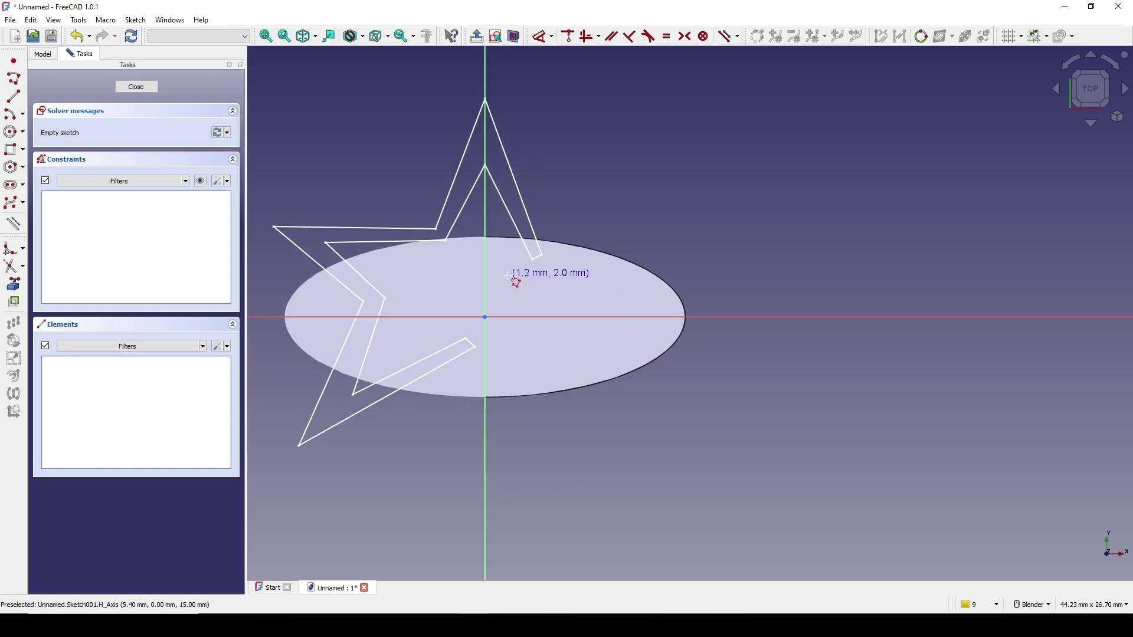
pyautogui.click(459, 270)
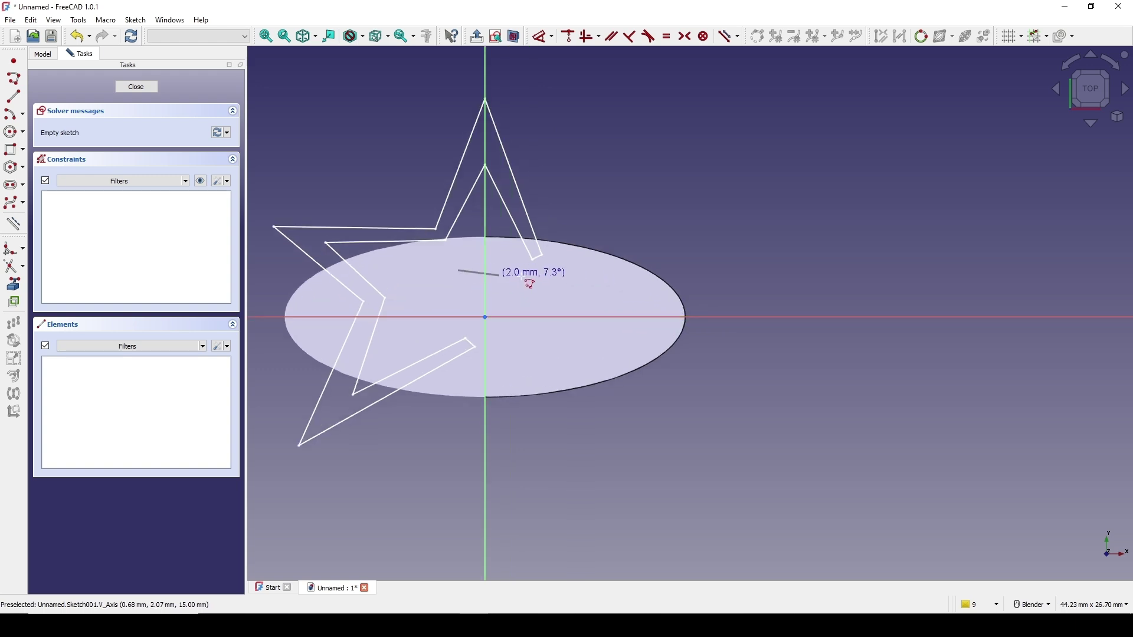
pyautogui.click(665, 270)
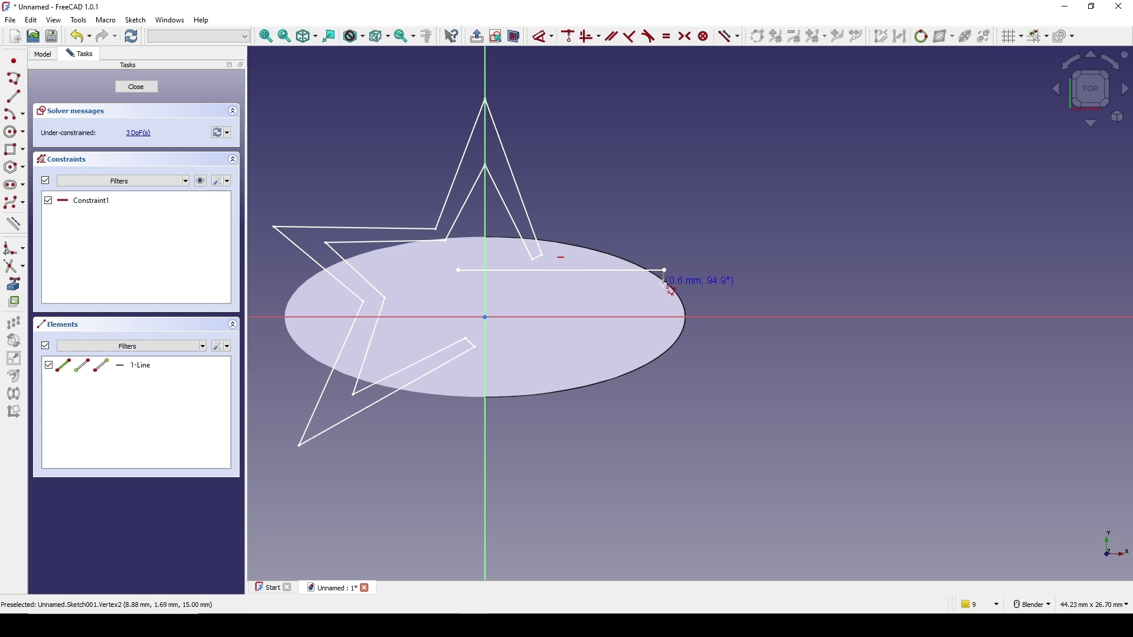
pyautogui.click(557, 298)
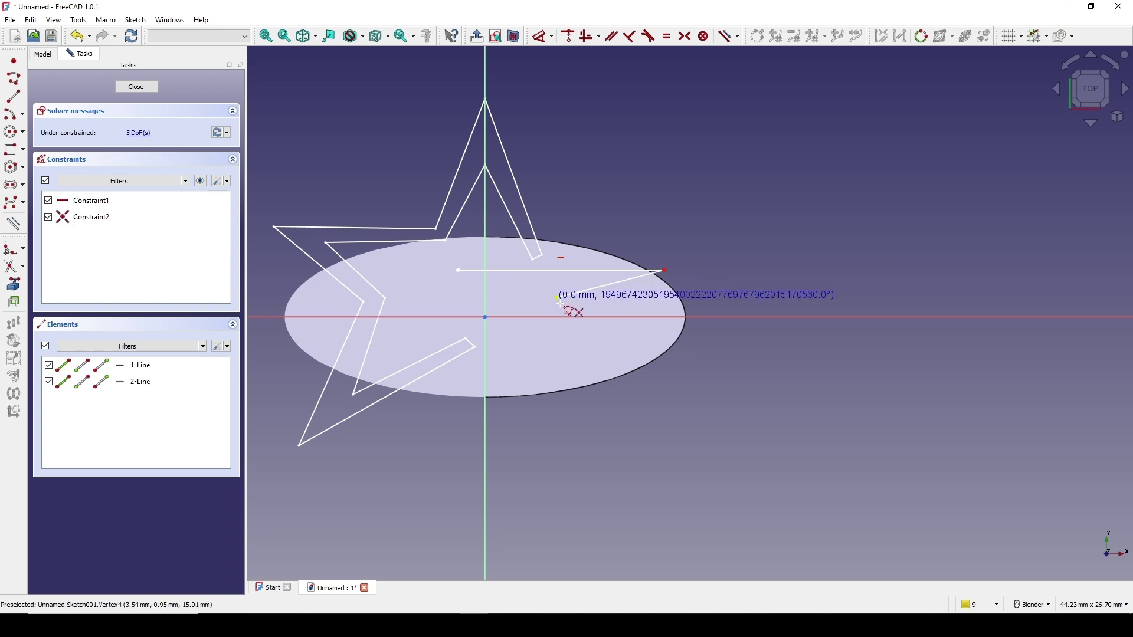
pyautogui.click(613, 420)
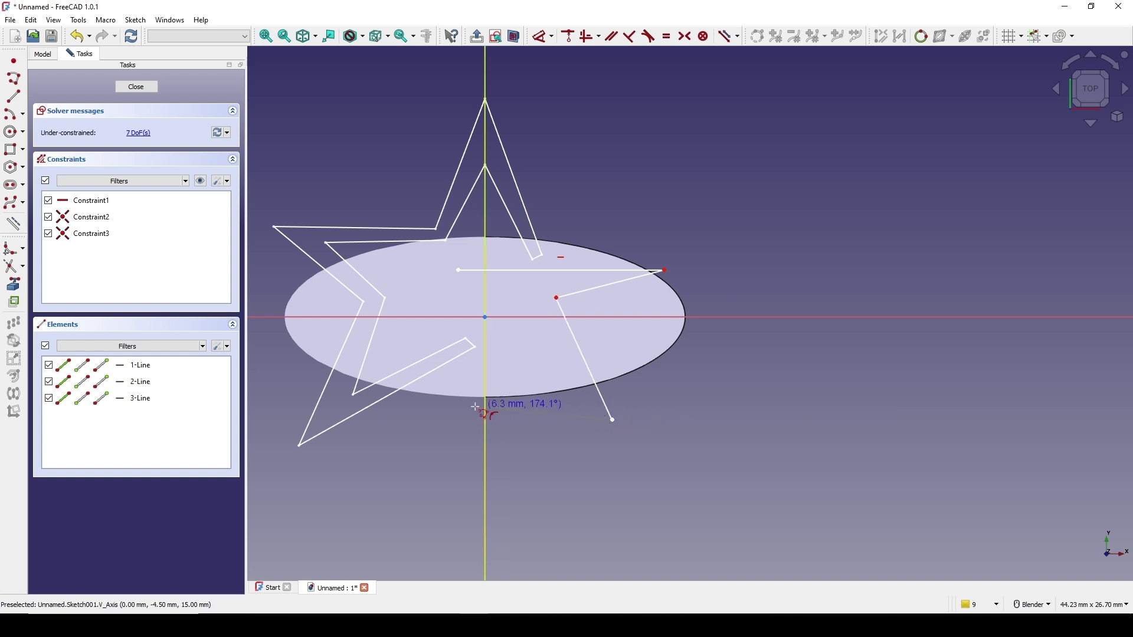
pyautogui.click(402, 420)
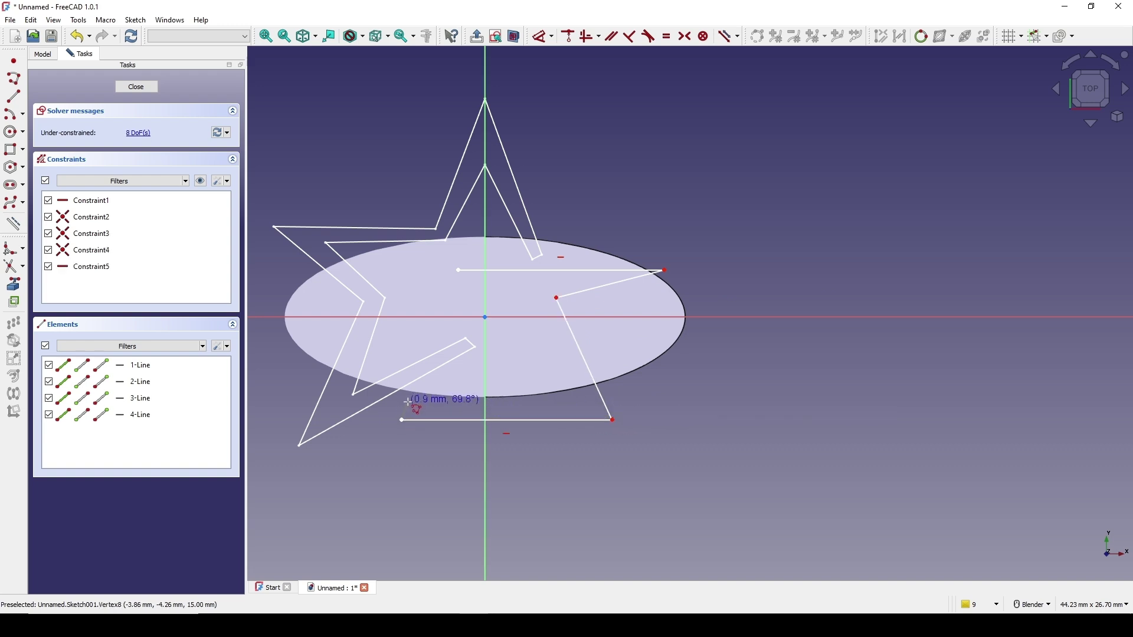
# - Continue the polyline back inside the outer zigzag as a narrow band and close it at the start point
pyautogui.click(408, 402)
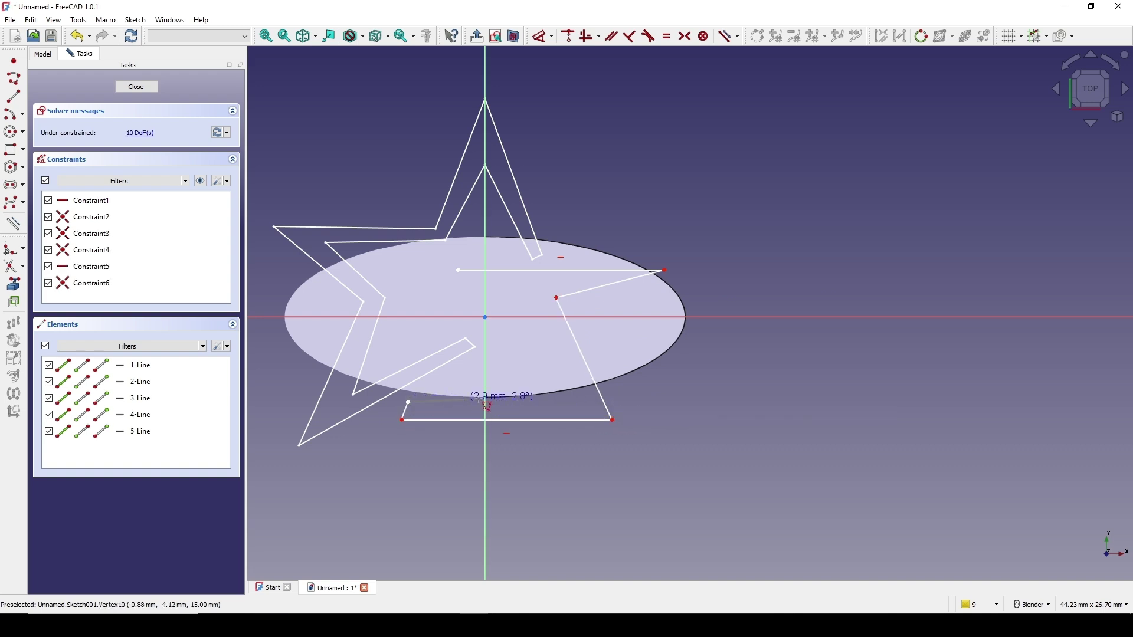
pyautogui.click(585, 403)
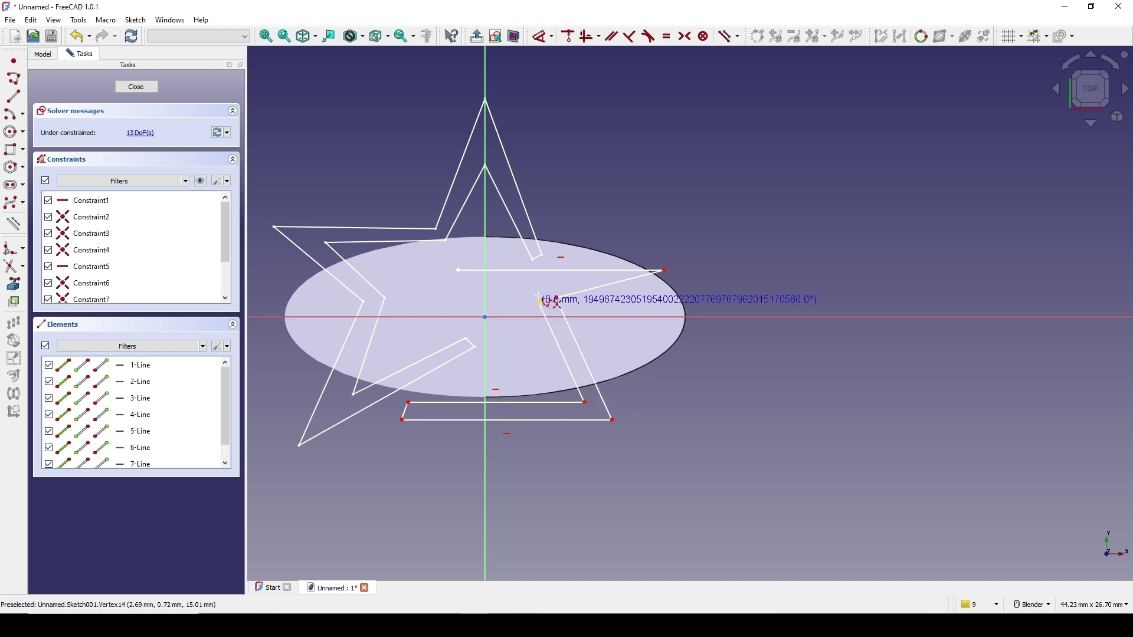
pyautogui.click(575, 282)
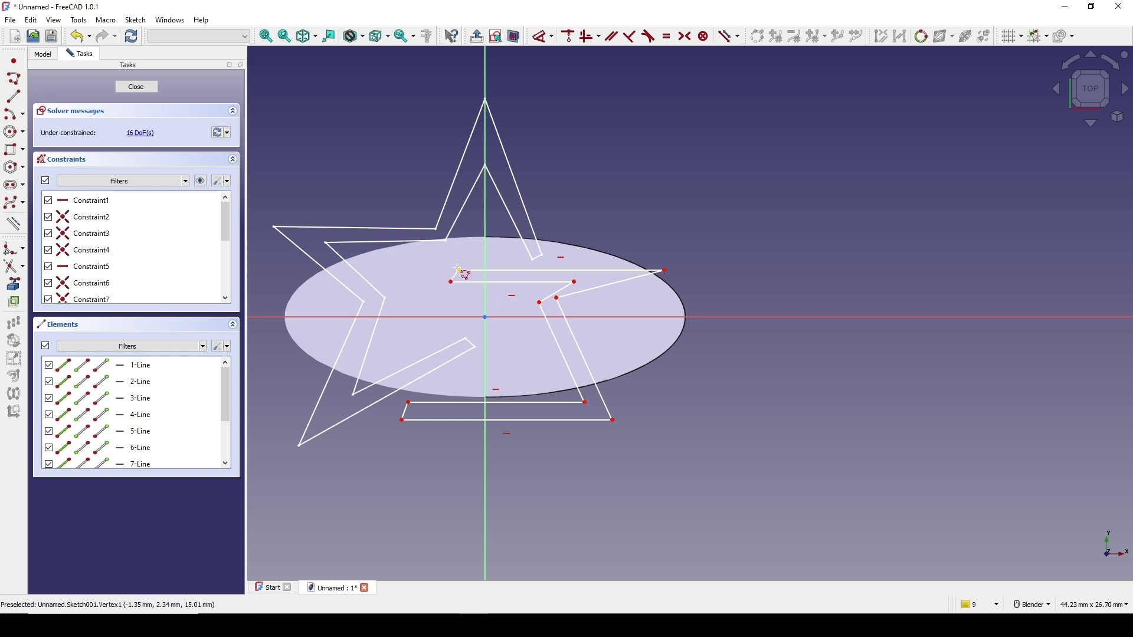
pyautogui.rightClick(735, 233)
# - Delete the horizontal constraints from the edges of the second band's upper and lower arms
pyautogui.scroll(1, 771, 273)
pyautogui.keyDown('shift'); pyautogui.moveTo(771, 274); pyautogui.dragTo(838, 250, button='middle'); pyautogui.keyUp('shift')
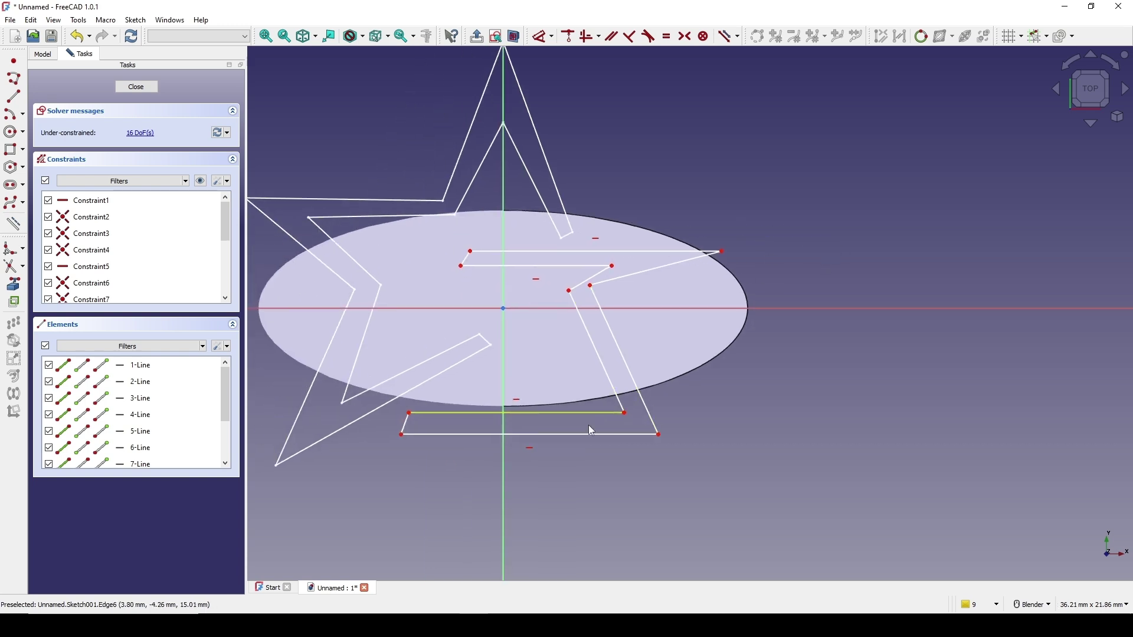
pyautogui.click(531, 452)
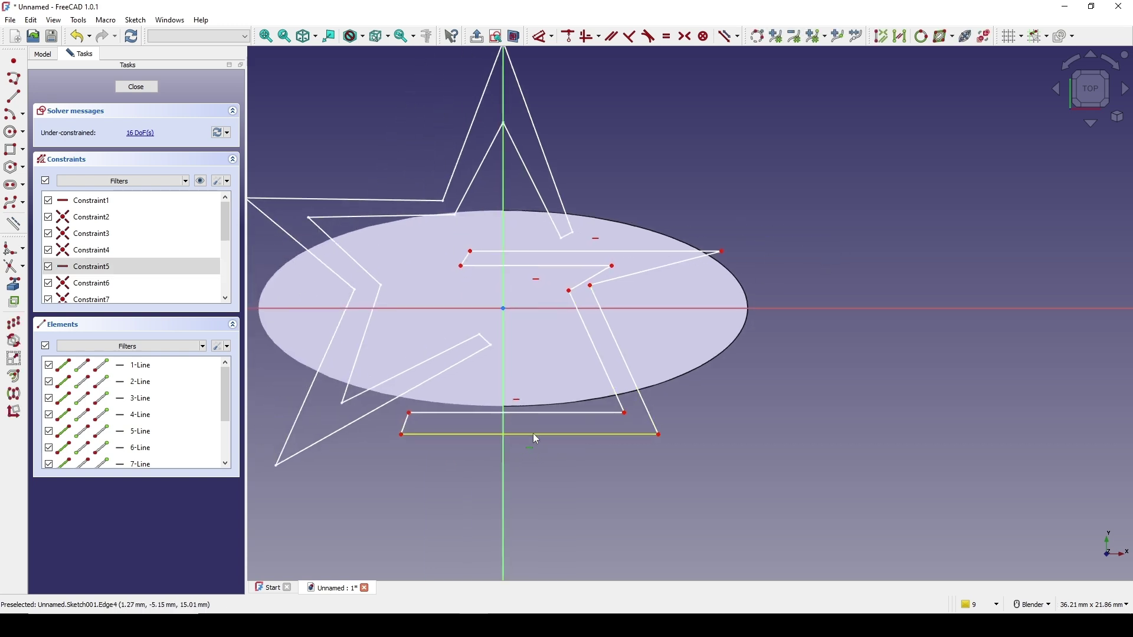
pyautogui.press('Delete')
pyautogui.press('Delete')
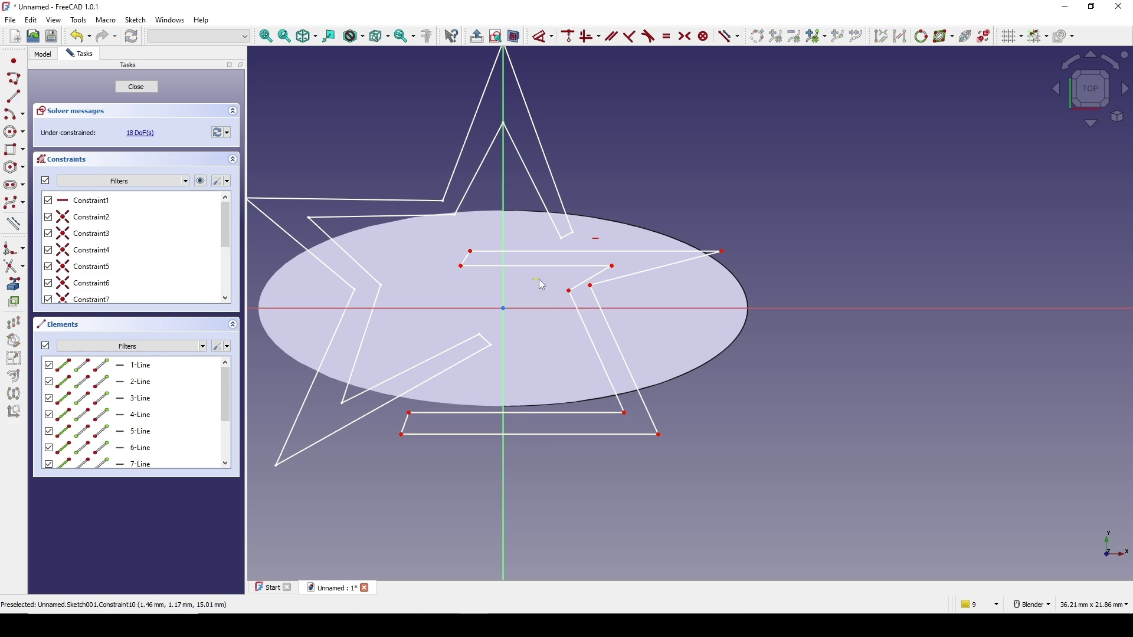
pyautogui.click(538, 281)
pyautogui.press('Delete')
pyautogui.click(599, 241)
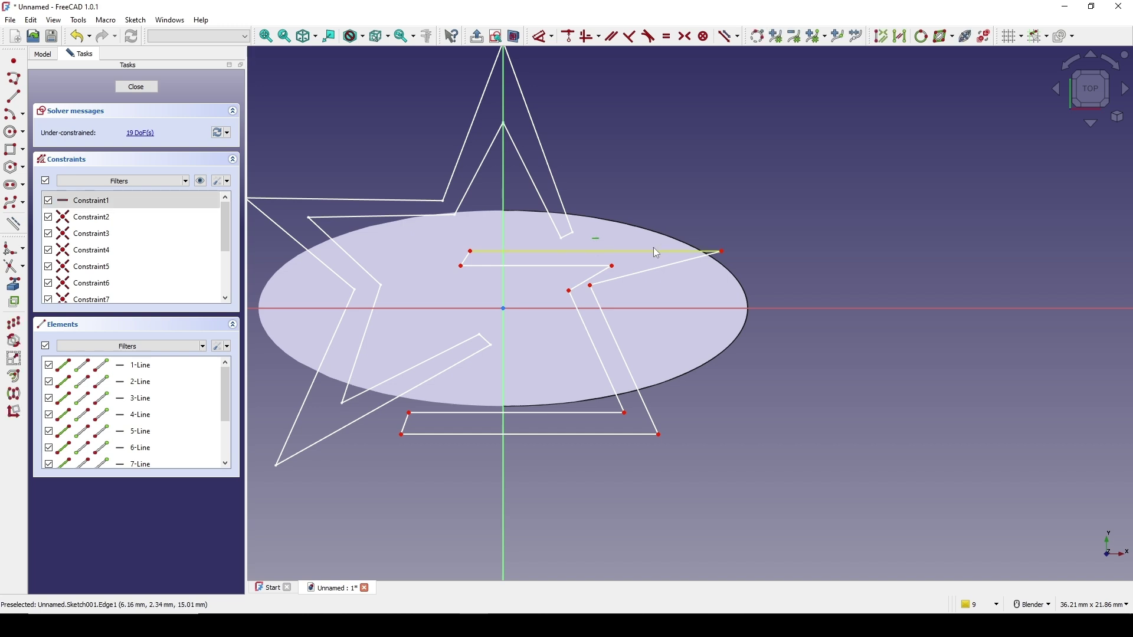
pyautogui.press('Delete')
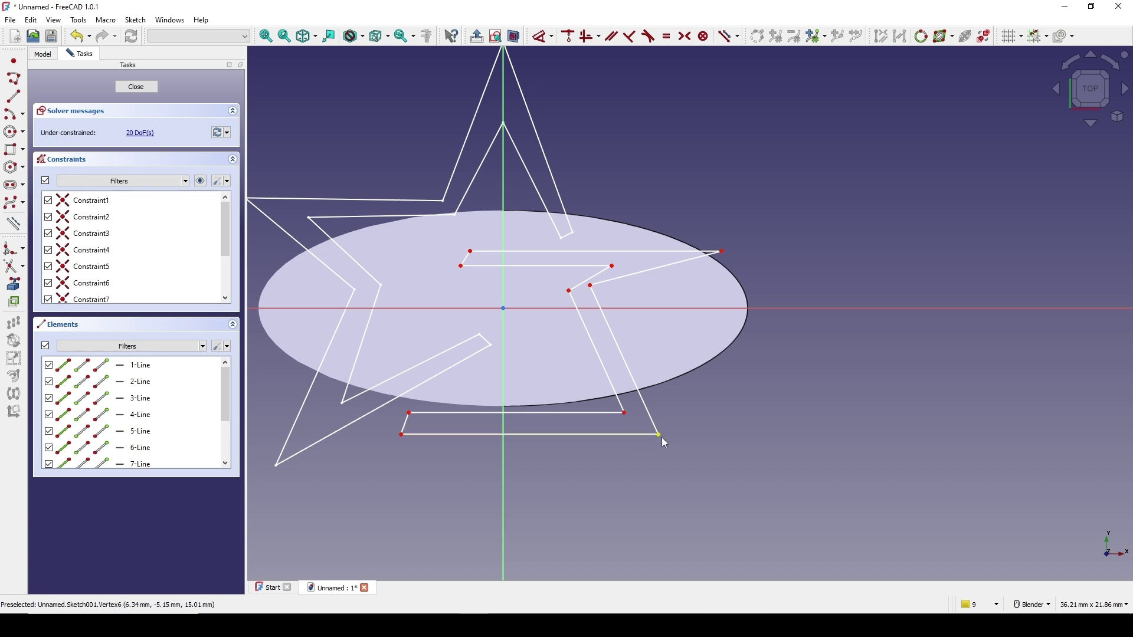
# - Angle the second band's lower arm downward by lowering its tips, and move the two valley corners toward the vertical axis
pyautogui.moveTo(659, 437); pyautogui.dragTo(666, 471)
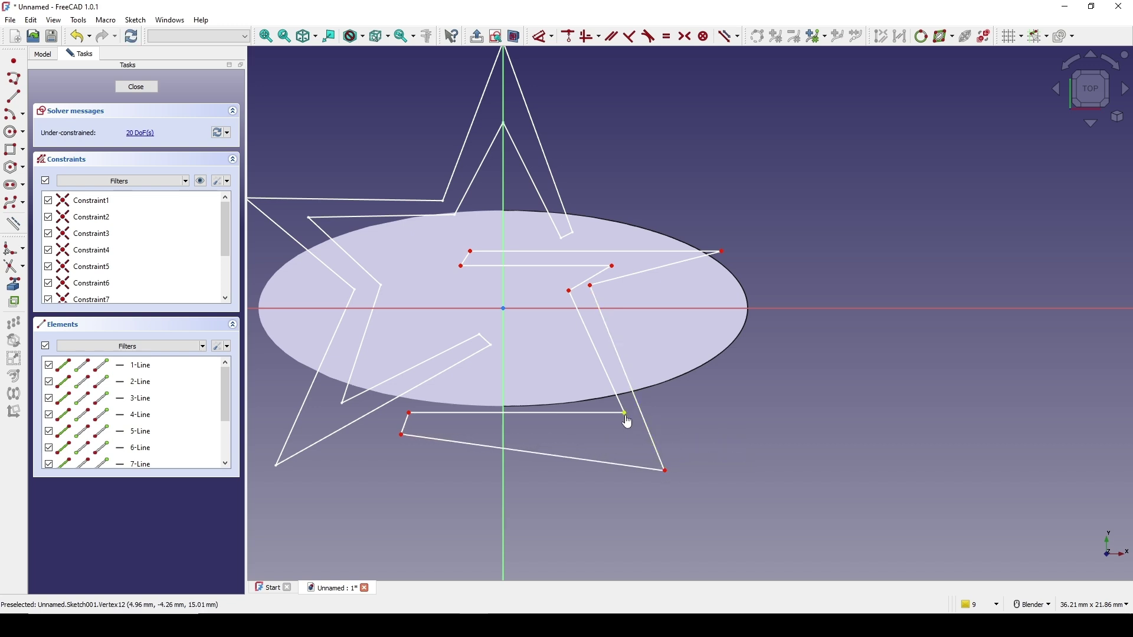
pyautogui.moveTo(626, 419); pyautogui.dragTo(637, 446)
pyautogui.moveTo(401, 434); pyautogui.dragTo(404, 424)
pyautogui.keyDown('shift'); pyautogui.moveTo(635, 345); pyautogui.dragTo(625, 354, button='middle'); pyautogui.keyUp('shift')
pyautogui.moveTo(559, 299); pyautogui.dragTo(525, 318)
pyautogui.moveTo(580, 294); pyautogui.dragTo(554, 315)
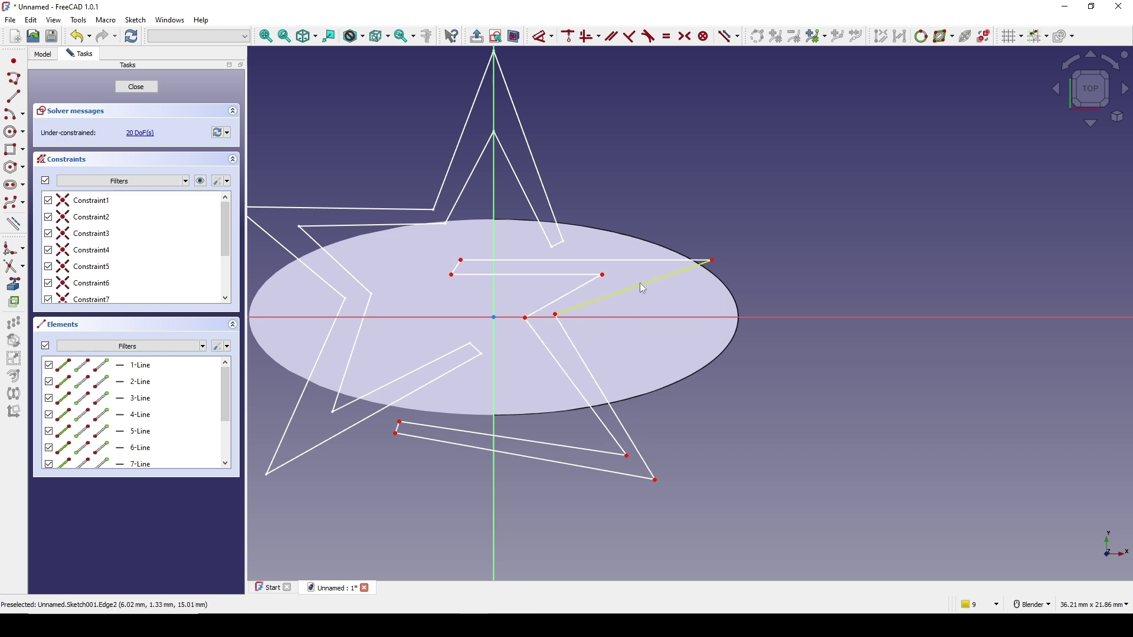
# - Raise the inner and outer tips of the second band's upper arm and narrow that arm's free end
pyautogui.moveTo(603, 275); pyautogui.dragTo(647, 272)
pyautogui.moveTo(714, 260); pyautogui.dragTo(716, 228)
pyautogui.moveTo(647, 272); pyautogui.dragTo(648, 255)
pyautogui.scroll(1, 541, 263)
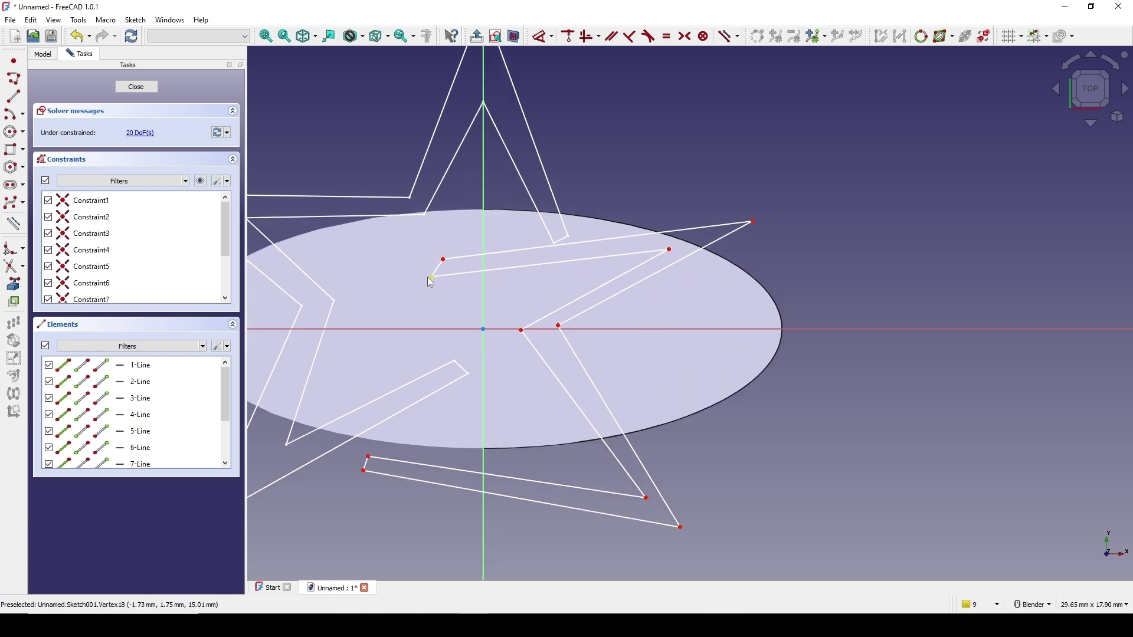
pyautogui.moveTo(431, 276); pyautogui.dragTo(440, 271)
# - Lower the free end of the second band's upper arm, refine its inner tip and valley corners, and finish the sketch
pyautogui.scroll(-2, 448, 355)
pyautogui.moveTo(652, 266); pyautogui.dragTo(686, 235)
pyautogui.moveTo(597, 284); pyautogui.dragTo(607, 271)
pyautogui.moveTo(522, 336); pyautogui.dragTo(534, 339)
pyautogui.keyDown('shift'); pyautogui.moveTo(598, 347); pyautogui.dragTo(614, 359, button='middle'); pyautogui.keyUp('shift')
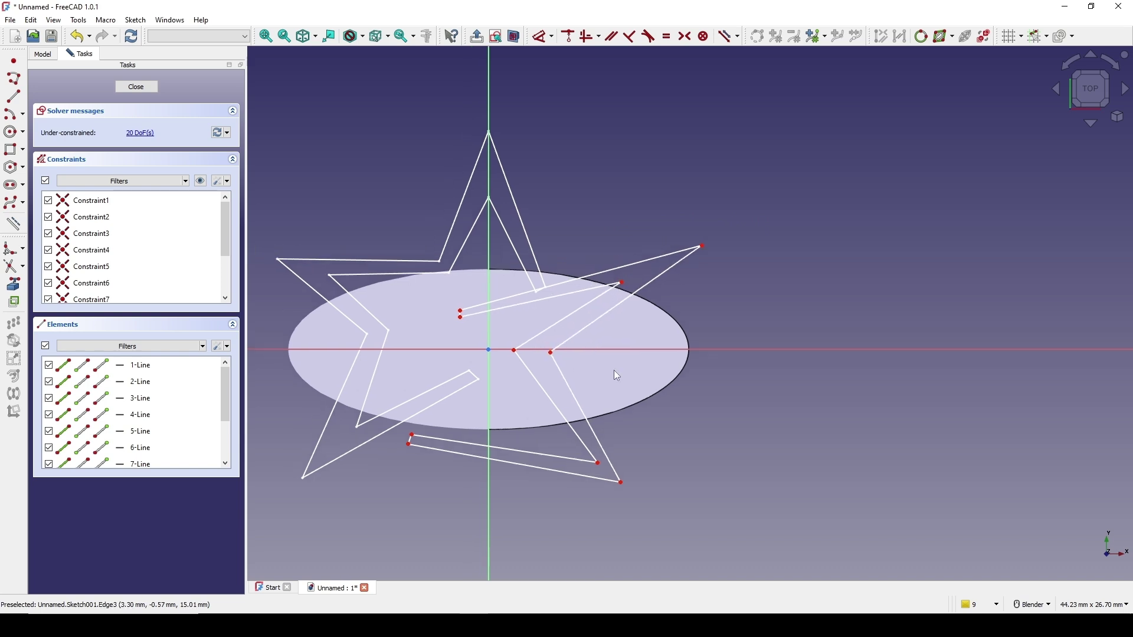
pyautogui.moveTo(459, 317); pyautogui.dragTo(464, 323)
pyautogui.keyDown('shift'); pyautogui.moveTo(829, 288); pyautogui.dragTo(823, 294, button='middle'); pyautogui.keyUp('shift')
pyautogui.moveTo(507, 357); pyautogui.dragTo(520, 358)
pyautogui.click(779, 278)
pyautogui.scroll(1, 760, 290)
pyautogui.scroll(-1, 636, 379)
pyautogui.scroll(3, 600, 331)
pyautogui.scroll(-3, 567, 289)
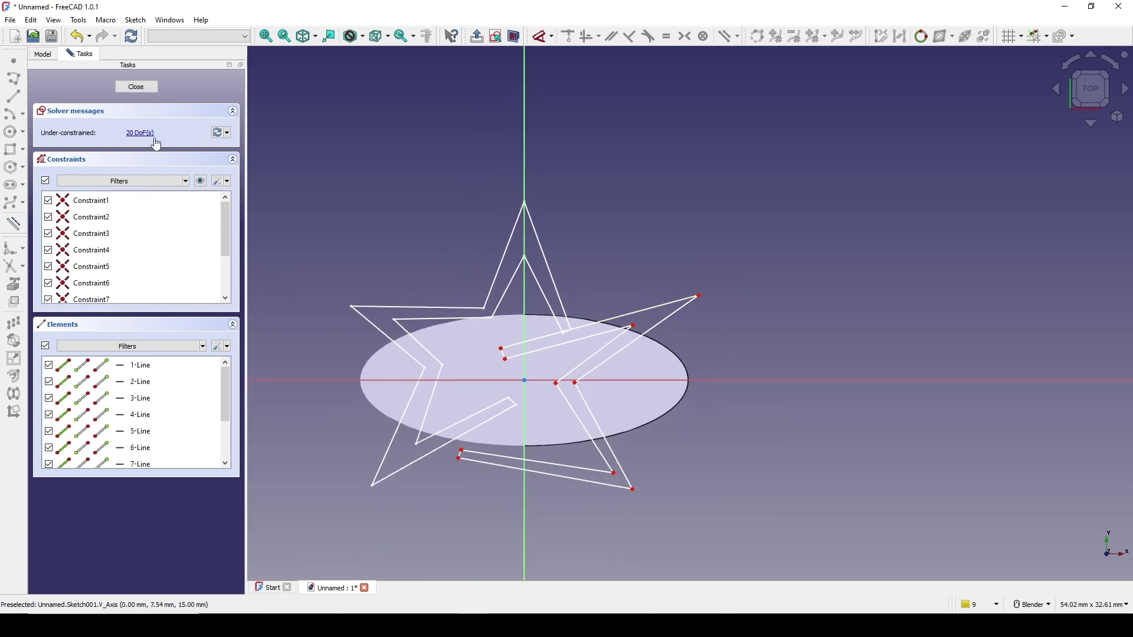
pyautogui.click(137, 87)
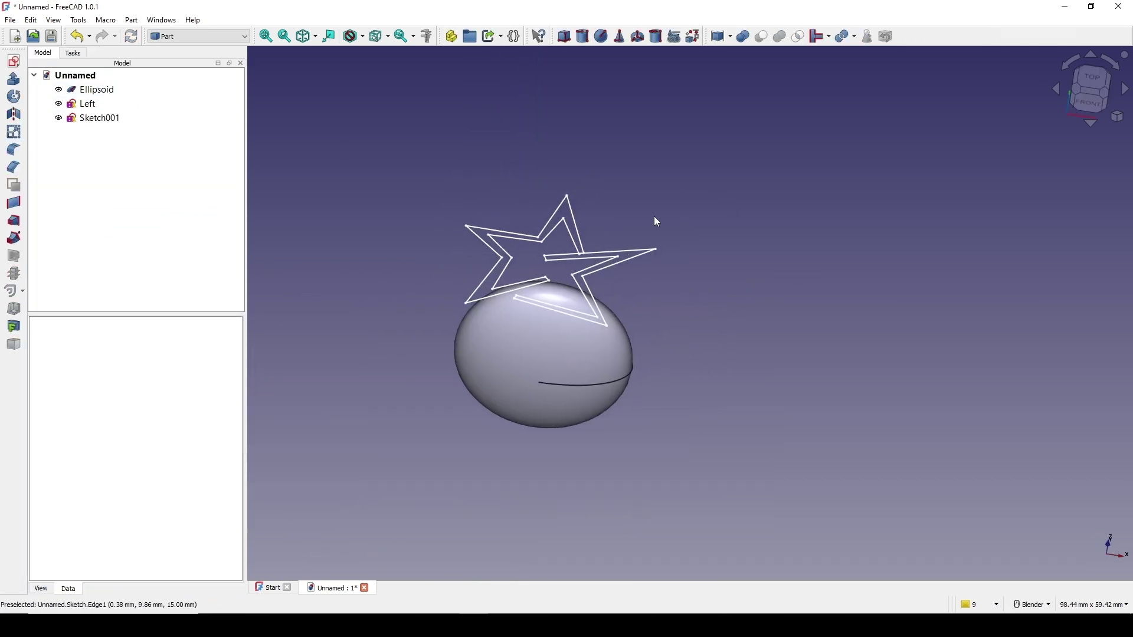
# - Edit the Left sketch, pull the upper arm's end points up clear of the second band, and finish editing
pyautogui.scroll(1, 652, 248)
pyautogui.scroll(2, 648, 257)
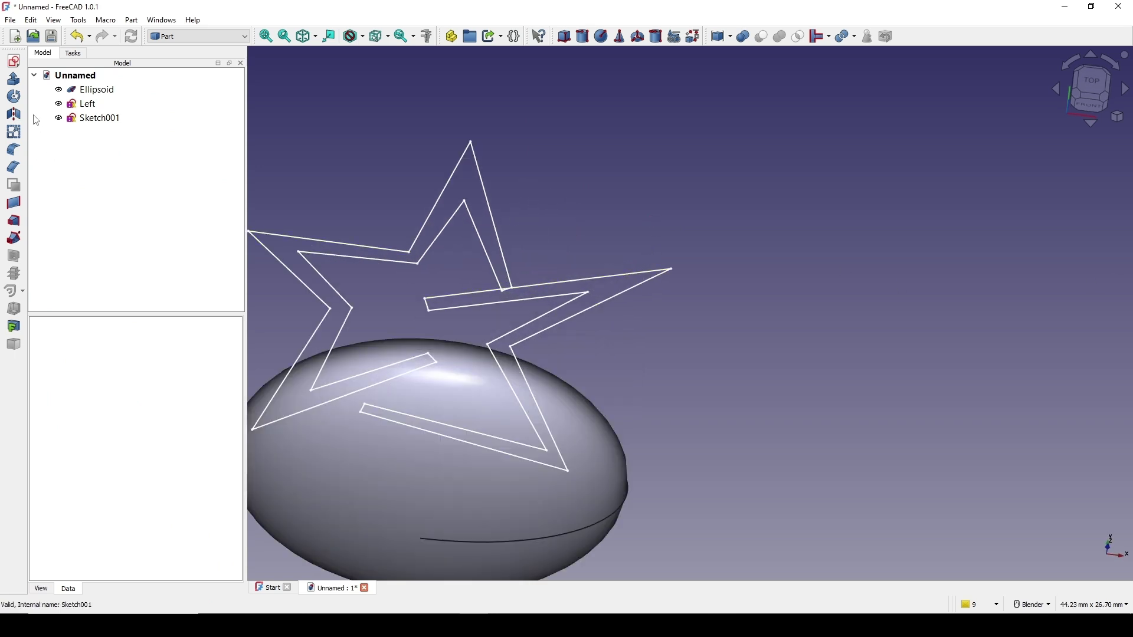
pyautogui.doubleClick(75, 107)
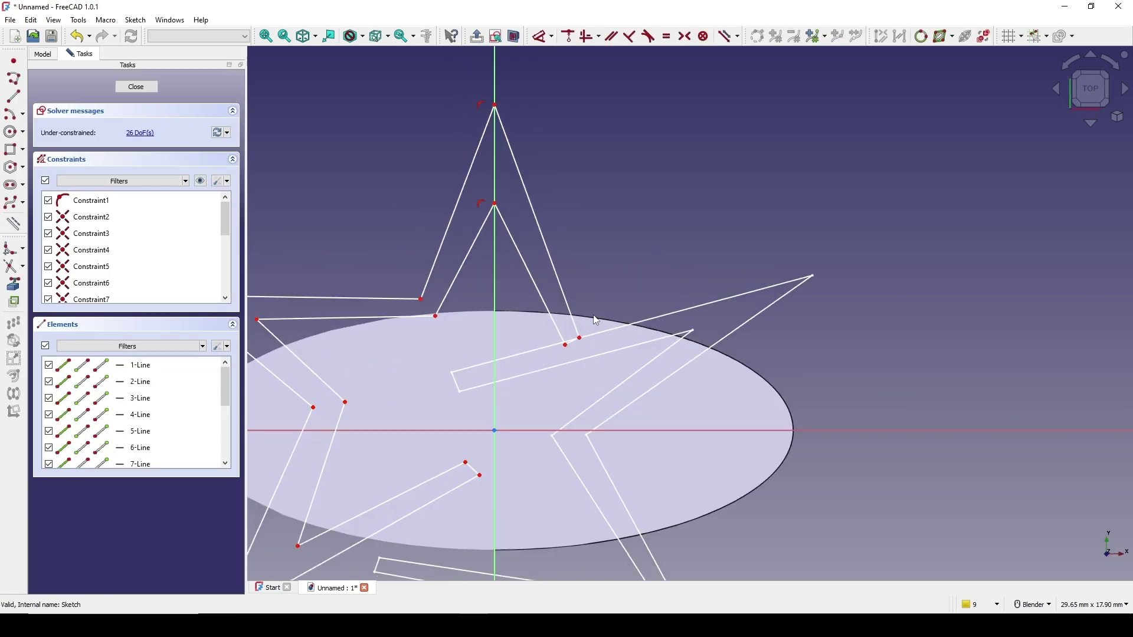
pyautogui.moveTo(586, 345)
pyautogui.mouseDown()
pyautogui.moveTo(584, 325)
pyautogui.moveTo(571, 332)
pyautogui.mouseUp()
pyautogui.scroll(-4, 600, 333)
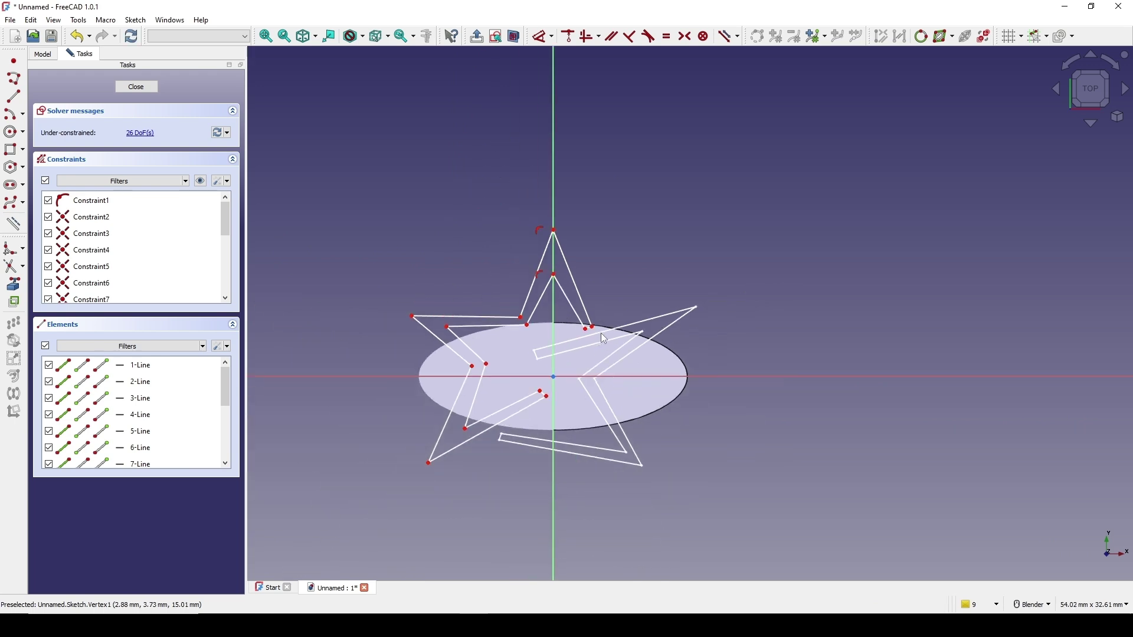
pyautogui.scroll(2, 717, 279)
pyautogui.keyDown('shift'); pyautogui.moveTo(718, 278); pyautogui.dragTo(763, 273, button='middle'); pyautogui.keyUp('shift')
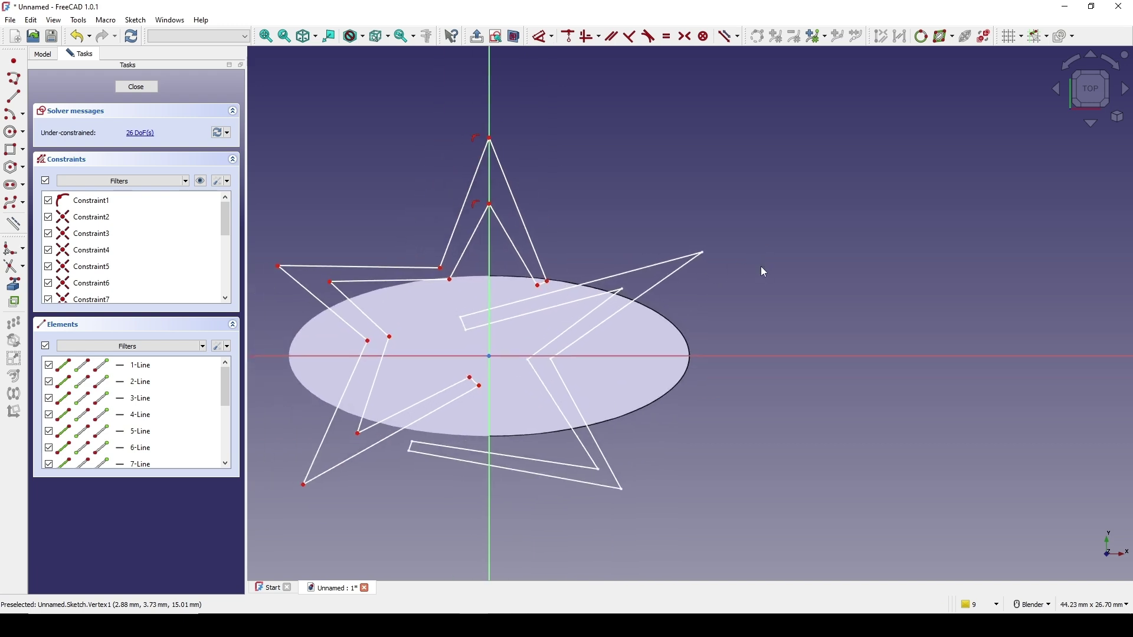
pyautogui.click(135, 87)
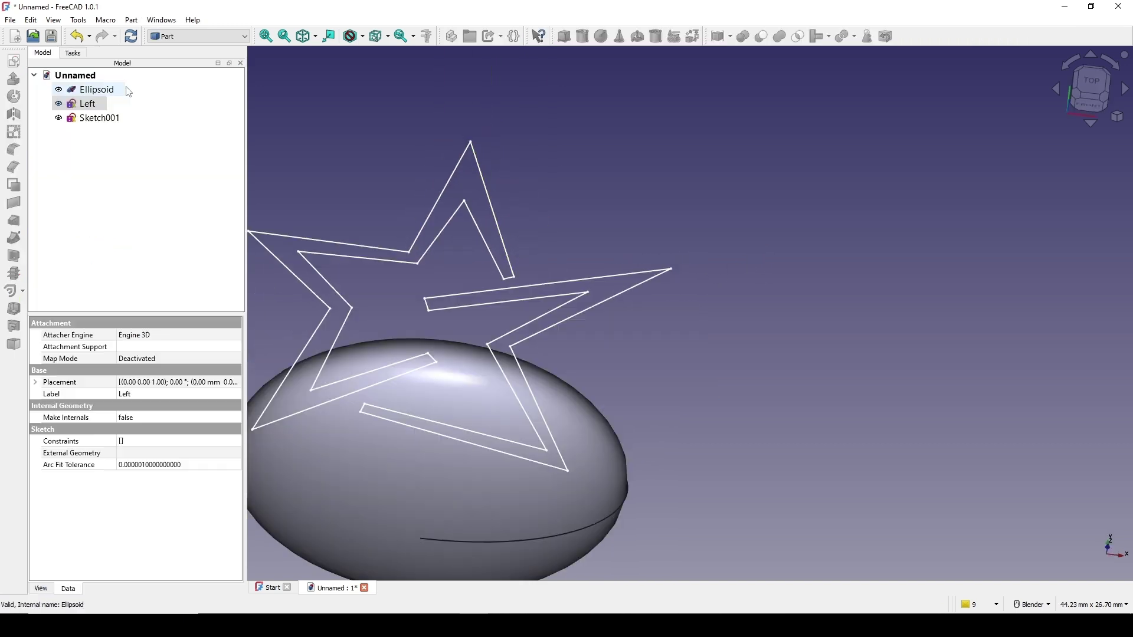
# - Rename Sketch001, the band sketch with the long upper arm, as Right
pyautogui.moveTo(648, 307)
pyautogui.mouseDown(button='middle')
pyautogui.moveTo(611, 335)
pyautogui.moveTo(619, 324)
pyautogui.mouseUp(button='middle')
pyautogui.click(720, 361)
pyautogui.moveTo(720, 361)
pyautogui.mouseDown(button='middle')
pyautogui.moveTo(728, 306)
pyautogui.moveTo(706, 310)
pyautogui.moveTo(817, 349)
pyautogui.moveTo(748, 303)
pyautogui.moveTo(790, 416)
pyautogui.moveTo(728, 445)
pyautogui.moveTo(840, 278)
pyautogui.mouseUp(button='middle')
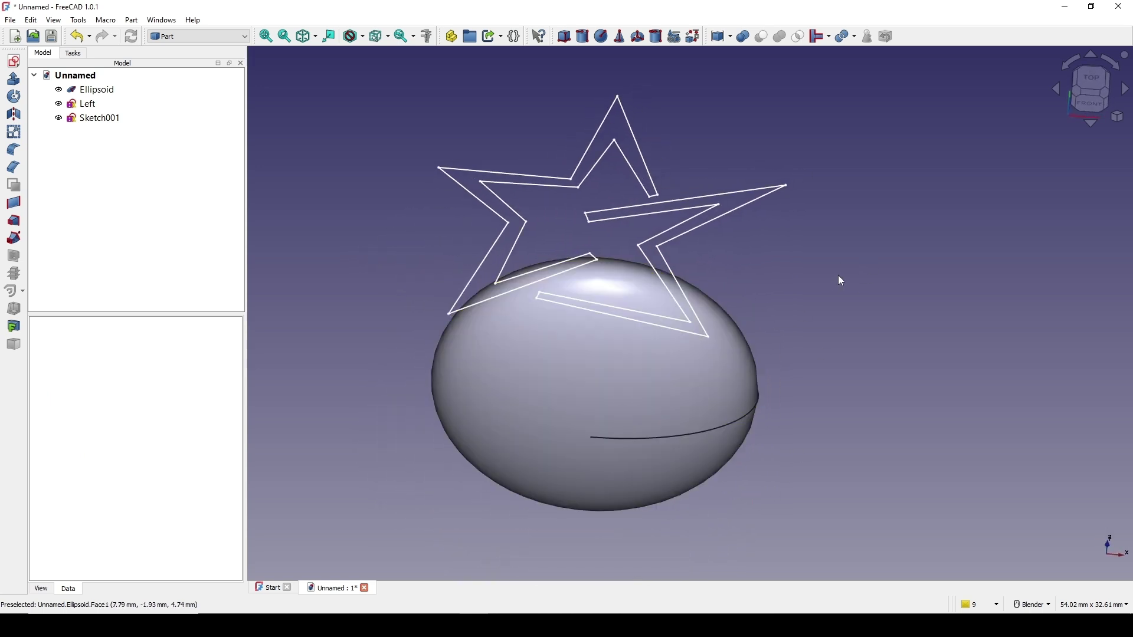
pyautogui.click(89, 118)
pyautogui.rightClick(89, 119)
pyautogui.click(195, 487)
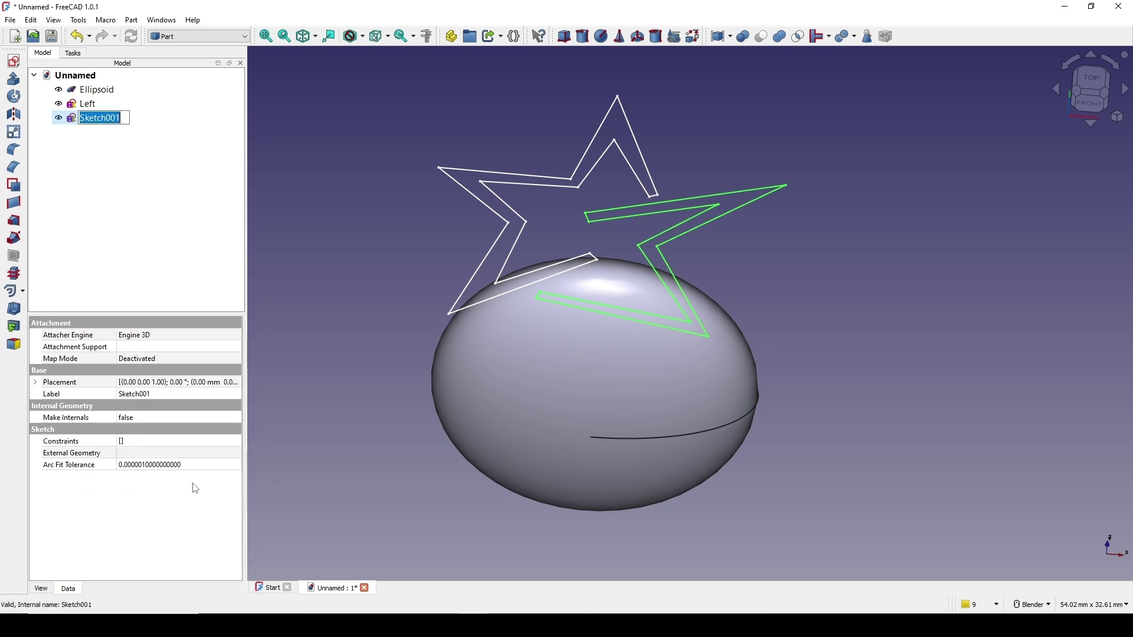
pyautogui.write('Right')
pyautogui.press('Return')
# - Switch to the Draft workbench, clone the Left sketch, and clone the resulting clone once more
pyautogui.scroll(-2, 631, 159)
pyautogui.keyDown('shift'); pyautogui.moveTo(631, 159); pyautogui.dragTo(615, 184, button='middle'); pyautogui.keyUp('shift')
pyautogui.click(794, 247)
pyautogui.moveTo(627, 294); pyautogui.dragTo(652, 263, button='middle')
pyautogui.click(199, 36)
pyautogui.click(177, 73)
pyautogui.keyDown('shift'); pyautogui.moveTo(742, 327); pyautogui.dragTo(745, 285, button='middle'); pyautogui.keyUp('shift')
pyautogui.click(66, 125)
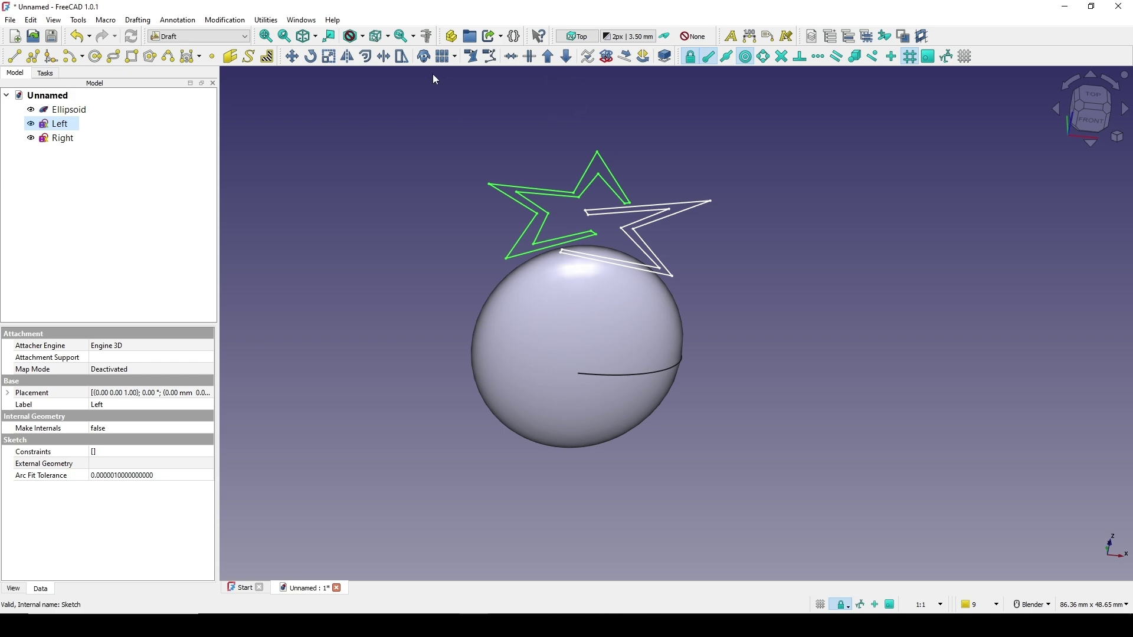
pyautogui.click(422, 60)
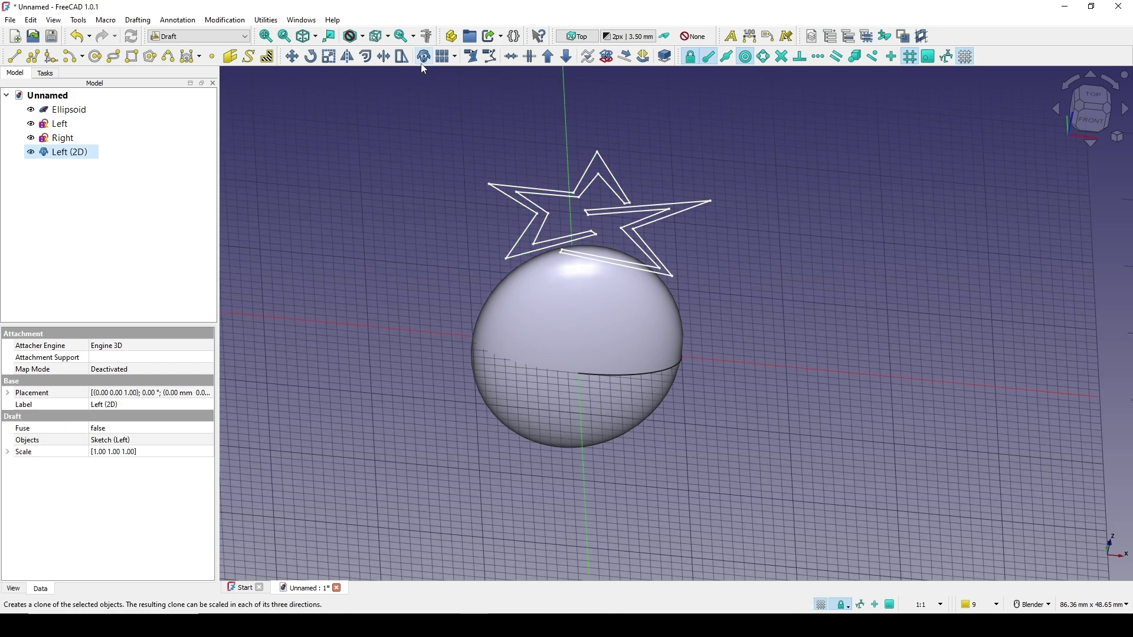
pyautogui.click(423, 65)
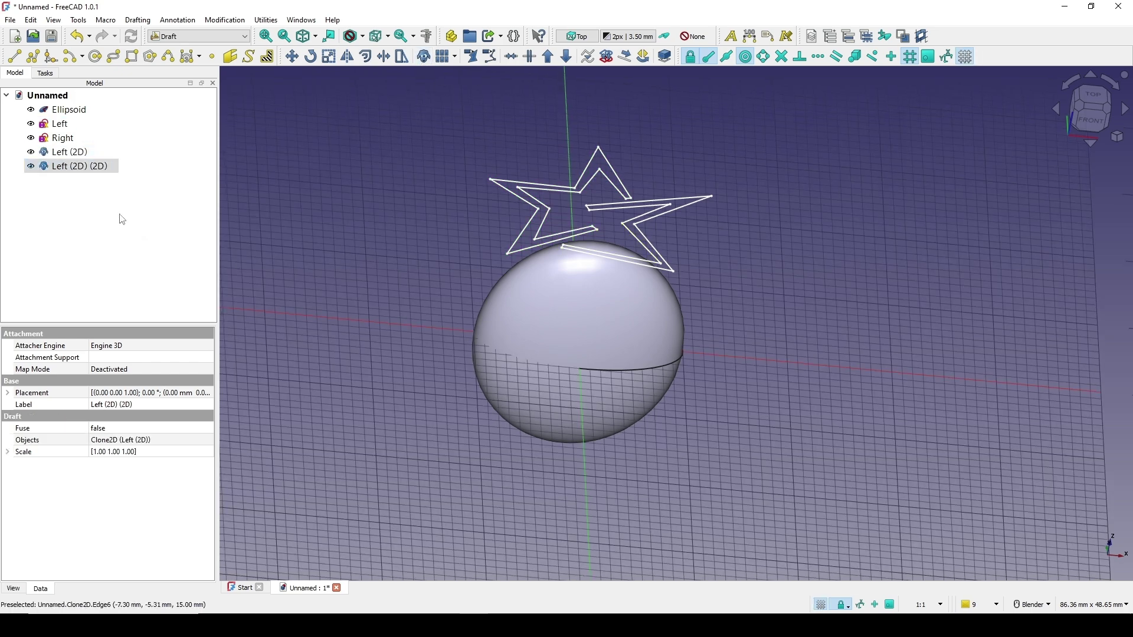
# - Rename the first clone of the Left sketch as Left1 and the second one as Left2
pyautogui.click(77, 152)
pyautogui.rightClick(80, 152)
pyautogui.click(146, 554)
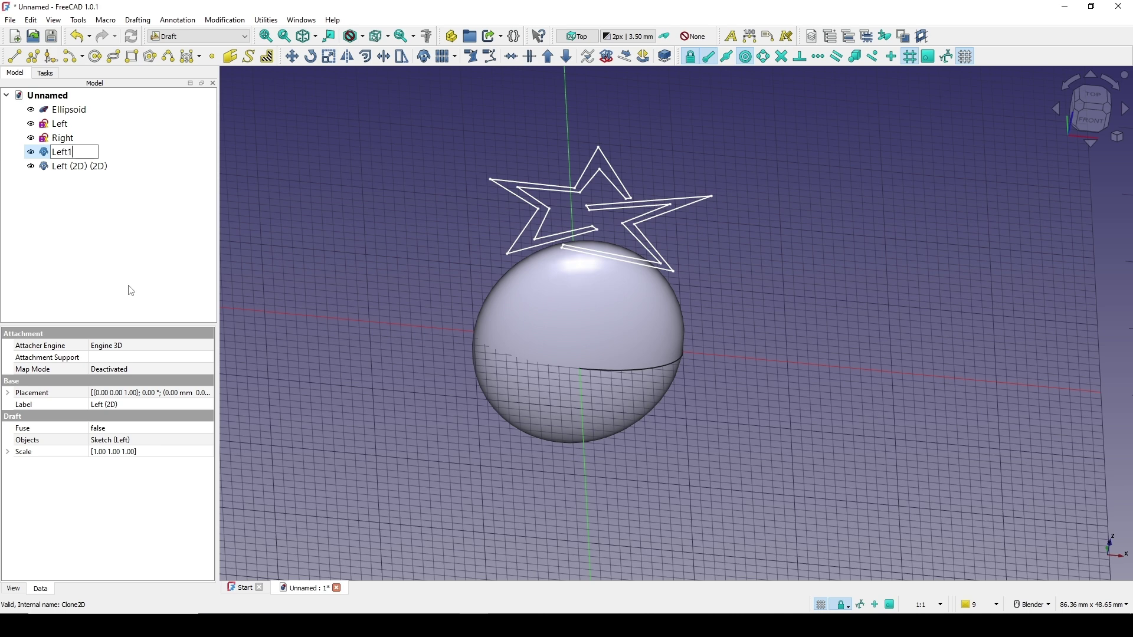
pyautogui.click(82, 166)
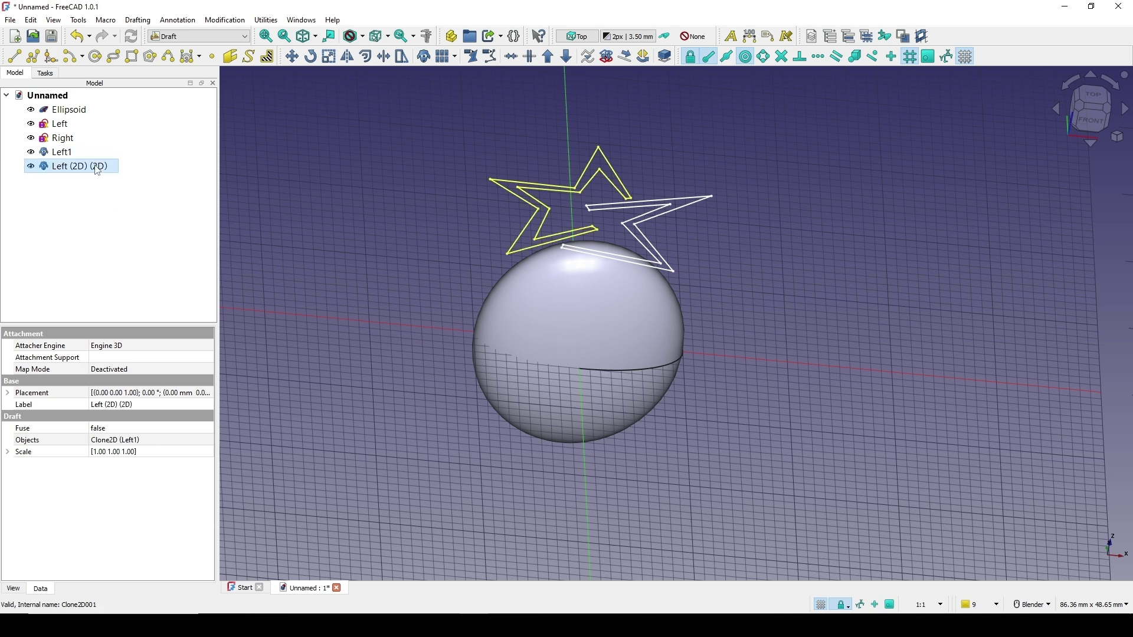
pyautogui.rightClick(59, 166)
pyautogui.click(176, 567)
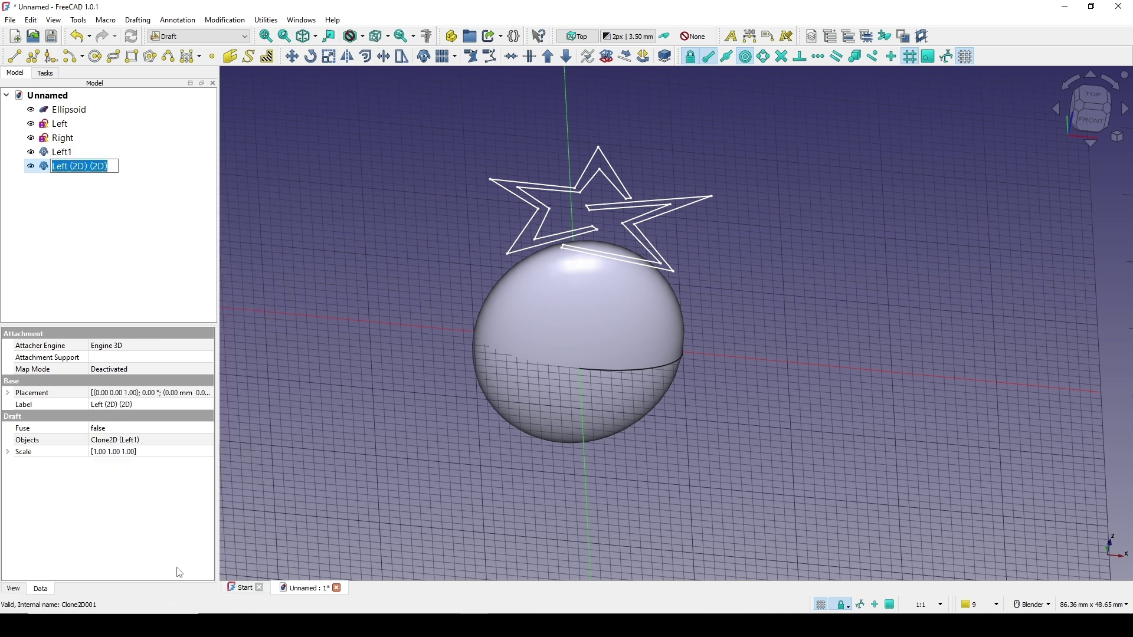
pyautogui.press('Return')
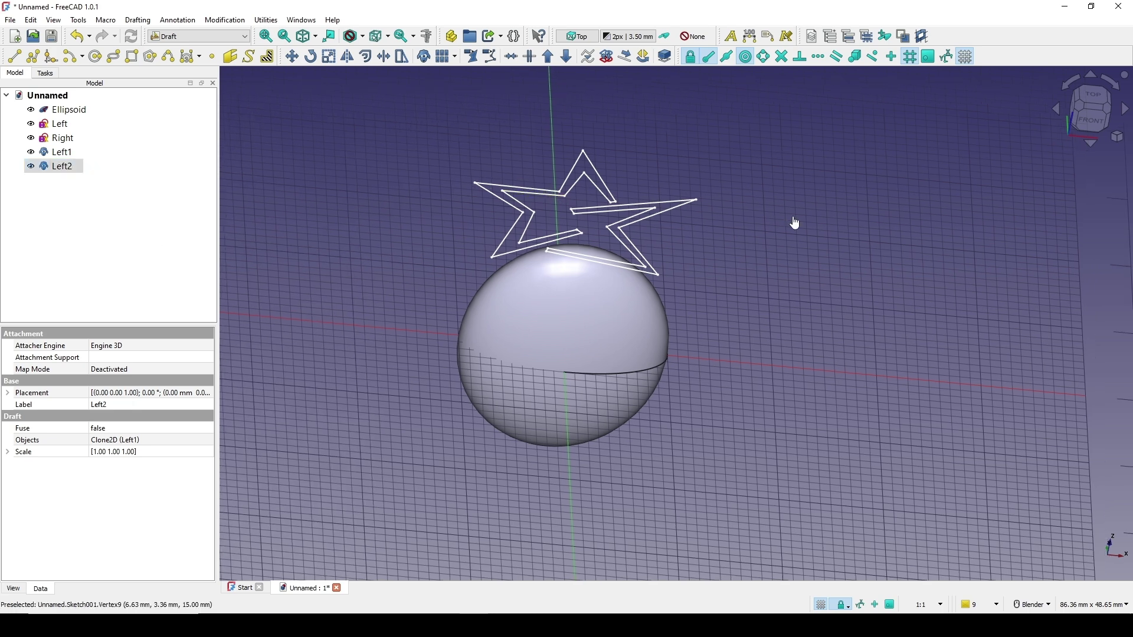
# - Clone the Right sketch, and clone the resulting clone once more
pyautogui.click(67, 139)
pyautogui.click(423, 56)
pyautogui.click(423, 56)
# - Rename the first clone of the Right sketch as Right1 and the second one as Right2
pyautogui.rightClick(90, 184)
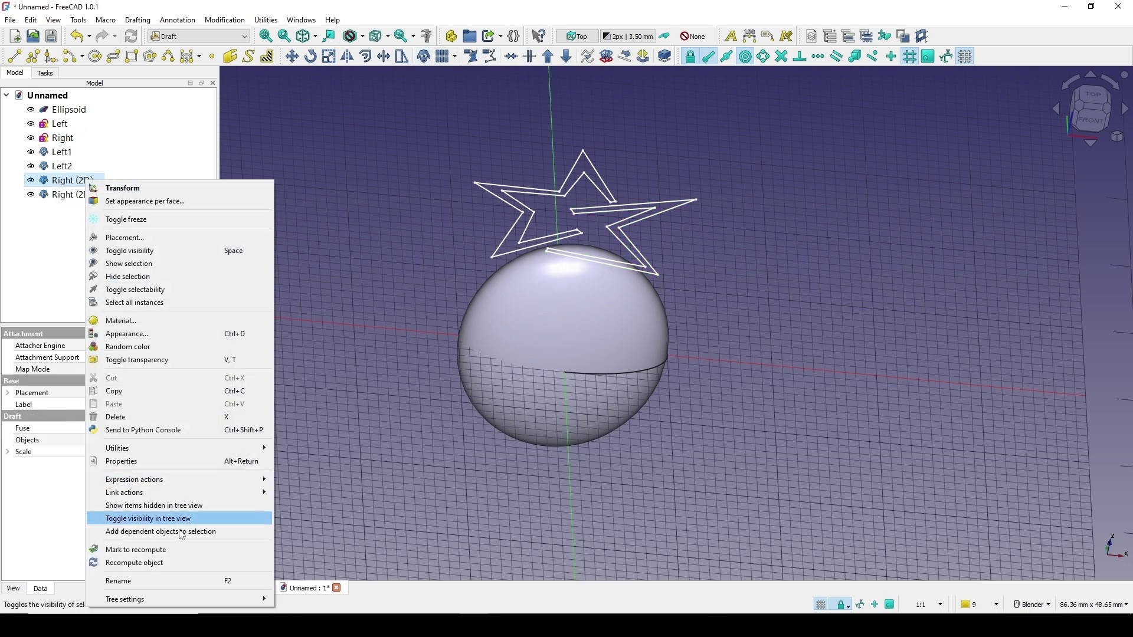
pyautogui.click(167, 582)
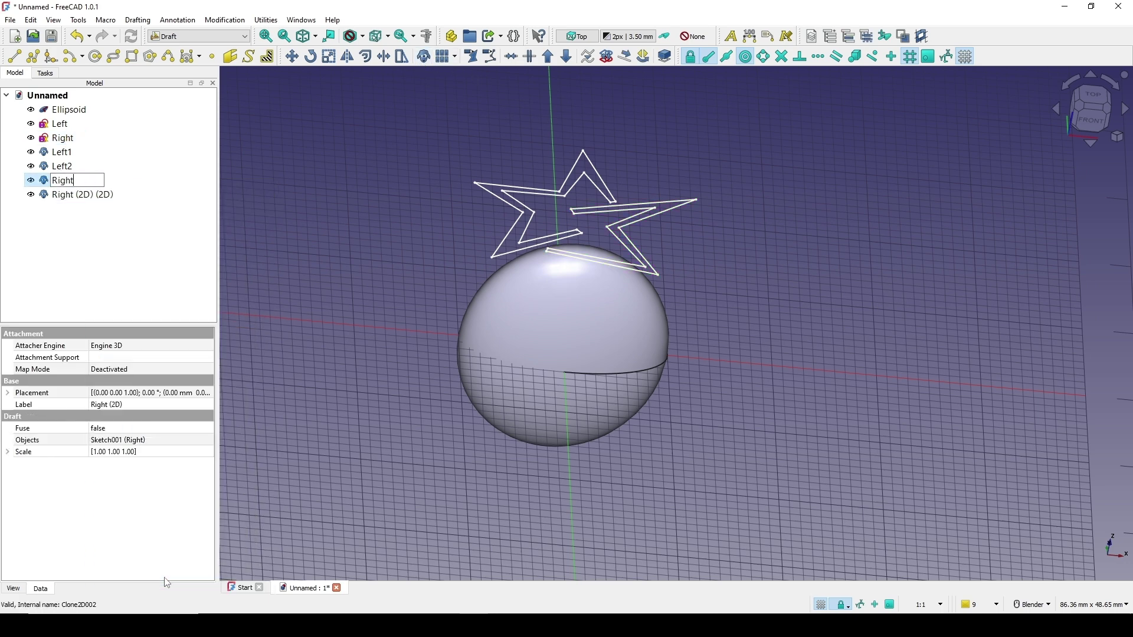
pyautogui.write('Right1')
pyautogui.press('Return')
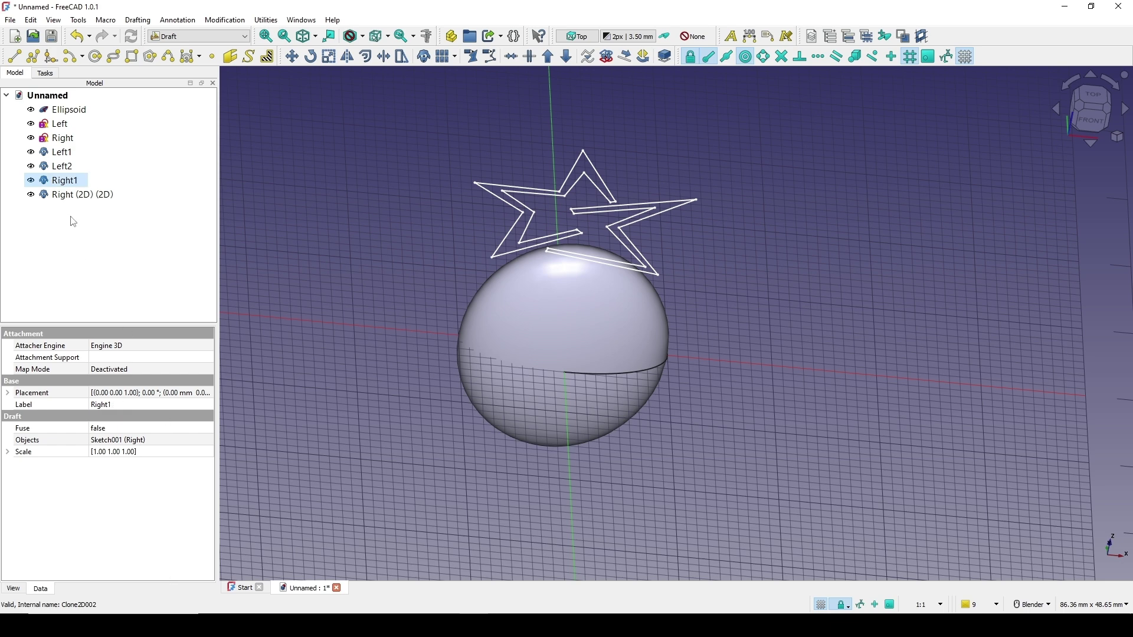
pyautogui.rightClick(78, 194)
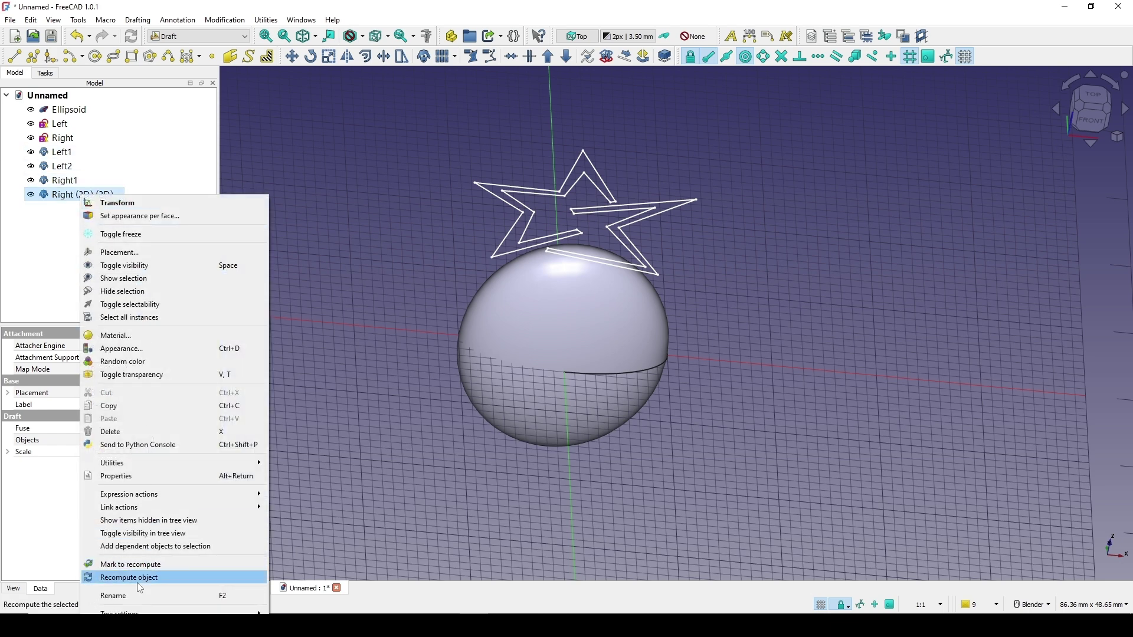
pyautogui.click(135, 591)
pyautogui.write('Rig')
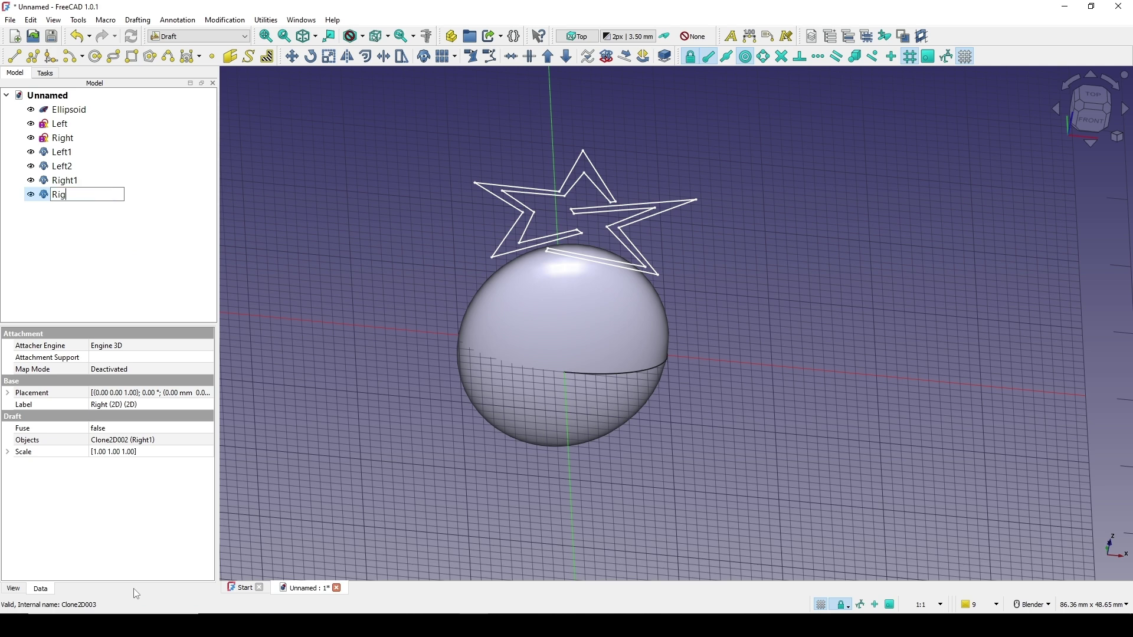
pyautogui.write('ht2')
pyautogui.press('Return')
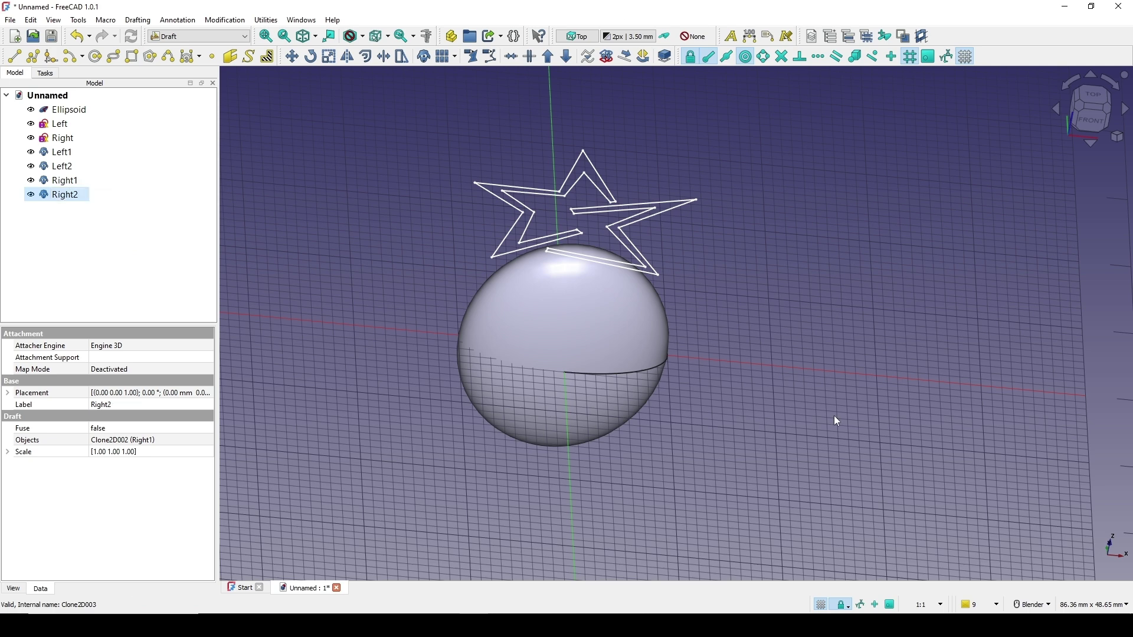
# - Hide the drafting grid and set the X and Y scale of Left1, Left2, Right1 and Right2 to 0.5 together
pyautogui.click(821, 605)
pyautogui.moveTo(664, 354); pyautogui.dragTo(694, 214, button='middle')
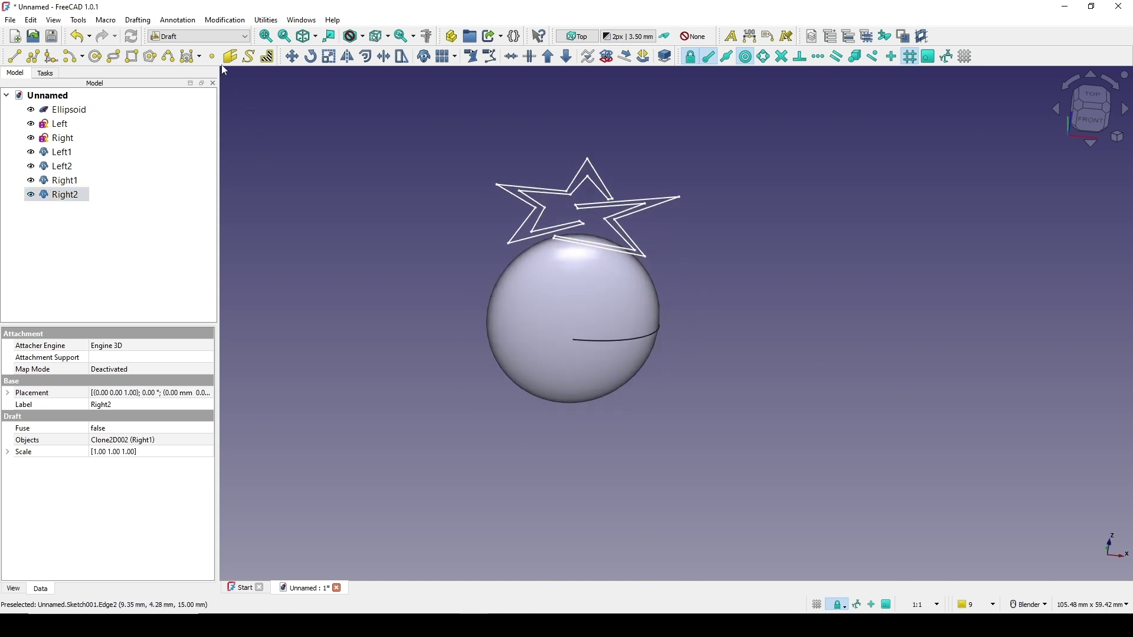
pyautogui.click(1090, 118)
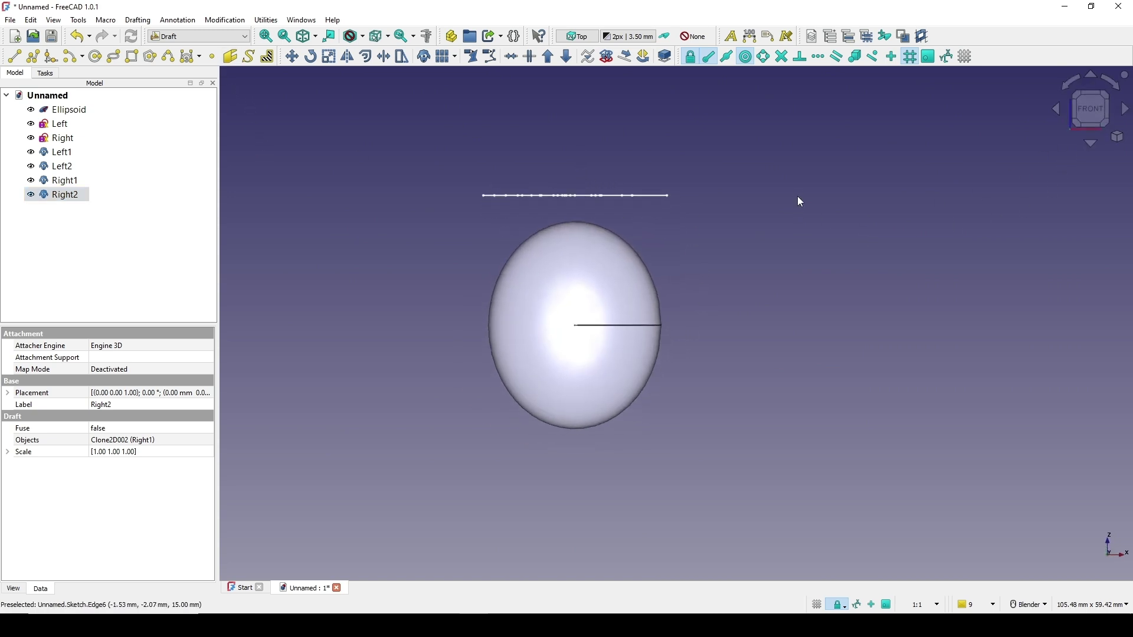
pyautogui.click(66, 152)
pyautogui.keyDown('shift'); pyautogui.click(74, 196); pyautogui.keyUp('shift')
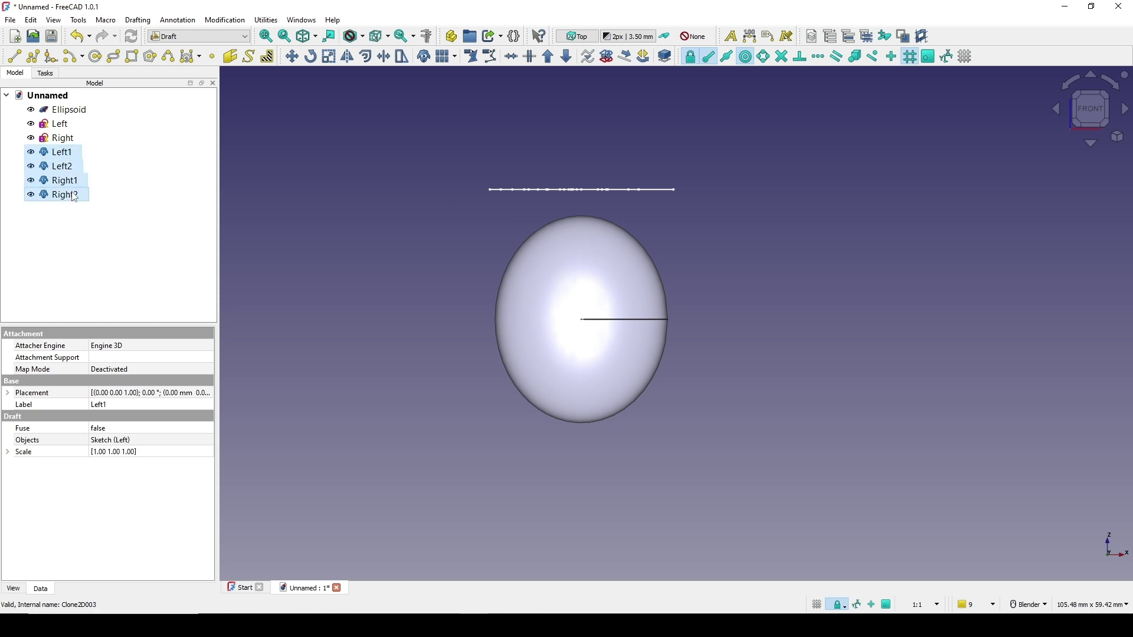
pyautogui.click(8, 453)
pyautogui.click(110, 465)
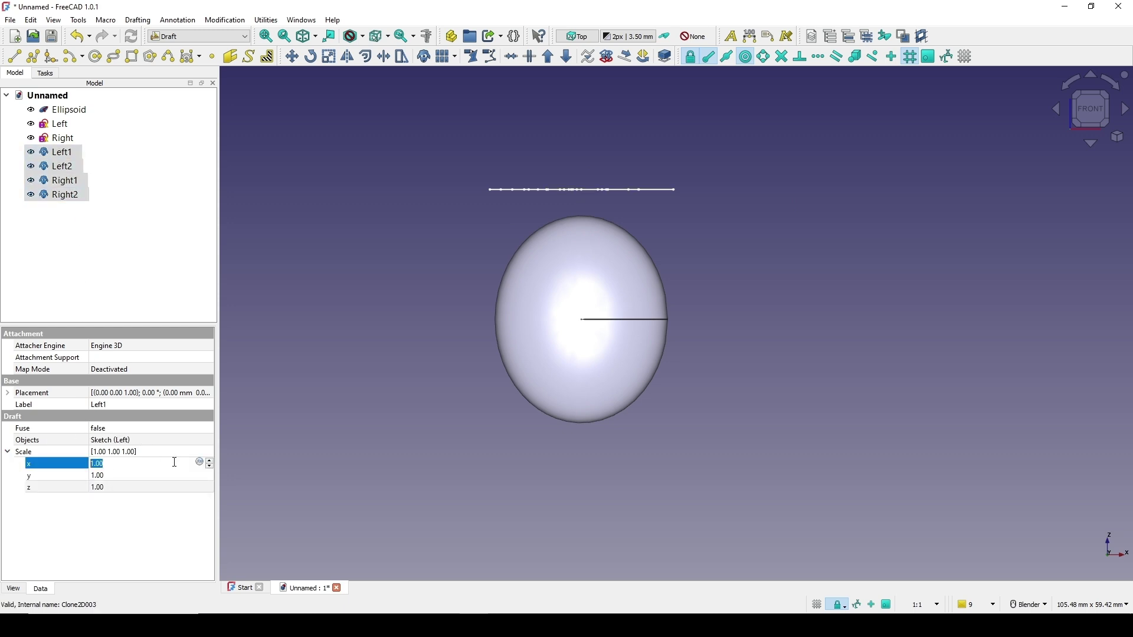
pyautogui.click(110, 476)
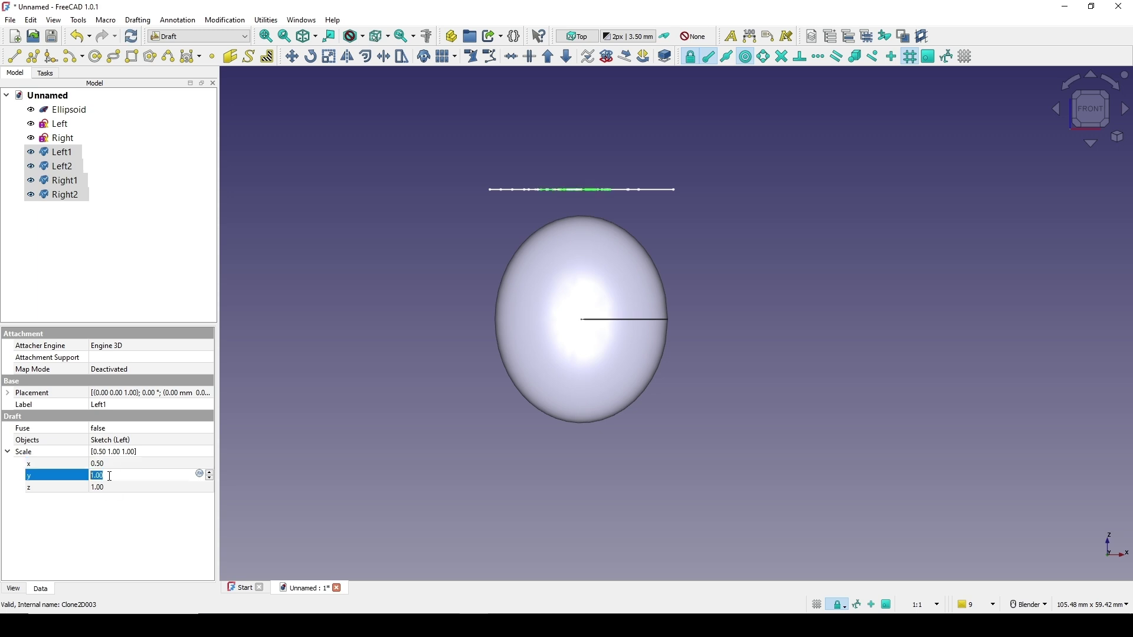
pyautogui.write('.5')
pyautogui.press('Return')
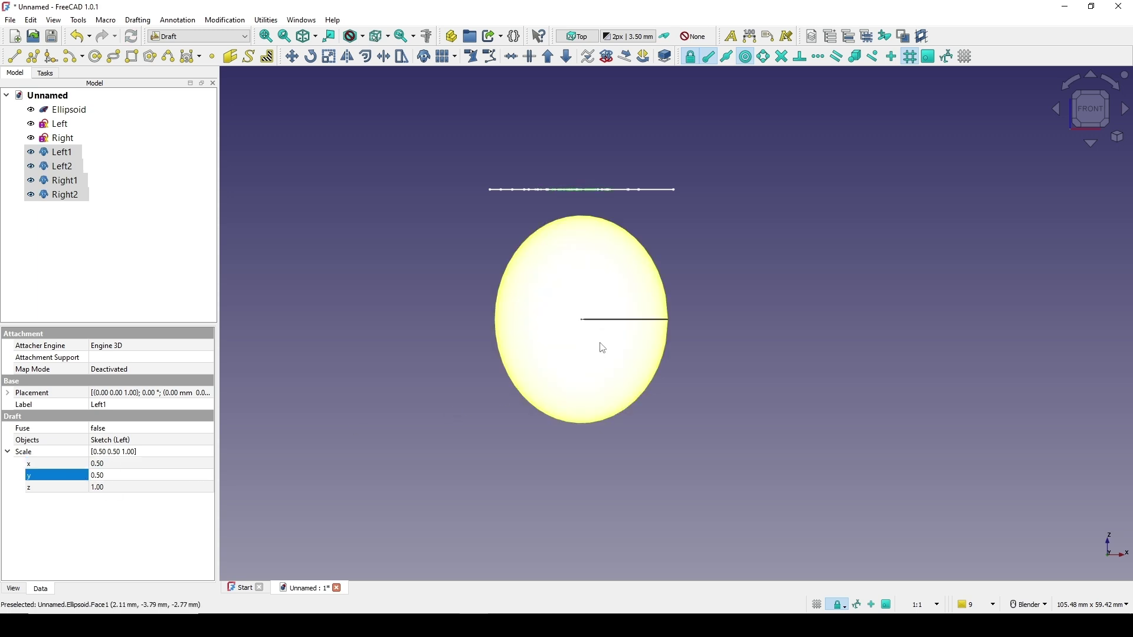
# - Transform the Left1 clone 7.5 mm down along Z and 2.5 mm in the negative X direction
pyautogui.click(58, 155)
pyautogui.rightClick(59, 158)
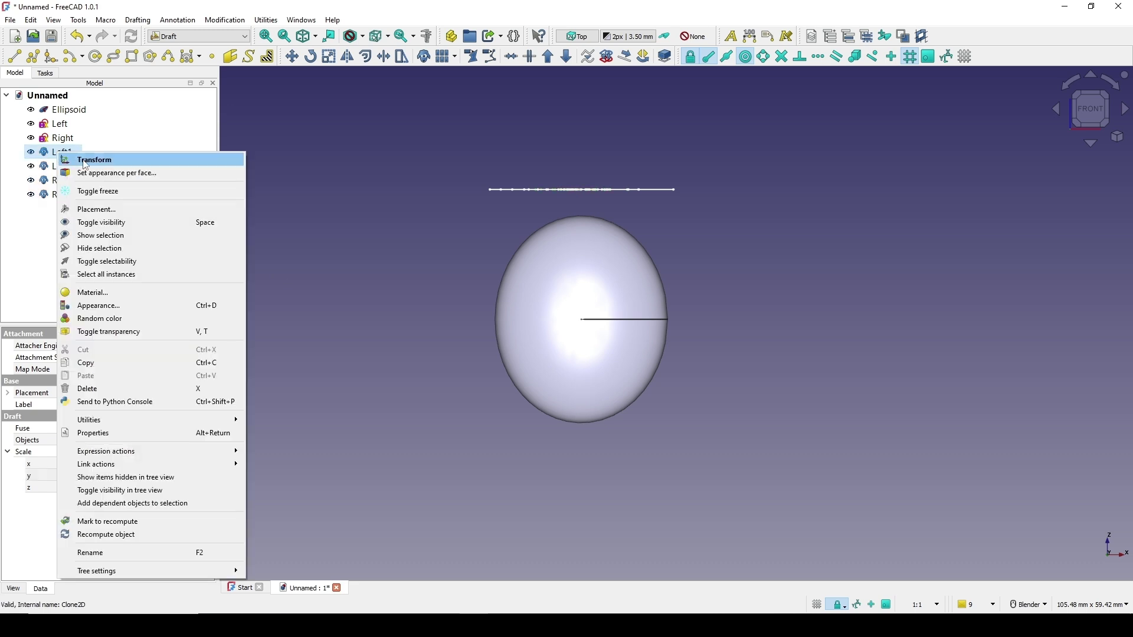
pyautogui.click(85, 160)
pyautogui.keyDown('shift'); pyautogui.moveTo(634, 160); pyautogui.dragTo(620, 171, button='middle'); pyautogui.keyUp('shift')
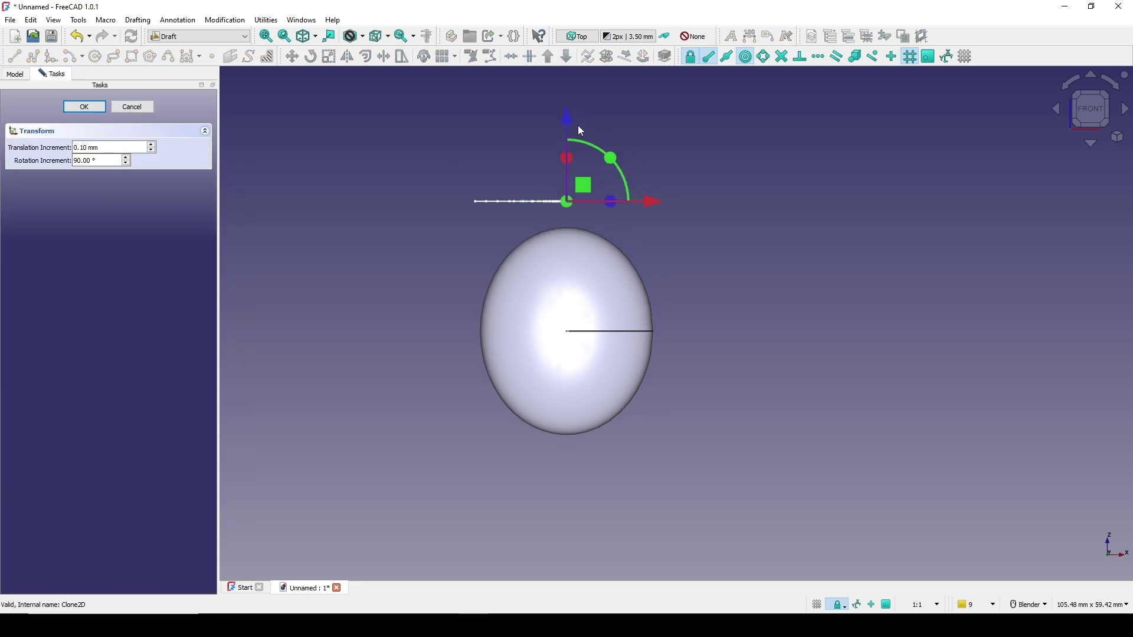
pyautogui.moveTo(568, 121); pyautogui.dragTo(561, 188)
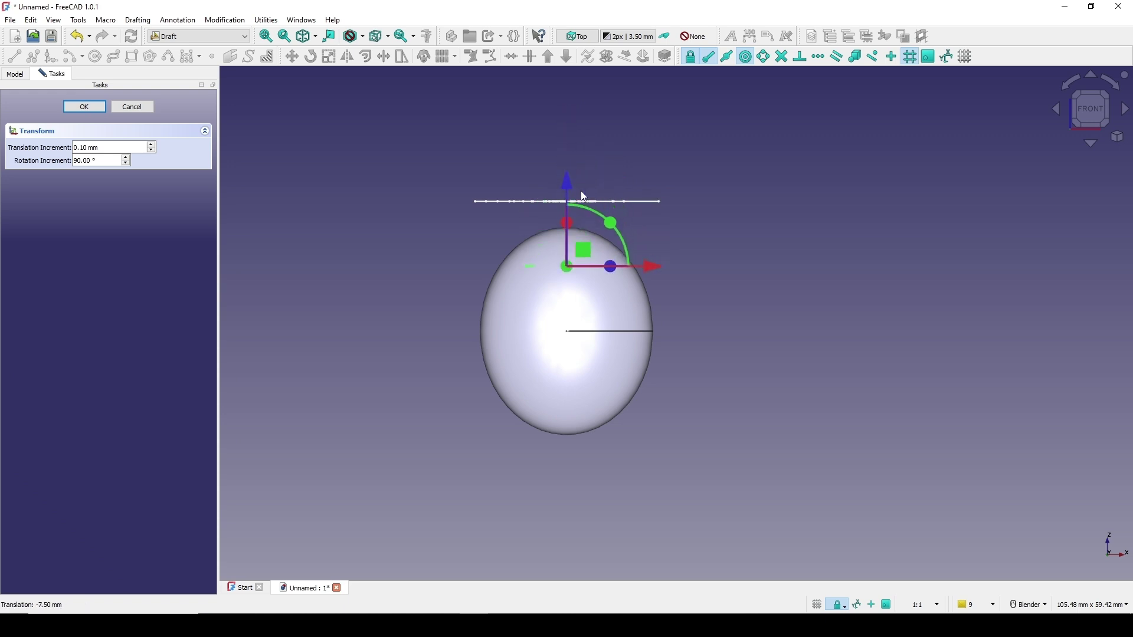
pyautogui.moveTo(650, 270); pyautogui.dragTo(630, 268)
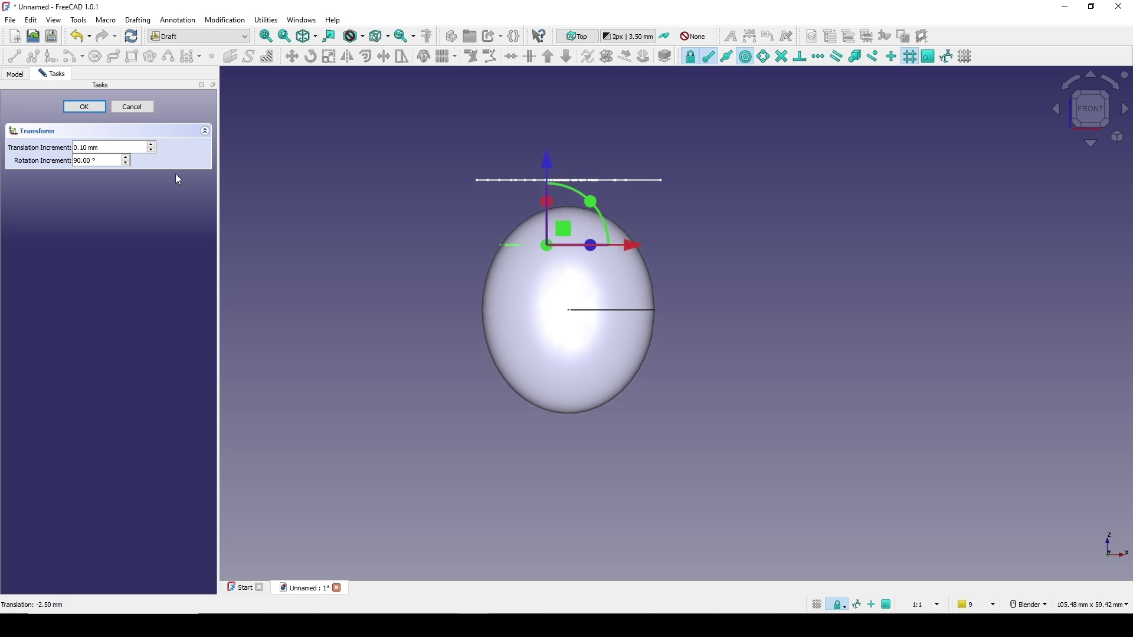
pyautogui.click(85, 107)
# - Transform the Left2 clone 18.1 mm down along Z and 2.5 mm in the negative X direction
pyautogui.click(61, 167)
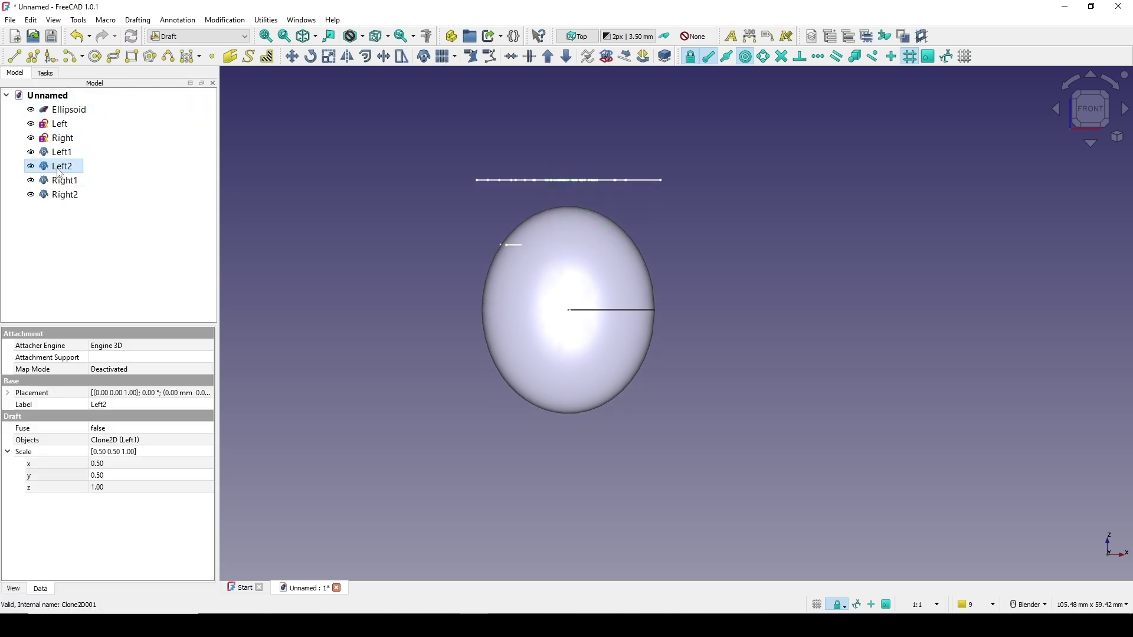
pyautogui.rightClick(60, 167)
pyautogui.click(67, 177)
pyautogui.moveTo(574, 105); pyautogui.dragTo(572, 262)
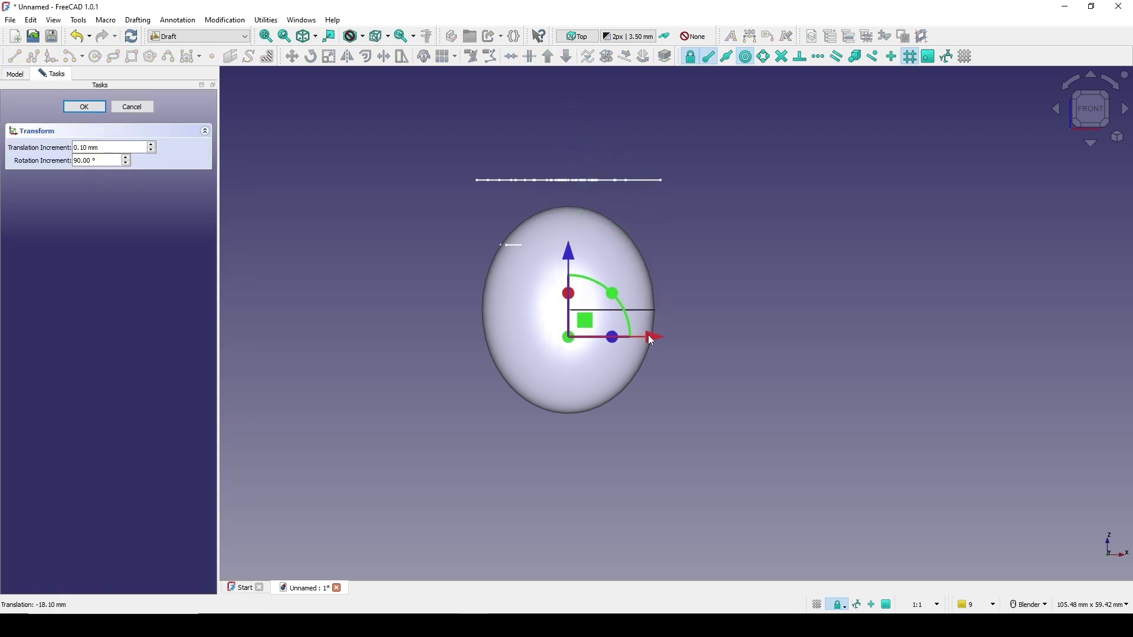
pyautogui.moveTo(652, 340); pyautogui.dragTo(631, 337)
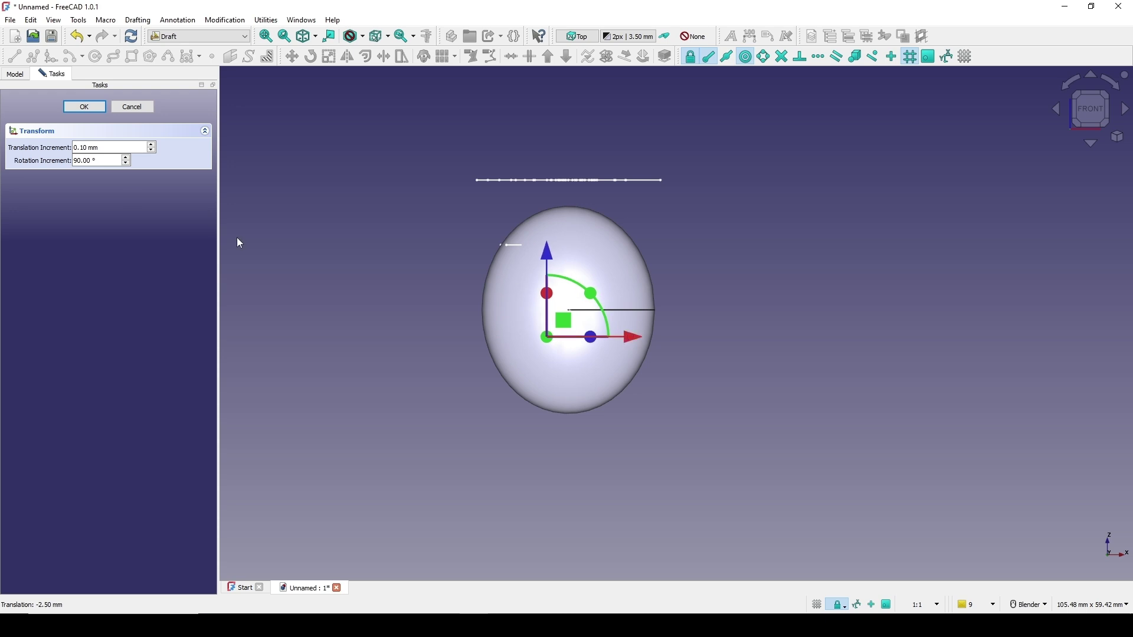
pyautogui.click(85, 107)
# - Change the view's draw style to Wireframe so objects inside the ellipsoid can be seen
pyautogui.click(362, 37)
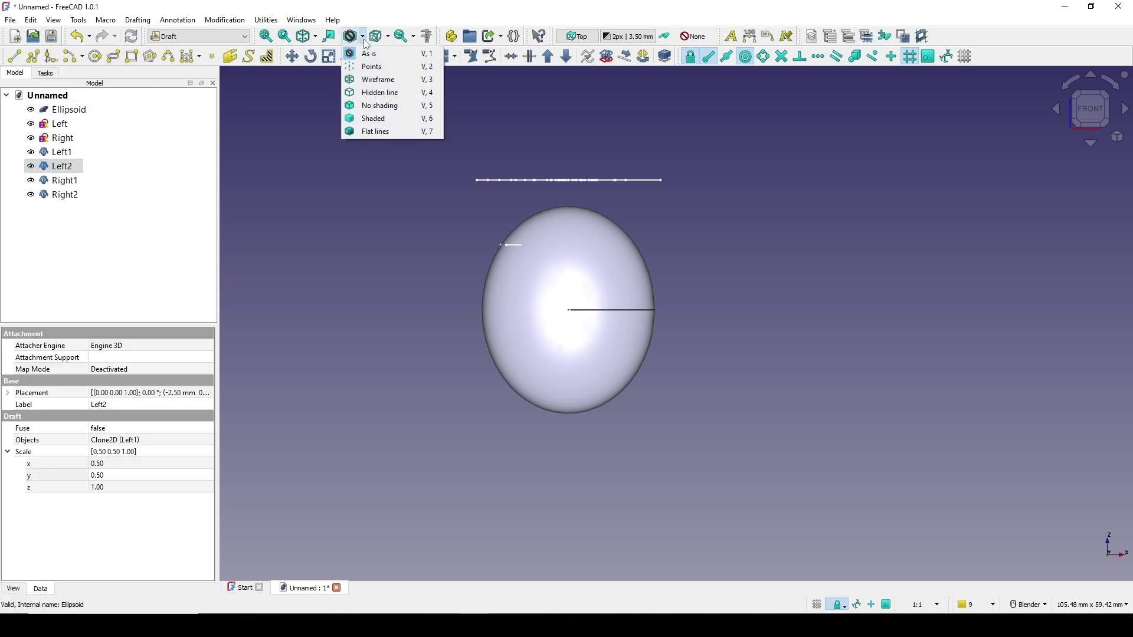
pyautogui.click(366, 84)
pyautogui.keyDown('shift'); pyautogui.moveTo(518, 192); pyautogui.dragTo(480, 209, button='middle'); pyautogui.keyUp('shift')
pyautogui.click(641, 227)
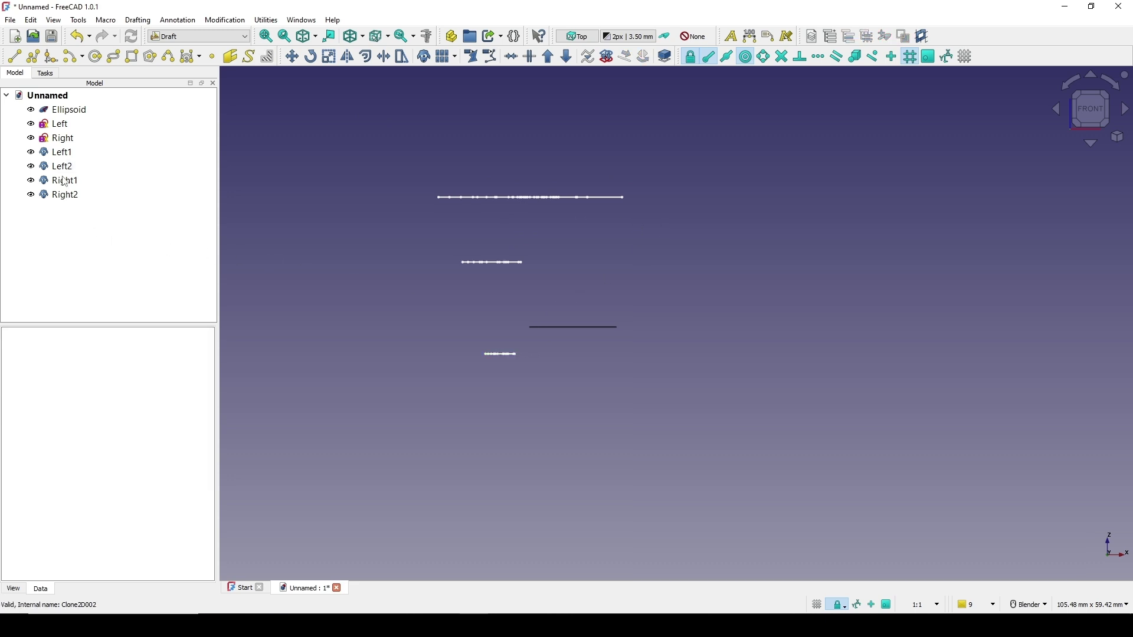
# - Transform the Right1 clone down to about Left1's level and 4.4 mm in the positive X direction
pyautogui.click(82, 181)
pyautogui.rightClick(82, 180)
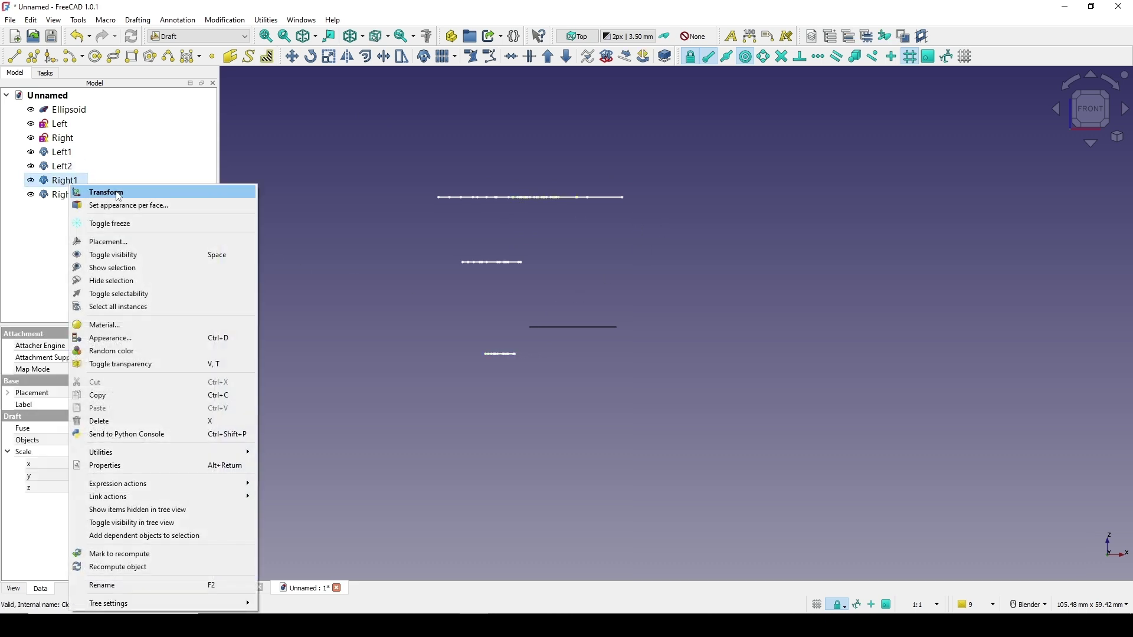
pyautogui.click(106, 190)
pyautogui.moveTo(534, 118)
pyautogui.mouseDown()
pyautogui.moveTo(596, 251)
pyautogui.moveTo(652, 268)
pyautogui.mouseUp()
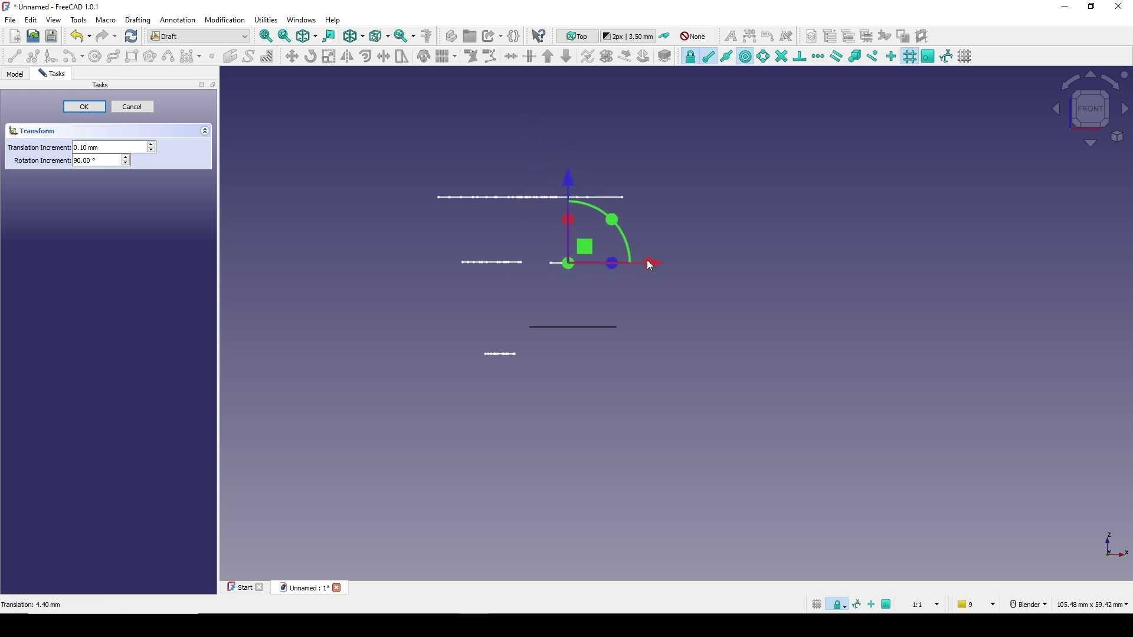
pyautogui.click(85, 107)
# - Transform the Right2 clone 18.2 mm down along Z and 2.9 mm in the positive X direction
pyautogui.click(65, 195)
pyautogui.rightClick(65, 195)
pyautogui.click(100, 202)
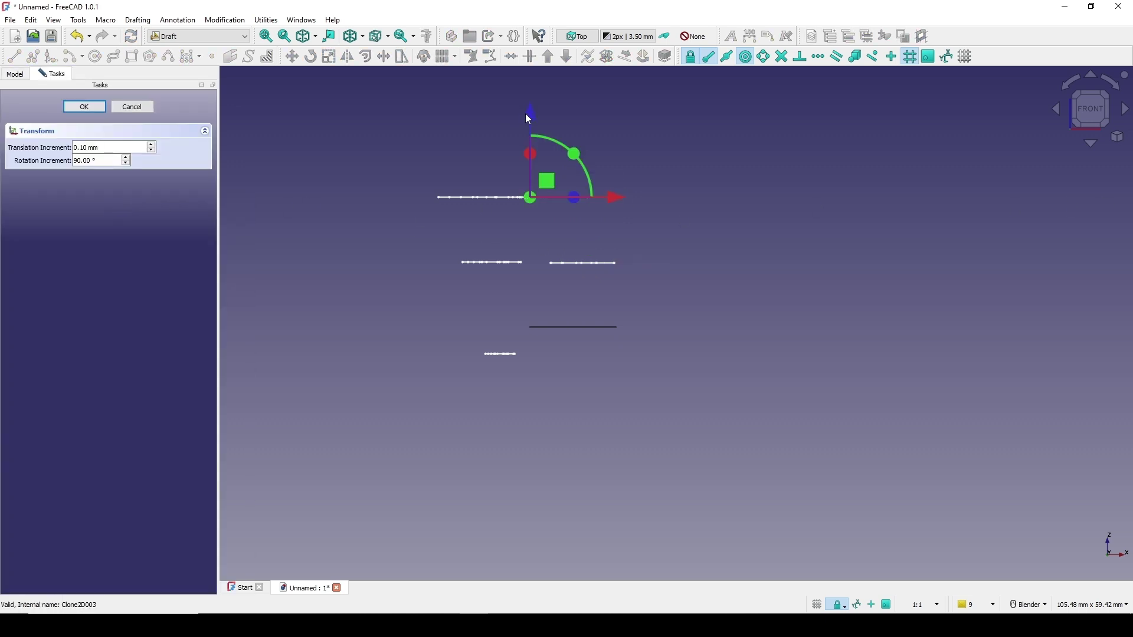
pyautogui.moveTo(526, 116); pyautogui.dragTo(537, 275)
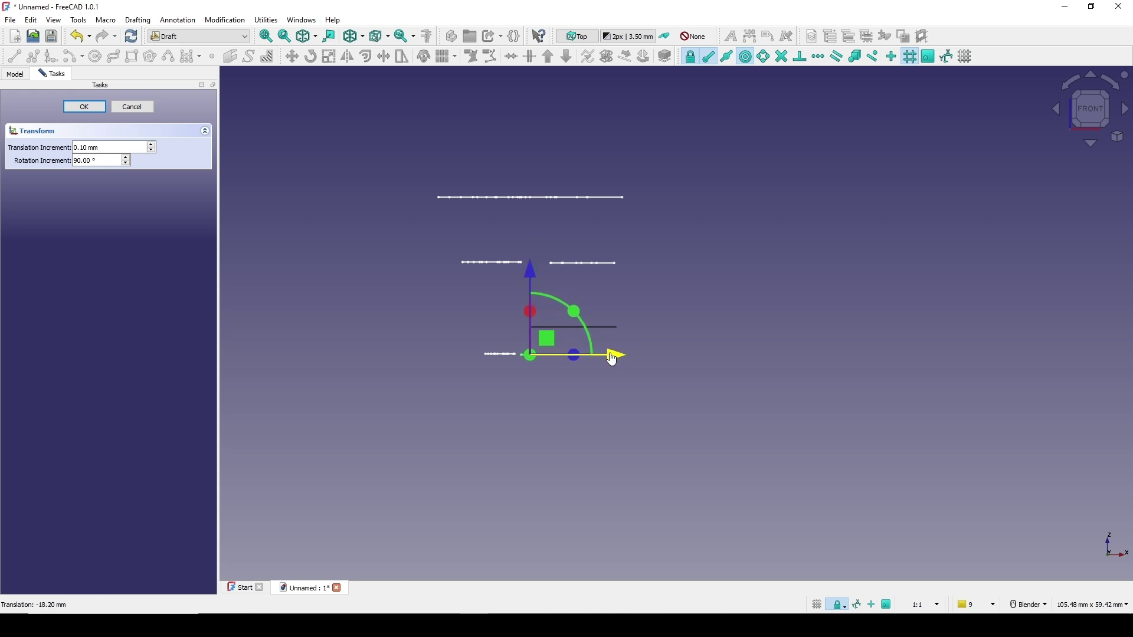
pyautogui.moveTo(614, 360); pyautogui.dragTo(639, 362)
pyautogui.click(85, 107)
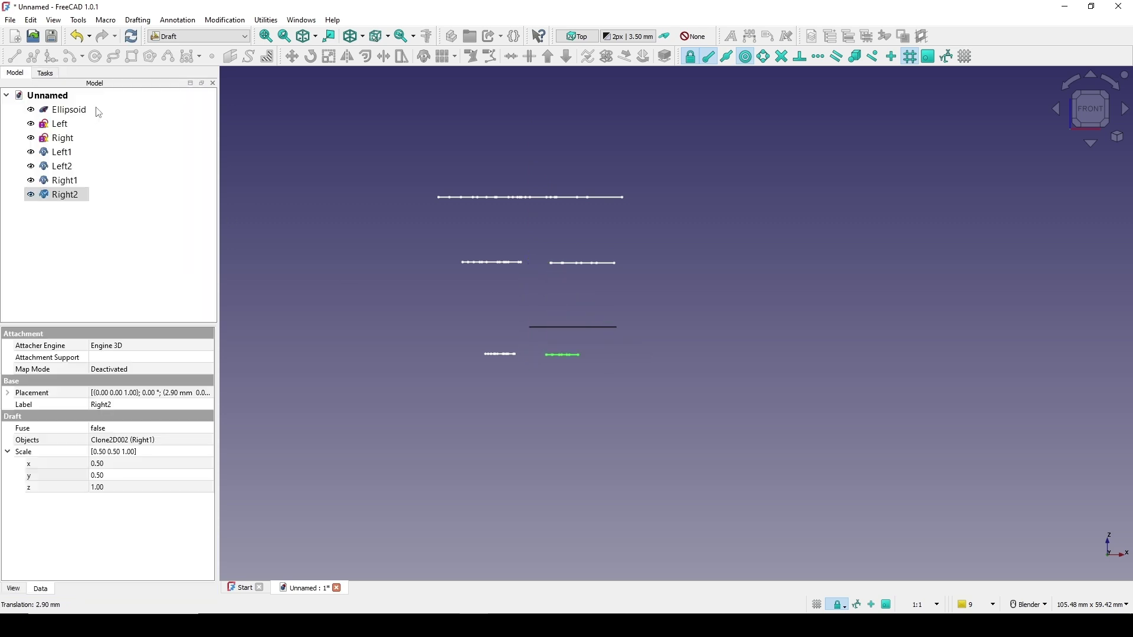
# - Switch to the Part workbench and change the view's draw style from wireframe back to a shaded display
pyautogui.click(792, 178)
pyautogui.moveTo(792, 179)
pyautogui.mouseDown(button='middle')
pyautogui.moveTo(695, 175)
pyautogui.moveTo(686, 239)
pyautogui.mouseUp(button='middle')
pyautogui.keyDown('shift'); pyautogui.moveTo(762, 228); pyautogui.dragTo(790, 261, button='middle'); pyautogui.keyUp('shift')
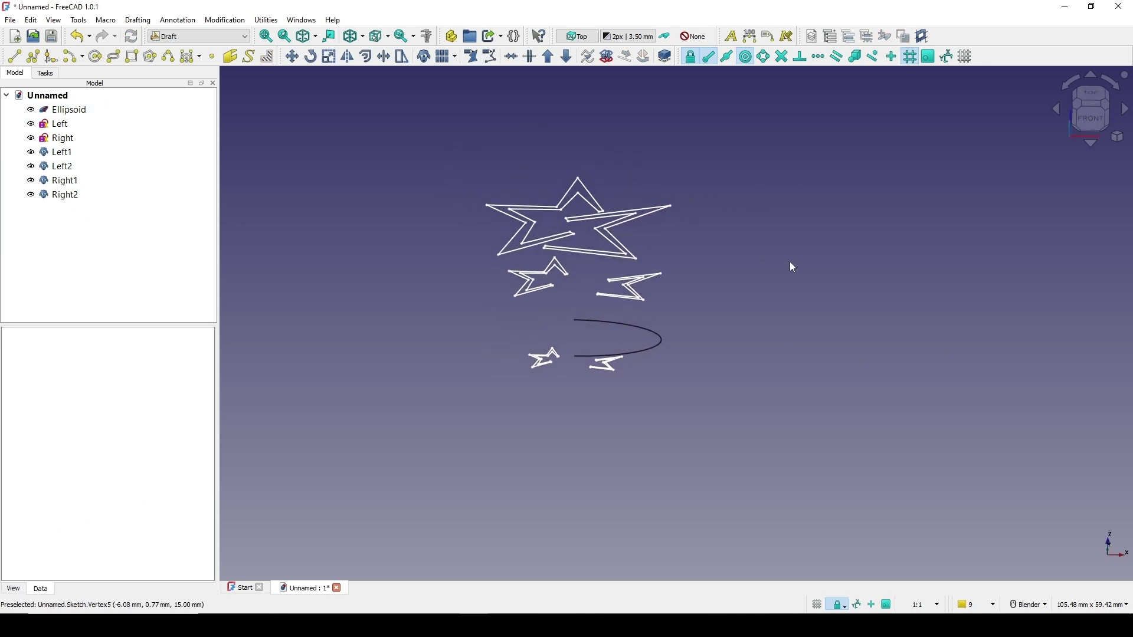
pyautogui.click(195, 37)
pyautogui.click(182, 62)
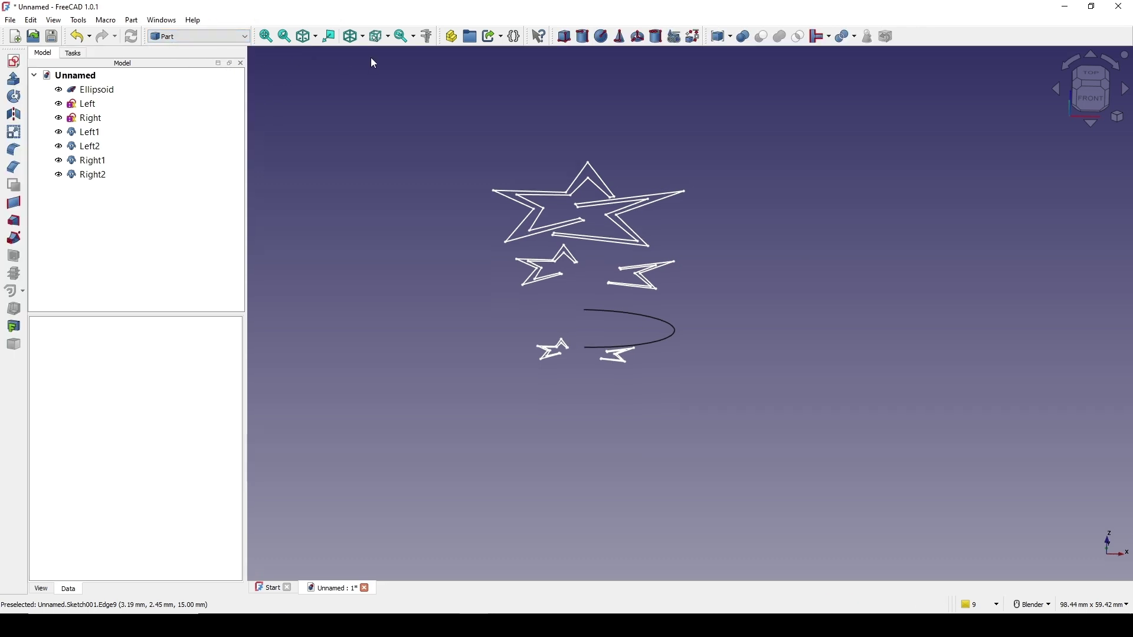
pyautogui.click(362, 37)
pyautogui.click(373, 132)
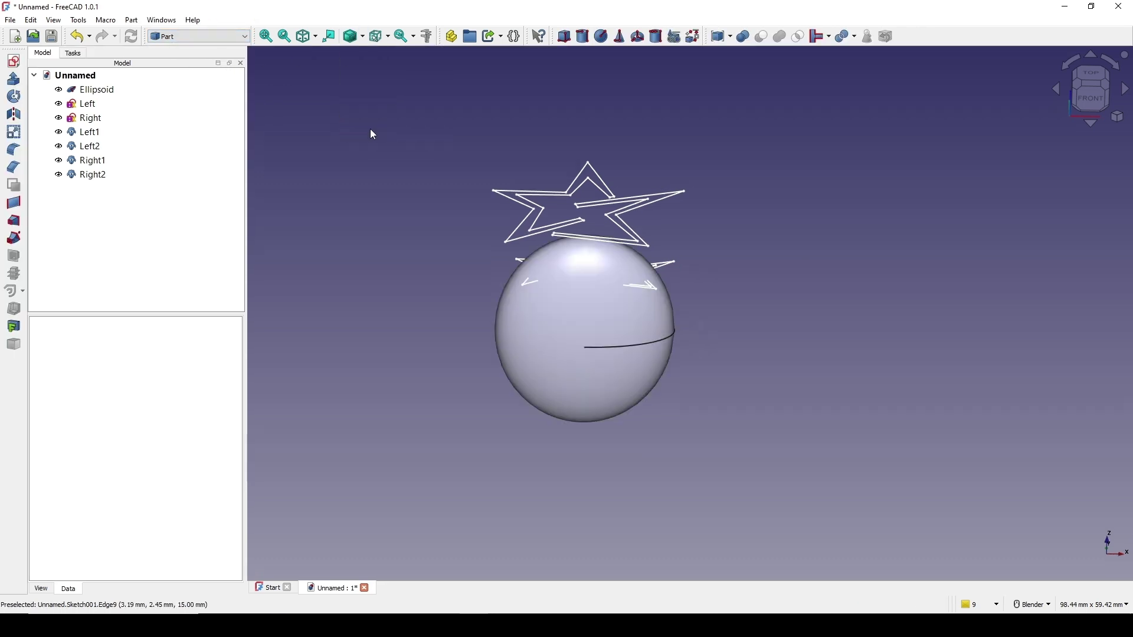
# - Loft through the Left, Left1 and Left2 profiles, in that order, without creating a solid
pyautogui.click(13, 220)
pyautogui.doubleClick(83, 151)
pyautogui.doubleClick(83, 161)
pyautogui.doubleClick(82, 160)
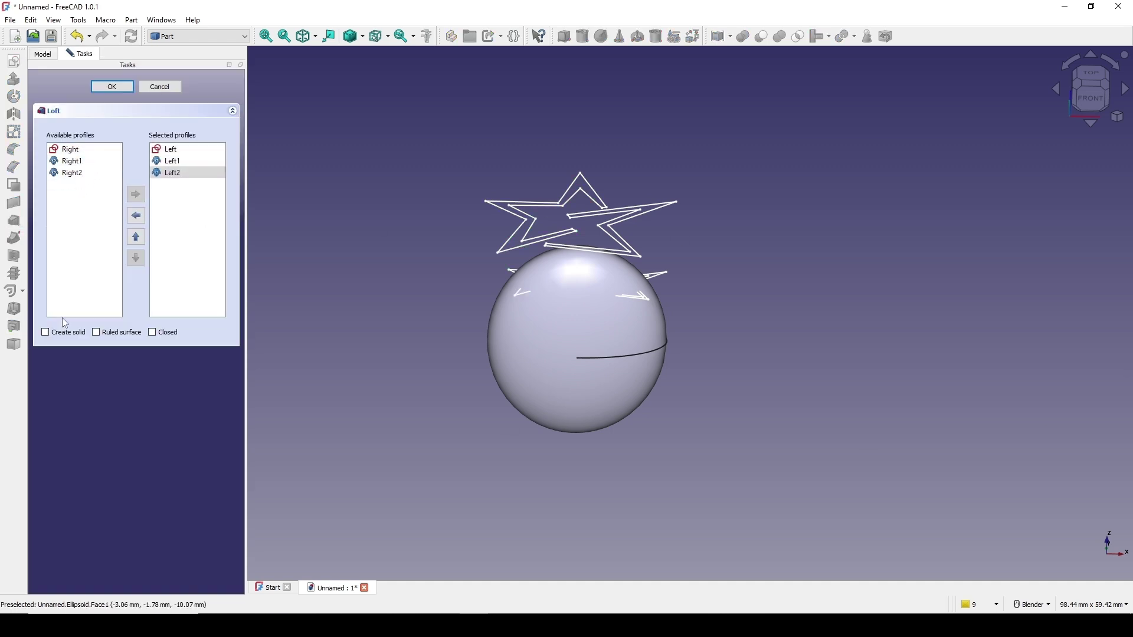
pyautogui.click(108, 88)
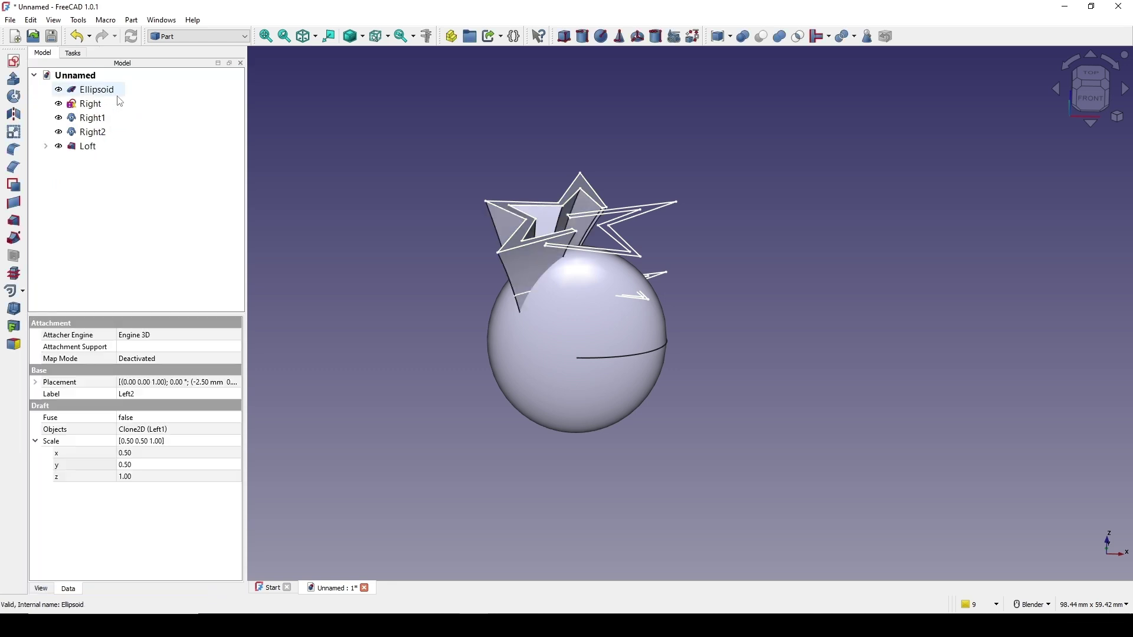
# - Loft through the Right, Right1 and Right2 profiles, in that order, without creating a solid
pyautogui.click(216, 177)
pyautogui.click(14, 222)
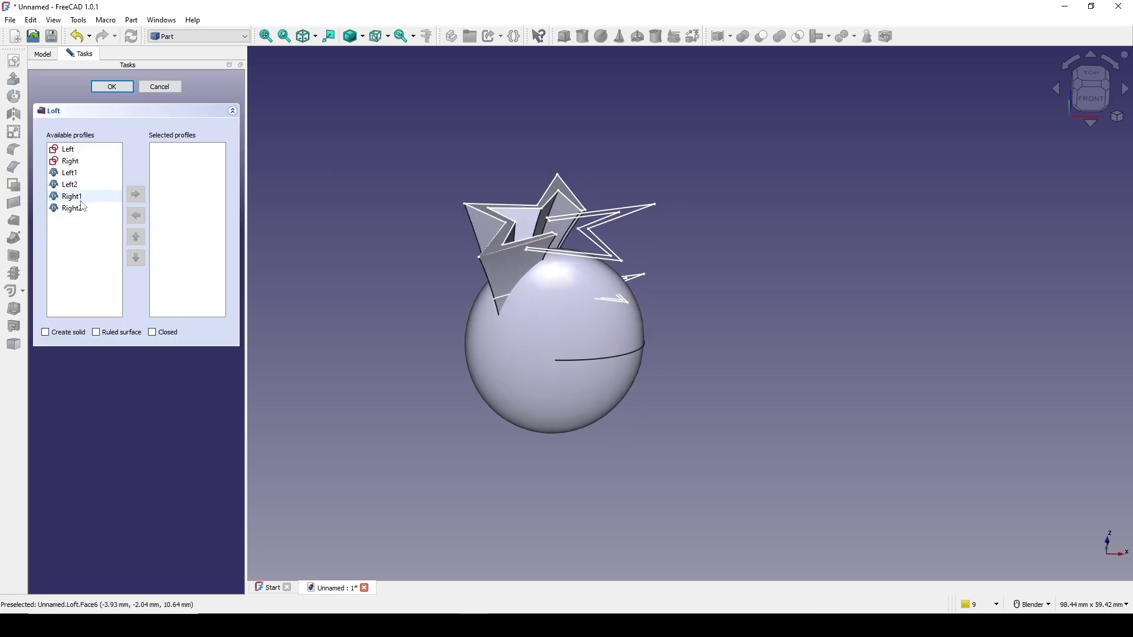
pyautogui.doubleClick(82, 161)
pyautogui.doubleClick(88, 186)
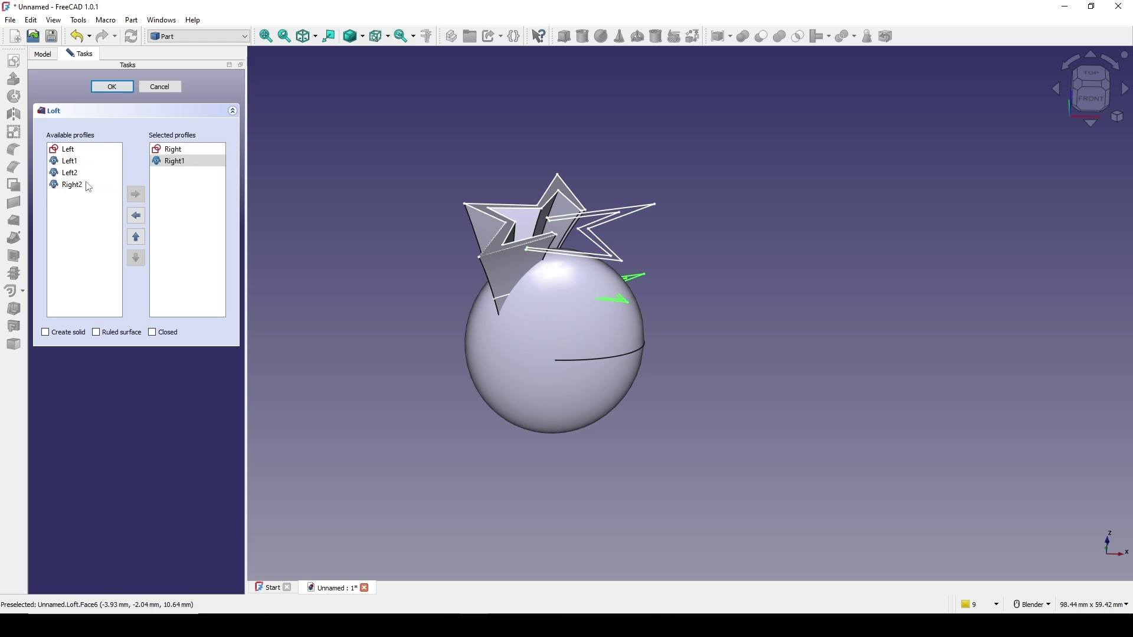
pyautogui.doubleClick(88, 186)
pyautogui.click(110, 87)
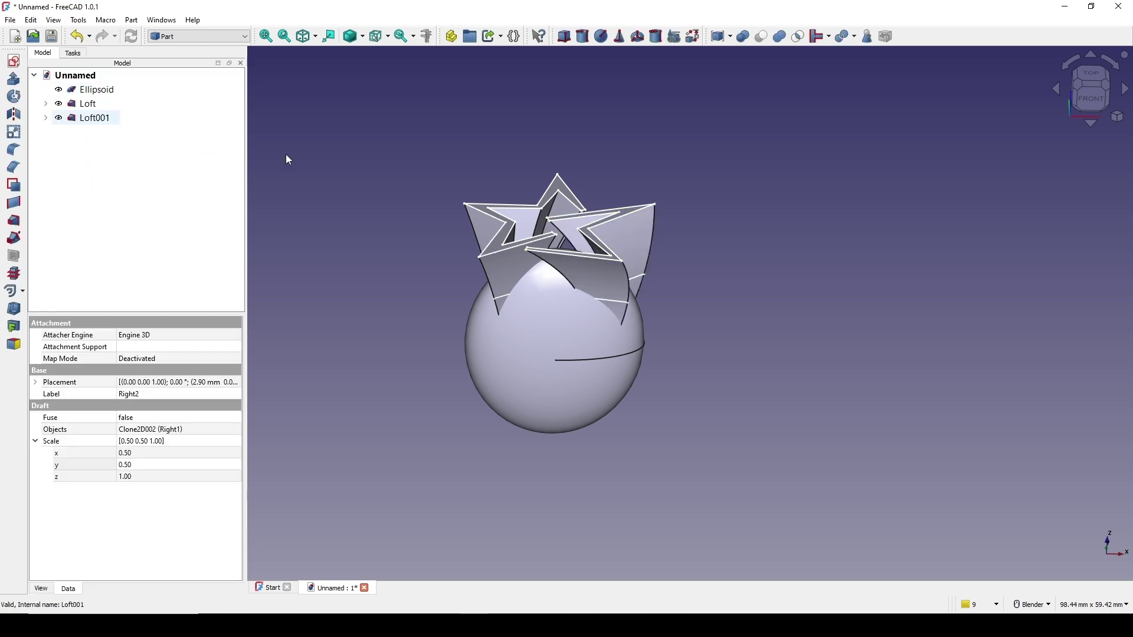
# - Mark the intended inward-curving side outlines of both lofts on a front-view screen capture and discard the capture
pyautogui.click(1071, 102)
pyautogui.scroll(1, 807, 220)
pyautogui.keyDown('shift'); pyautogui.moveTo(742, 214); pyautogui.dragTo(766, 203, button='middle'); pyautogui.keyUp('shift')
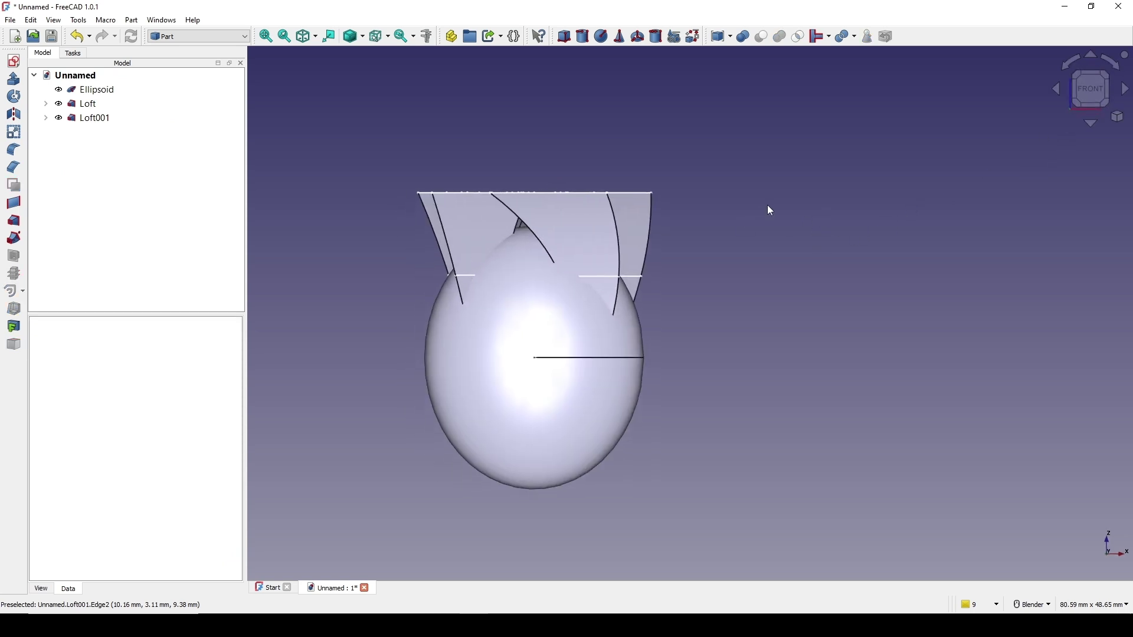
pyautogui.keyDown('shift'); pyautogui.moveTo(782, 241); pyautogui.dragTo(783, 226, button='middle'); pyautogui.keyUp('shift')
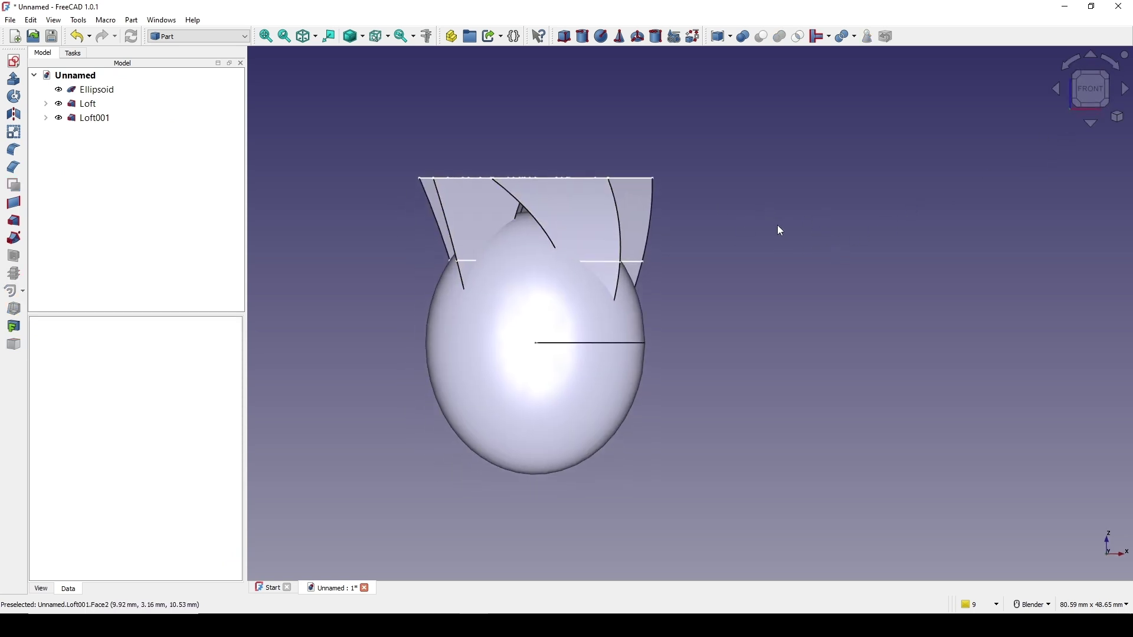
pyautogui.press('Print')
pyautogui.moveTo(333, 87); pyautogui.dragTo(913, 525)
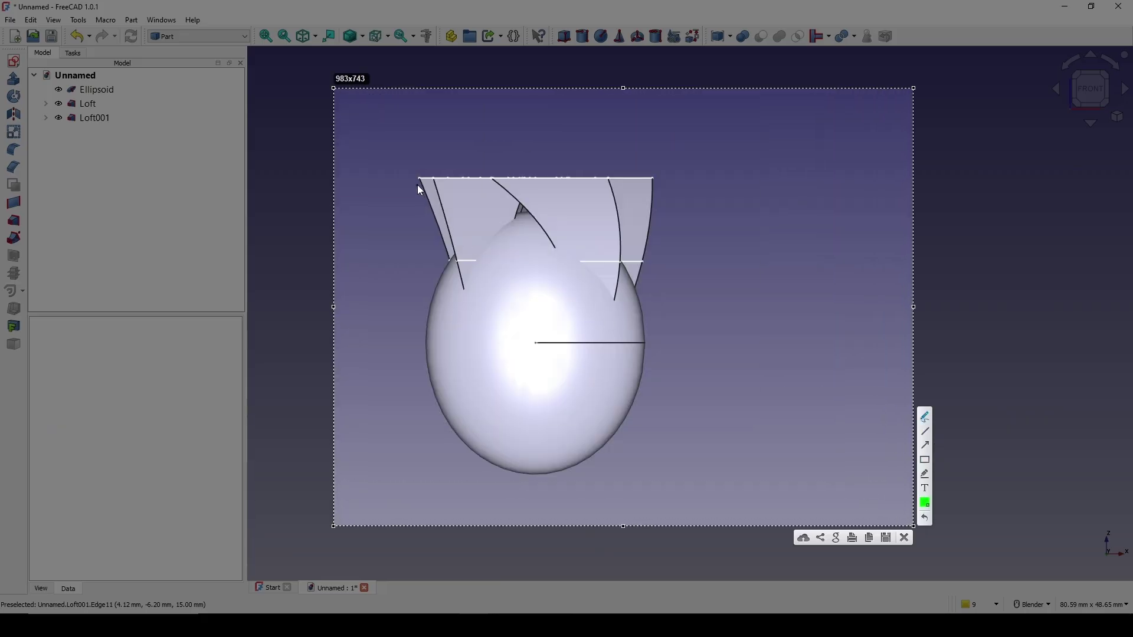
pyautogui.moveTo(414, 179); pyautogui.dragTo(434, 192)
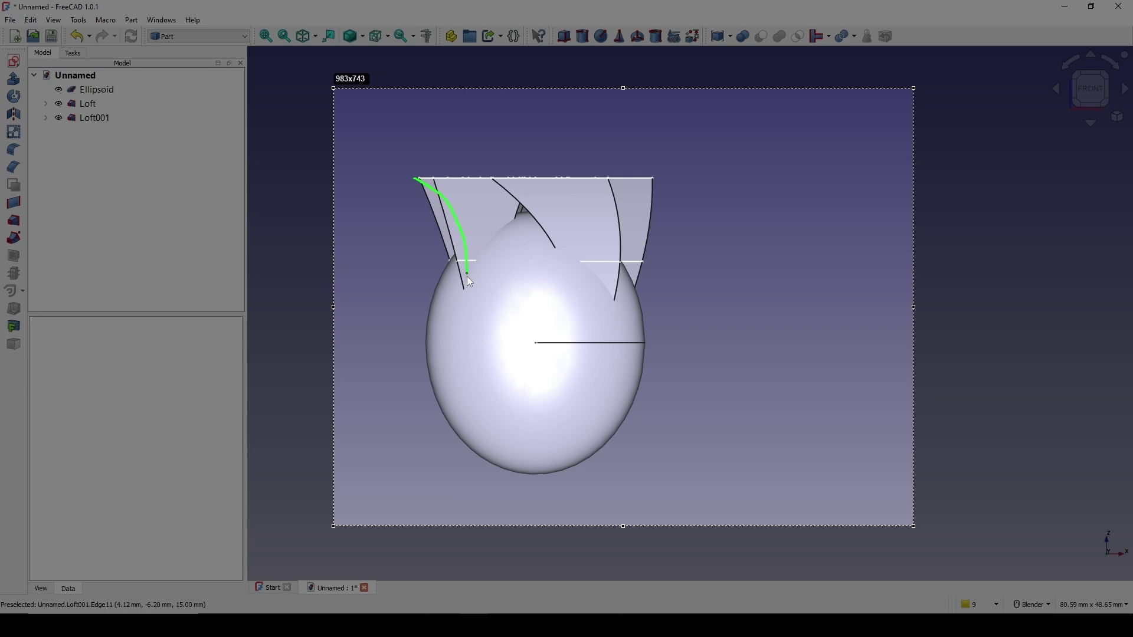
pyautogui.moveTo(466, 355); pyautogui.dragTo(467, 356)
pyautogui.moveTo(651, 180); pyautogui.dragTo(652, 180)
pyautogui.moveTo(611, 362); pyautogui.dragTo(611, 362)
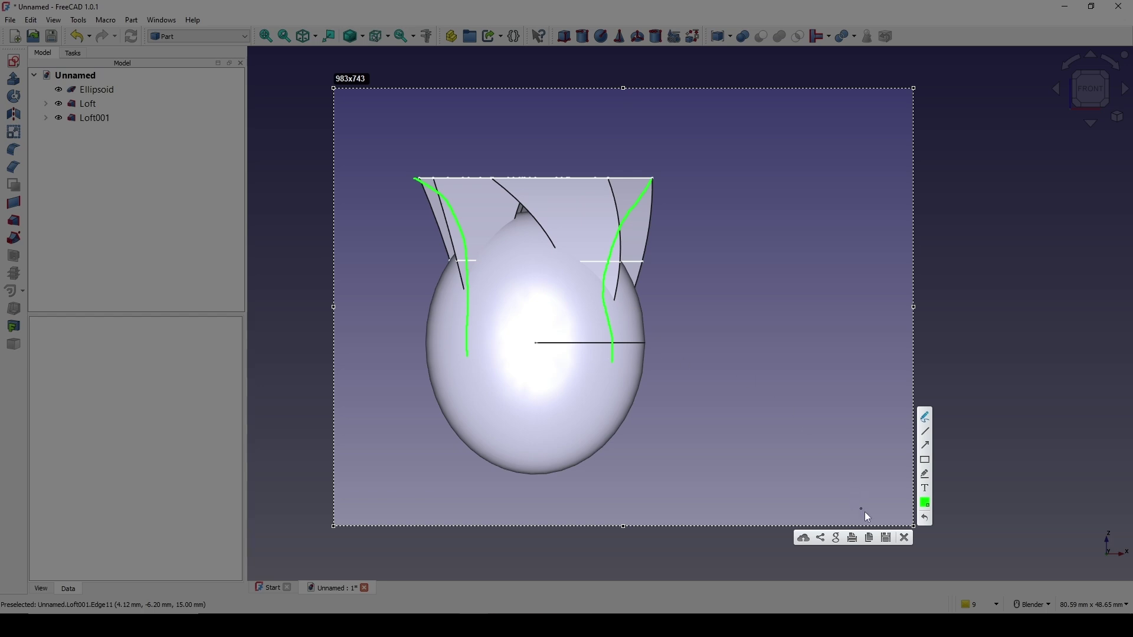
pyautogui.click(904, 538)
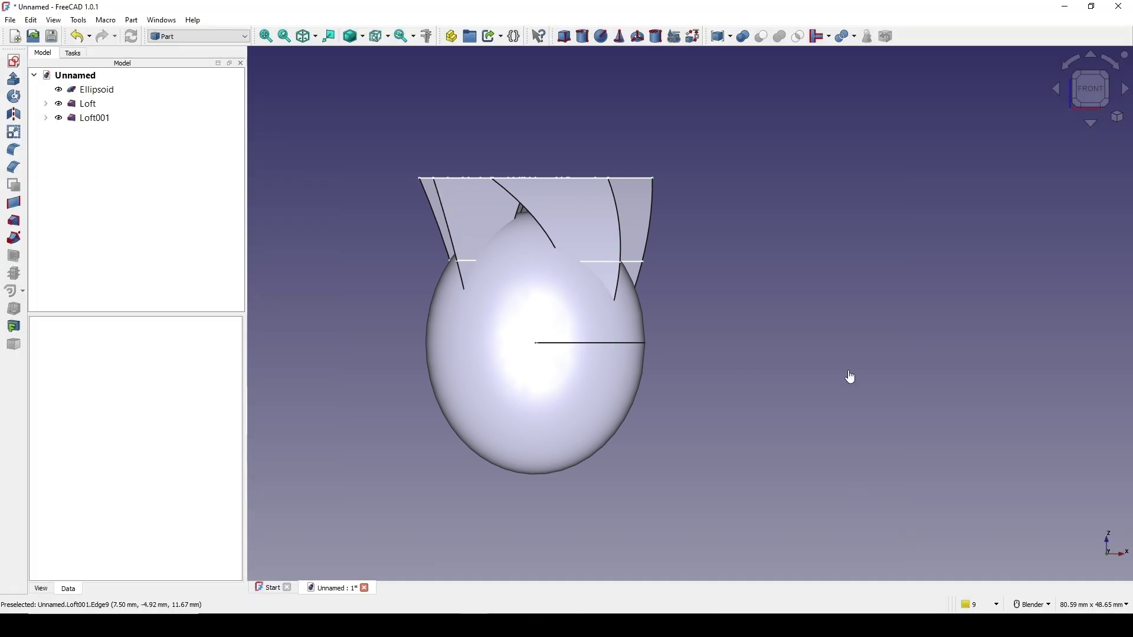
# - Transform the Left1 clone inside the left loft 1.9 mm up along Z and 0.1 mm in the negative X direction
pyautogui.click(478, 289)
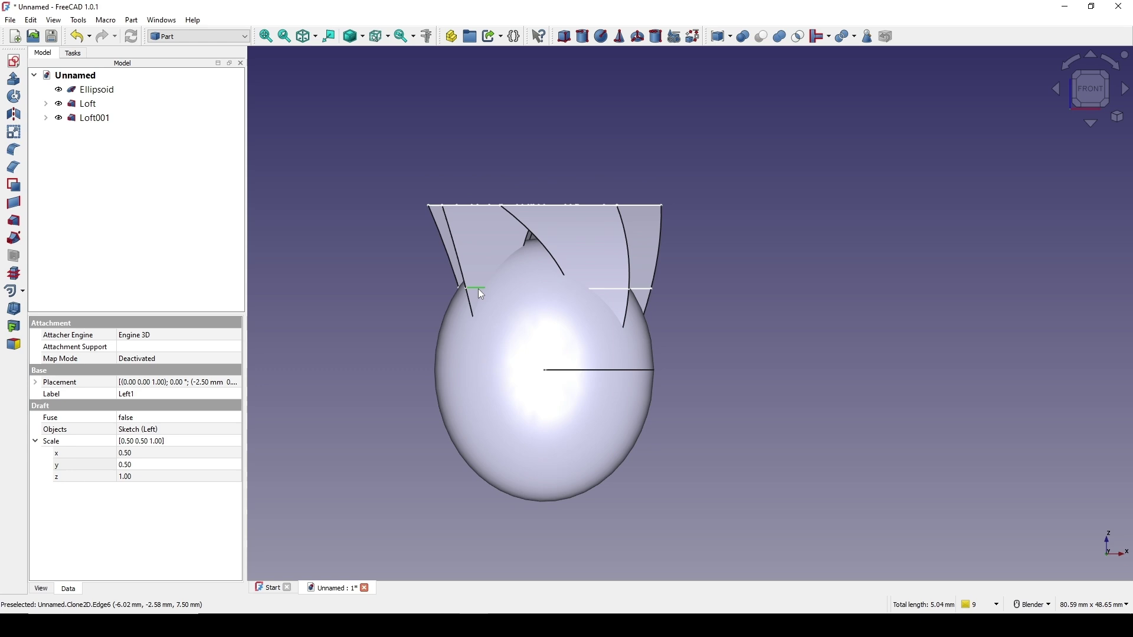
pyautogui.click(45, 103)
pyautogui.rightClick(98, 132)
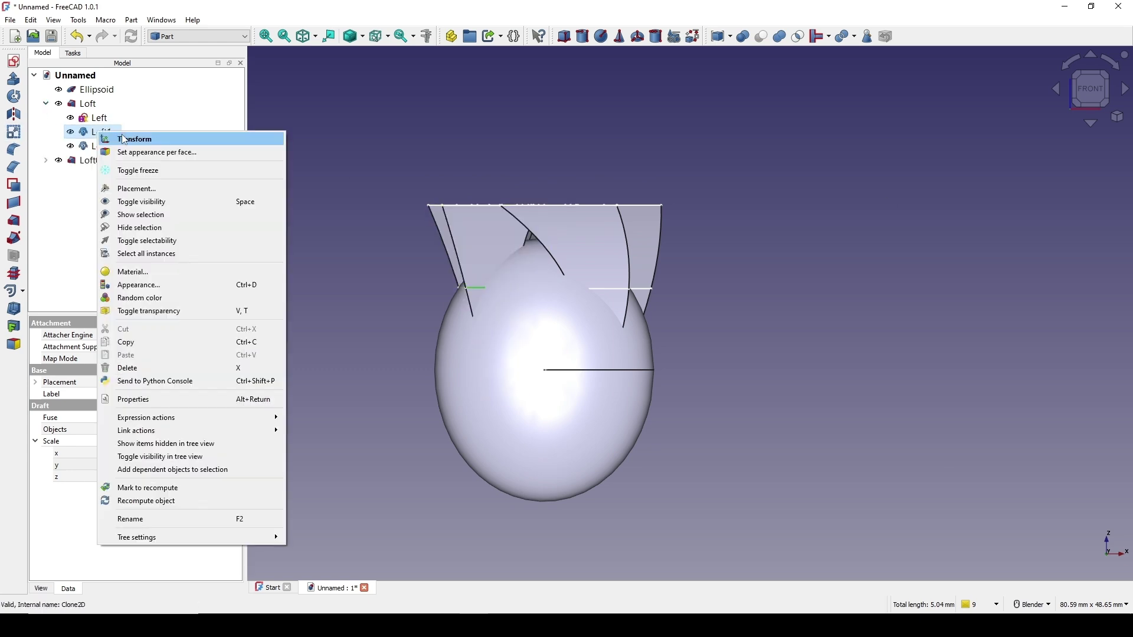
pyautogui.click(124, 138)
pyautogui.keyDown('shift'); pyautogui.moveTo(572, 225); pyautogui.dragTo(553, 220, button='middle'); pyautogui.keyUp('shift')
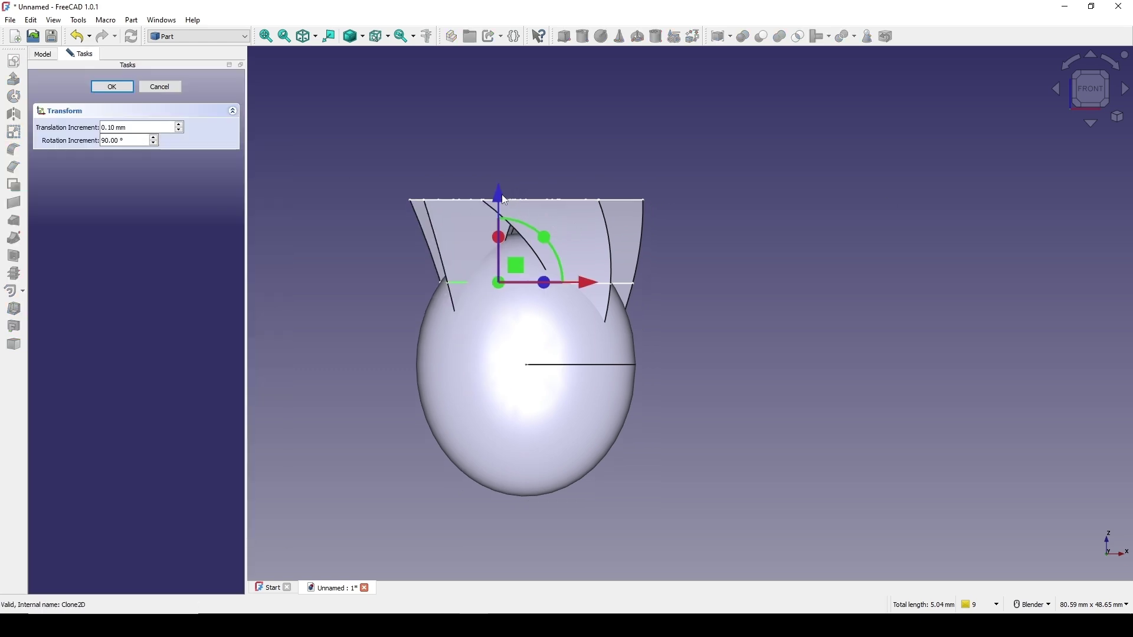
pyautogui.moveTo(502, 200); pyautogui.dragTo(499, 180)
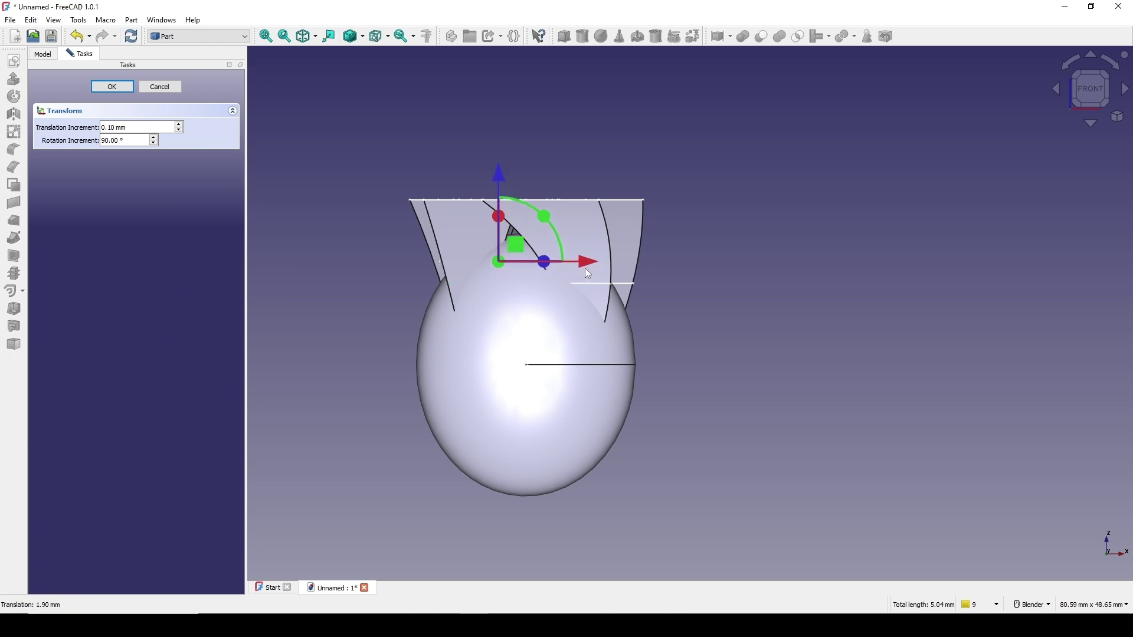
pyautogui.moveTo(584, 266); pyautogui.dragTo(582, 266)
pyautogui.click(112, 88)
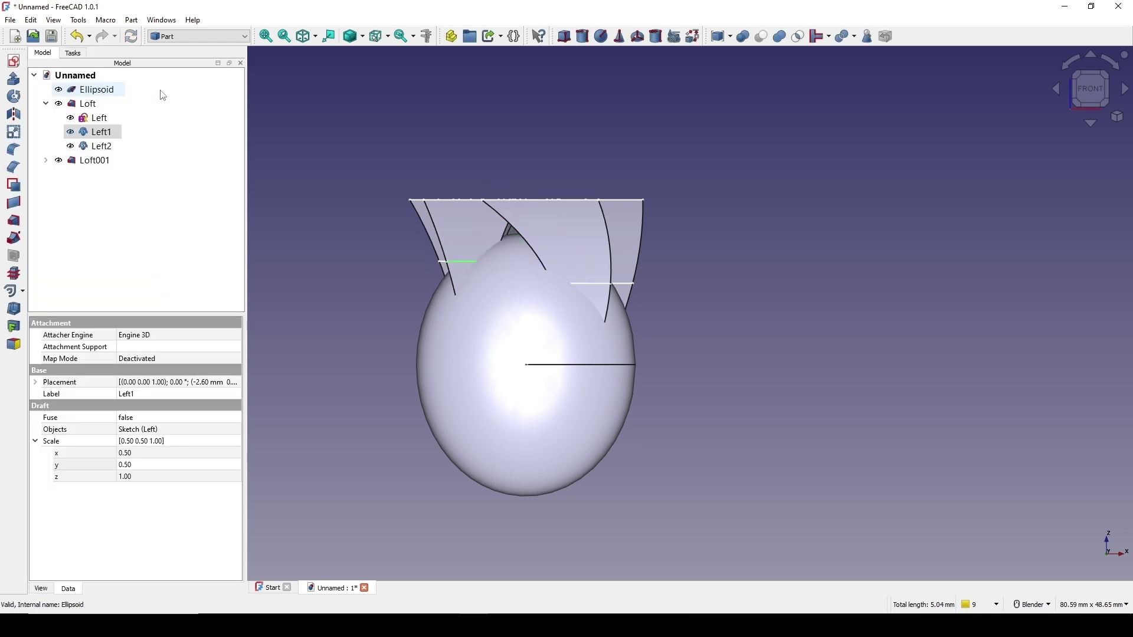
# - Transform the Left2 clone 2.3 mm and a further 1.1 mm in the negative X direction, to X -5.90 mm
pyautogui.rightClick(89, 147)
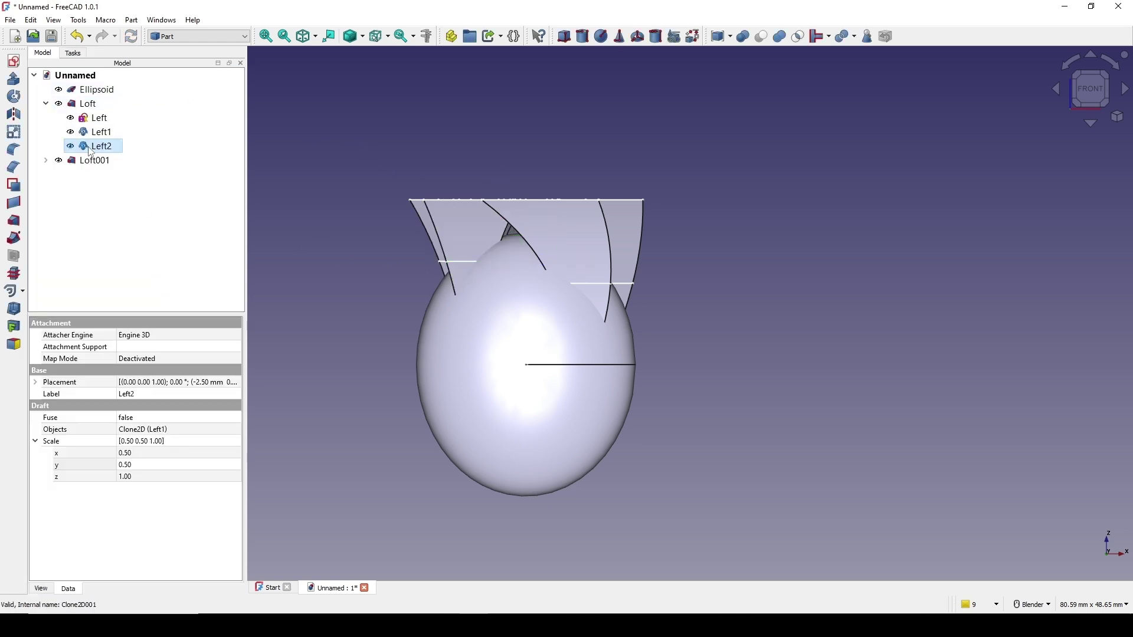
pyautogui.click(93, 155)
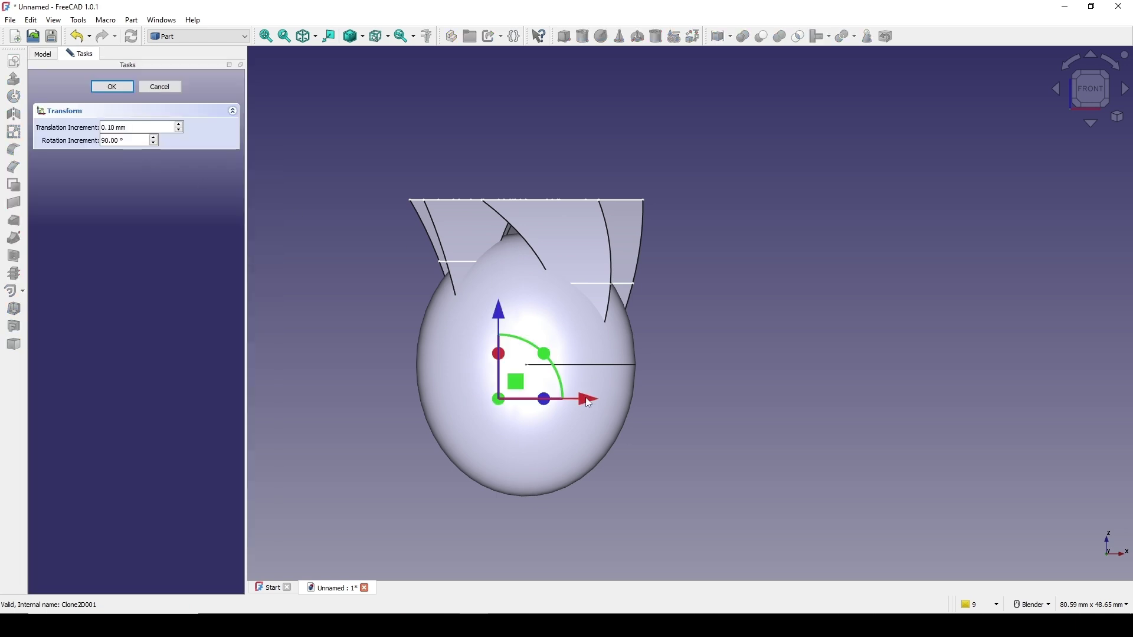
pyautogui.moveTo(588, 405); pyautogui.dragTo(563, 404)
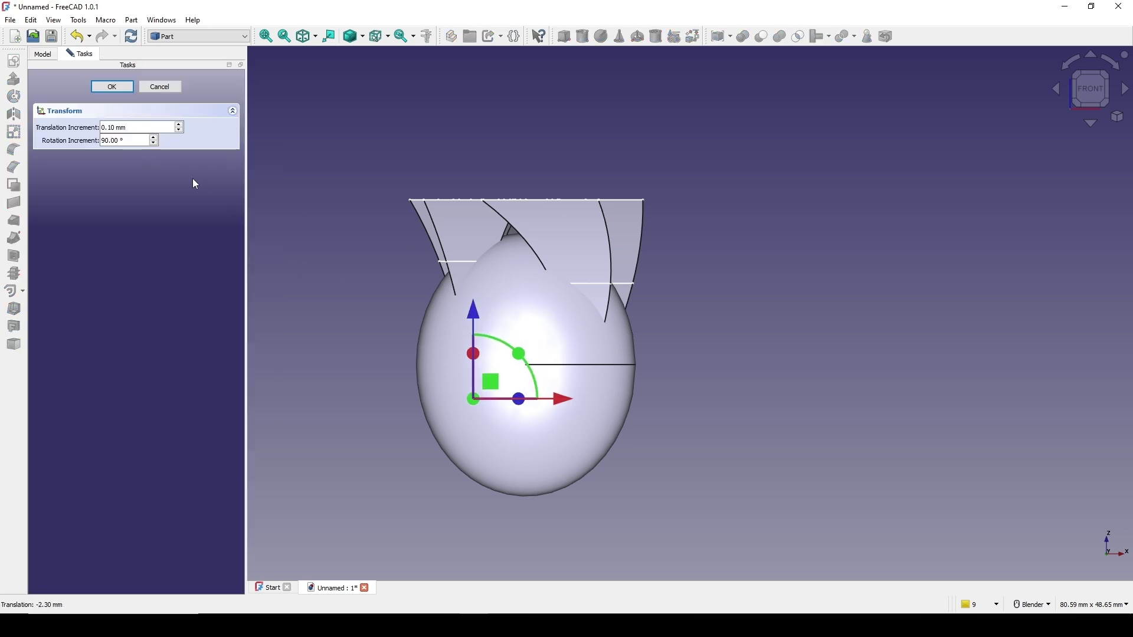
pyautogui.click(110, 90)
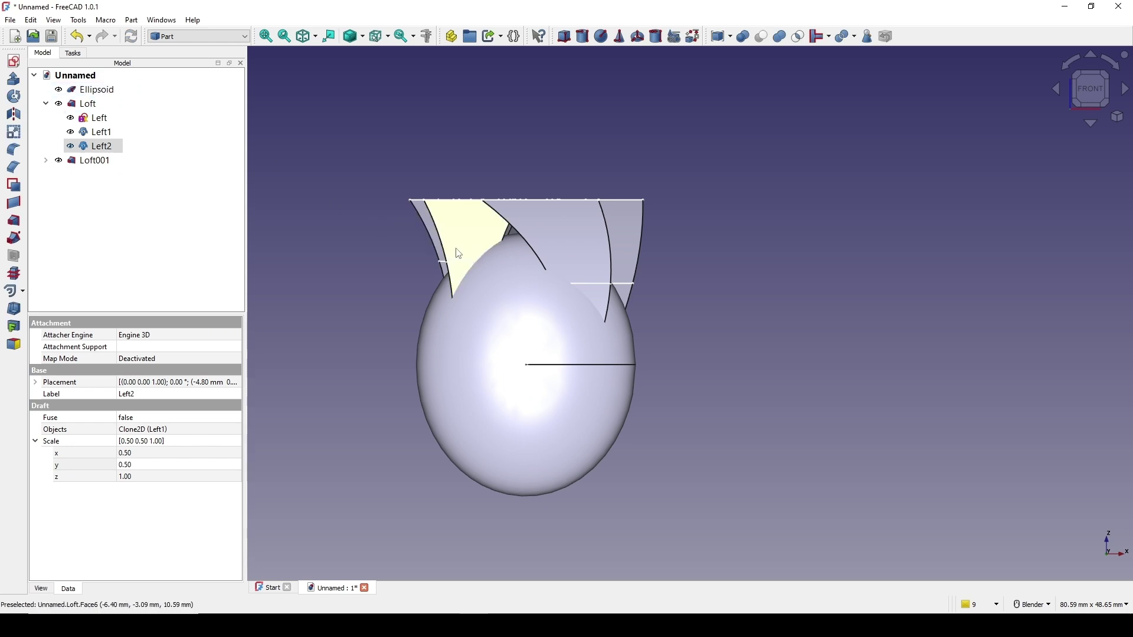
pyautogui.rightClick(65, 141)
pyautogui.click(112, 147)
pyautogui.moveTo(568, 406); pyautogui.dragTo(551, 406)
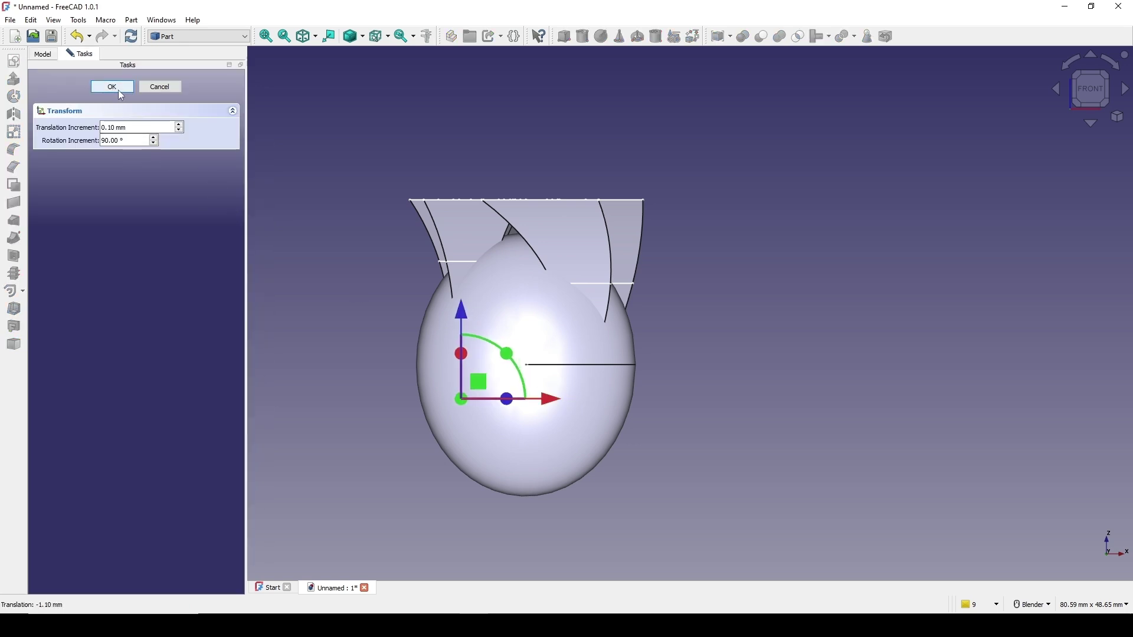
pyautogui.click(114, 88)
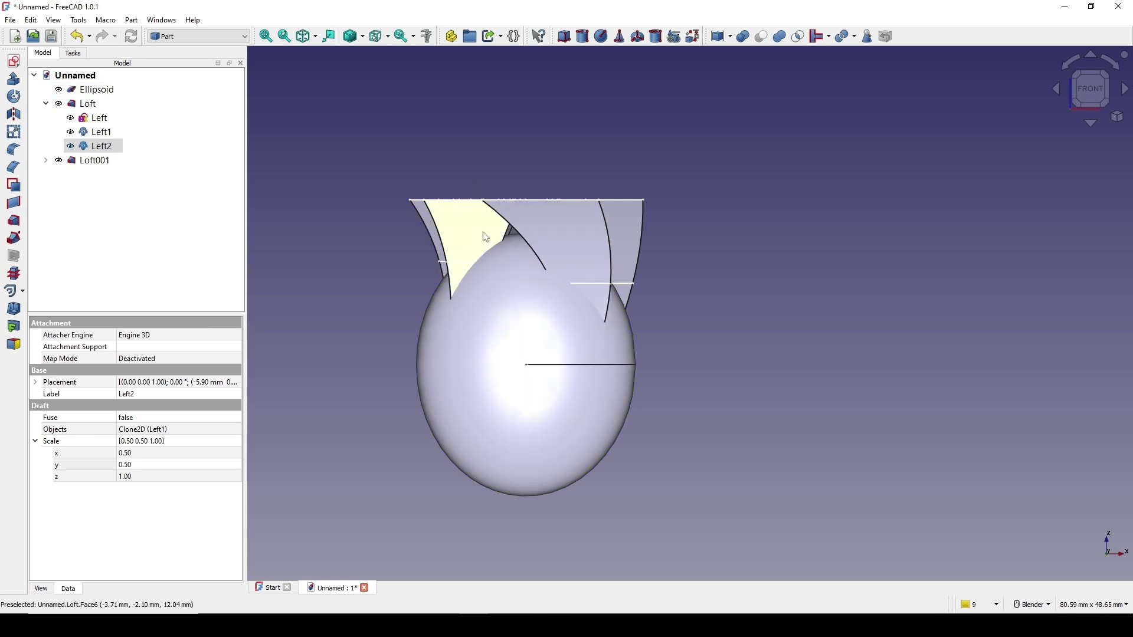
# - Edit the Left sketch, moving the outer and inner tips of its lower star point farther in the negative Y direction
pyautogui.moveTo(540, 239); pyautogui.dragTo(499, 284, button='middle')
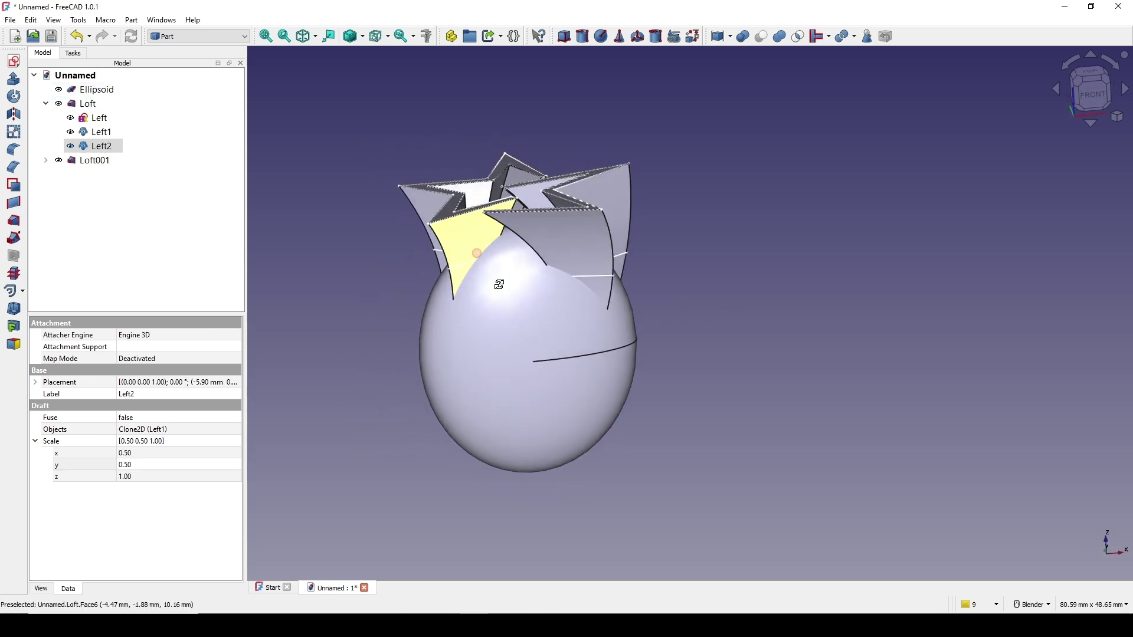
pyautogui.click(1091, 91)
pyautogui.press('6')
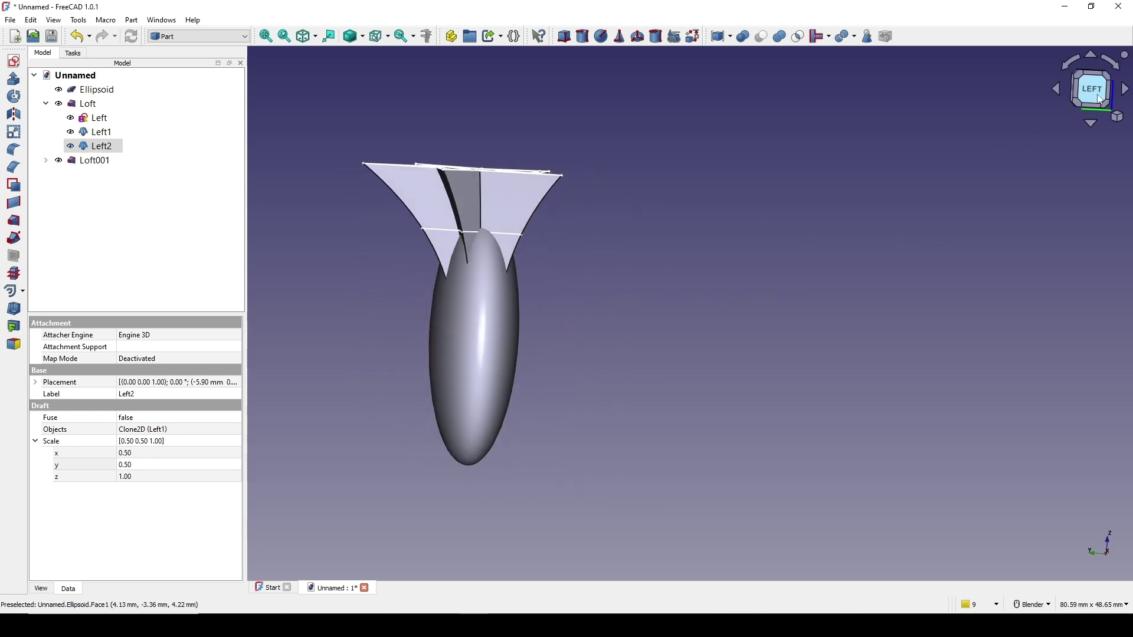
pyautogui.click(1101, 101)
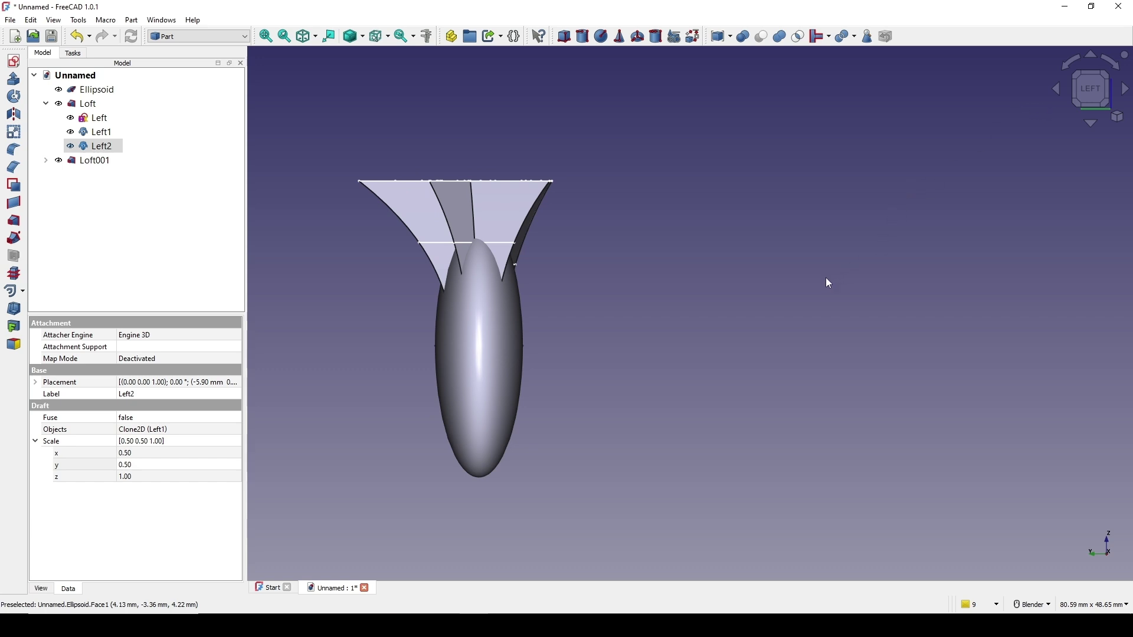
pyautogui.moveTo(660, 300); pyautogui.dragTo(636, 316, button='middle')
pyautogui.click(1102, 109)
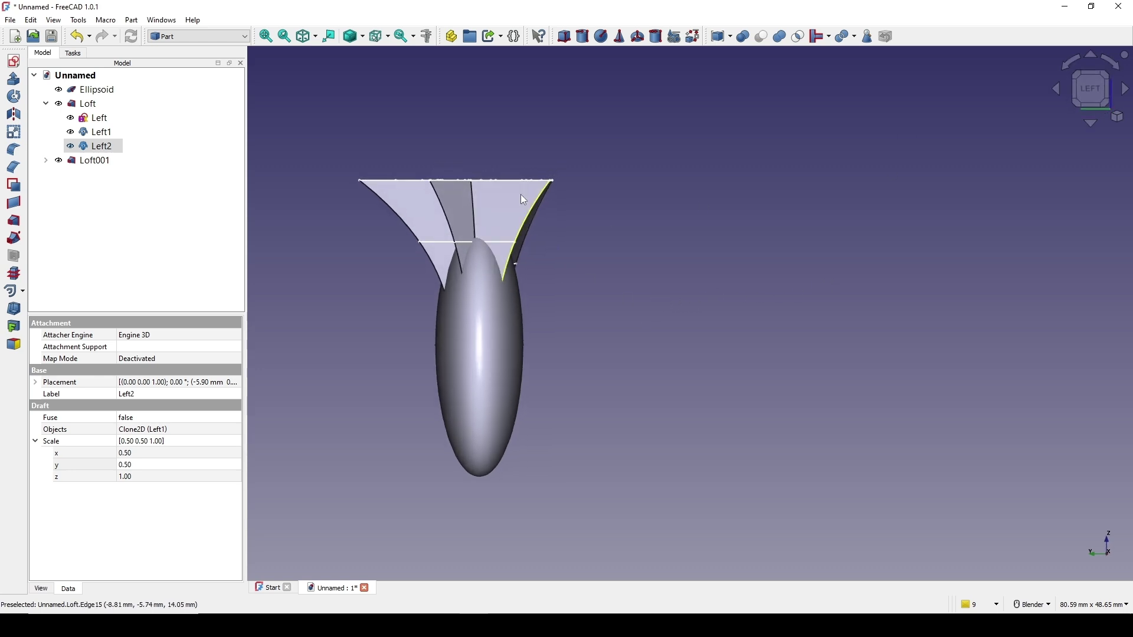
pyautogui.doubleClick(94, 118)
pyautogui.keyDown('shift'); pyautogui.moveTo(714, 160); pyautogui.dragTo(564, 323, button='middle'); pyautogui.keyUp('shift')
pyautogui.scroll(2, 563, 324)
pyautogui.moveTo(461, 351); pyautogui.dragTo(459, 391)
pyautogui.moveTo(499, 324); pyautogui.dragTo(493, 345)
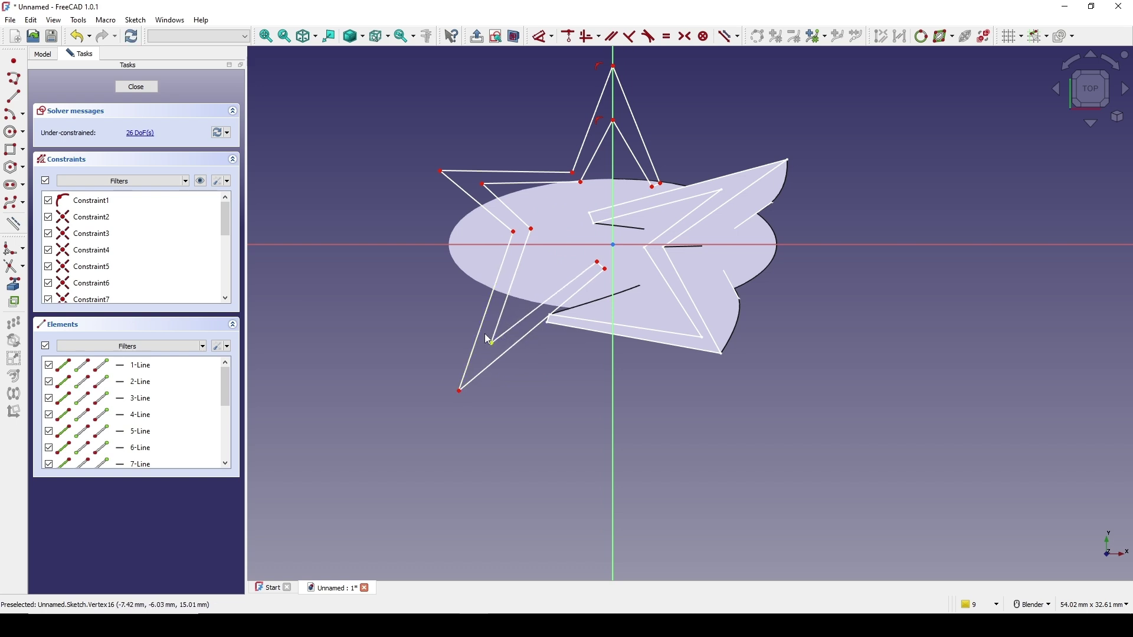
pyautogui.click(136, 87)
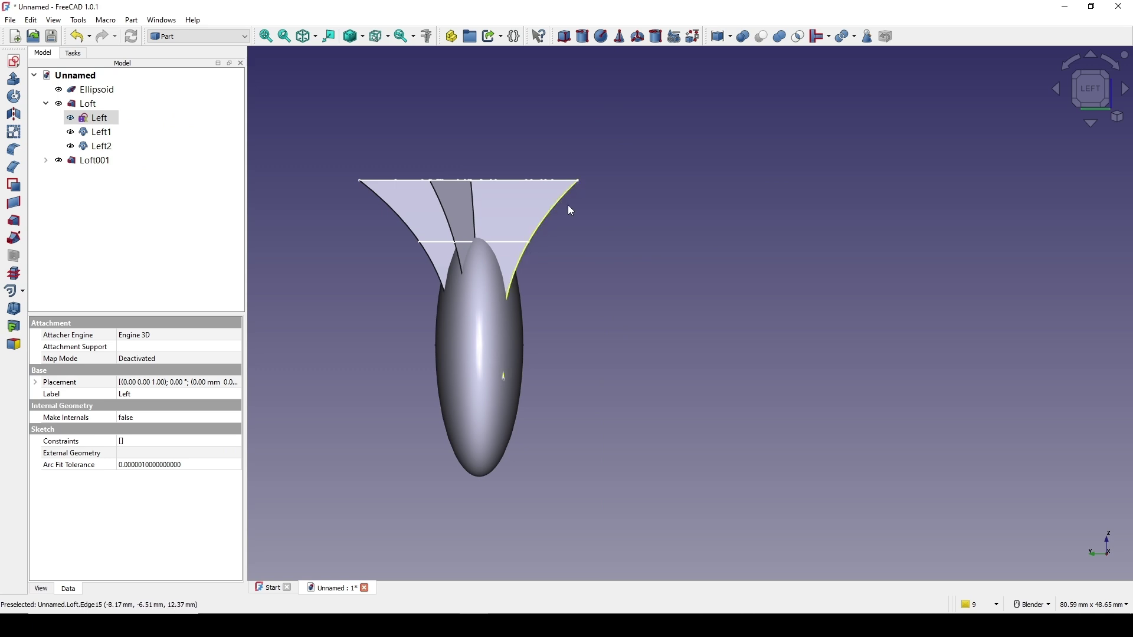
# - Transform the Right1 clone inside the right loft about 3 mm in the negative X direction, to X 1.40 mm
pyautogui.moveTo(575, 183)
pyautogui.mouseDown(button='middle')
pyautogui.moveTo(624, 358)
pyautogui.moveTo(377, 354)
pyautogui.mouseUp(button='middle')
pyautogui.click(378, 353)
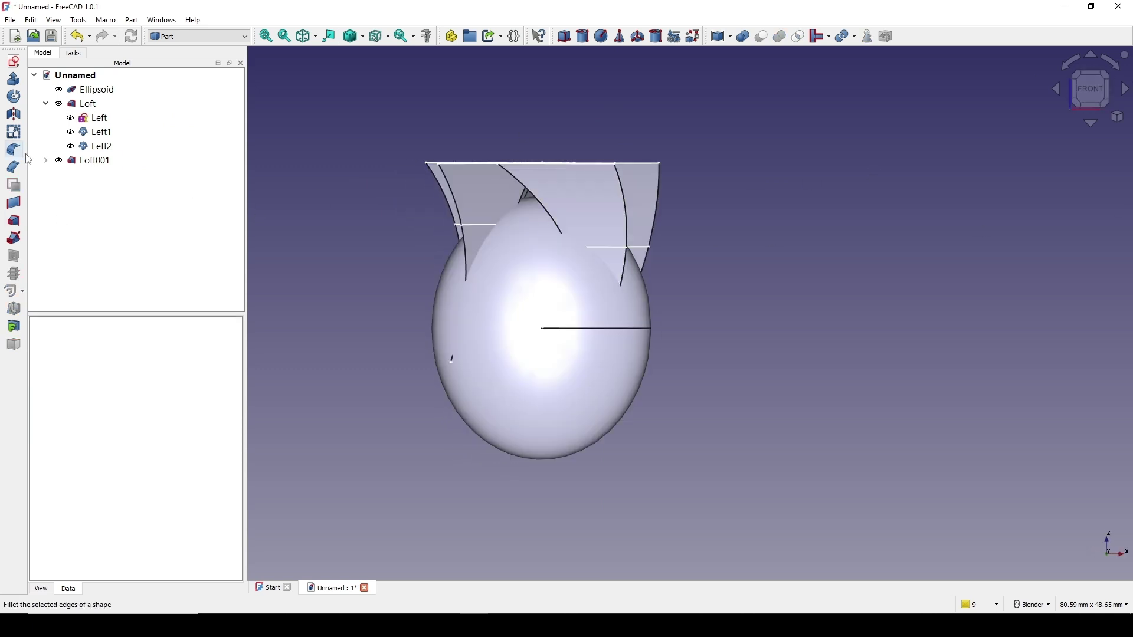
pyautogui.click(45, 160)
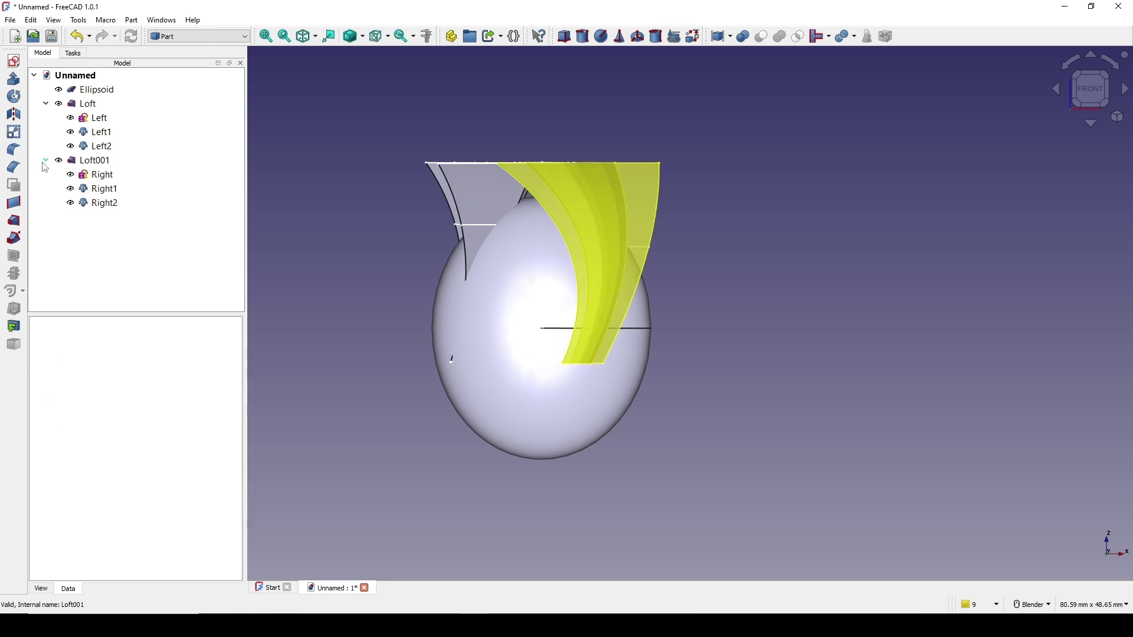
pyautogui.click(108, 190)
pyautogui.rightClick(110, 192)
pyautogui.click(142, 197)
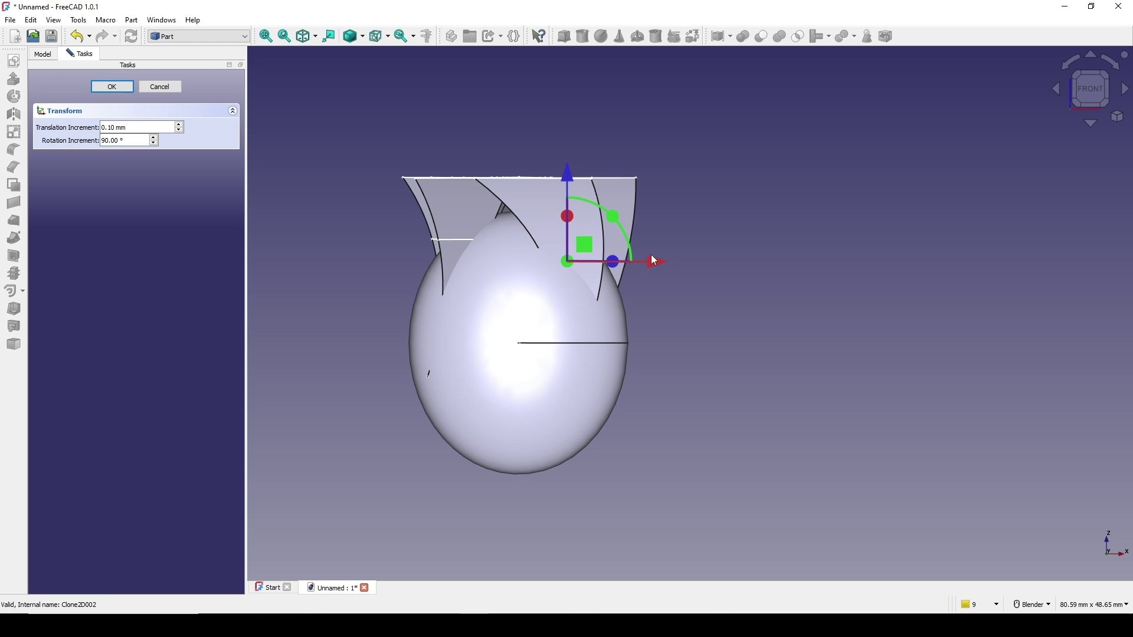
pyautogui.moveTo(656, 260); pyautogui.dragTo(625, 267)
pyautogui.click(112, 87)
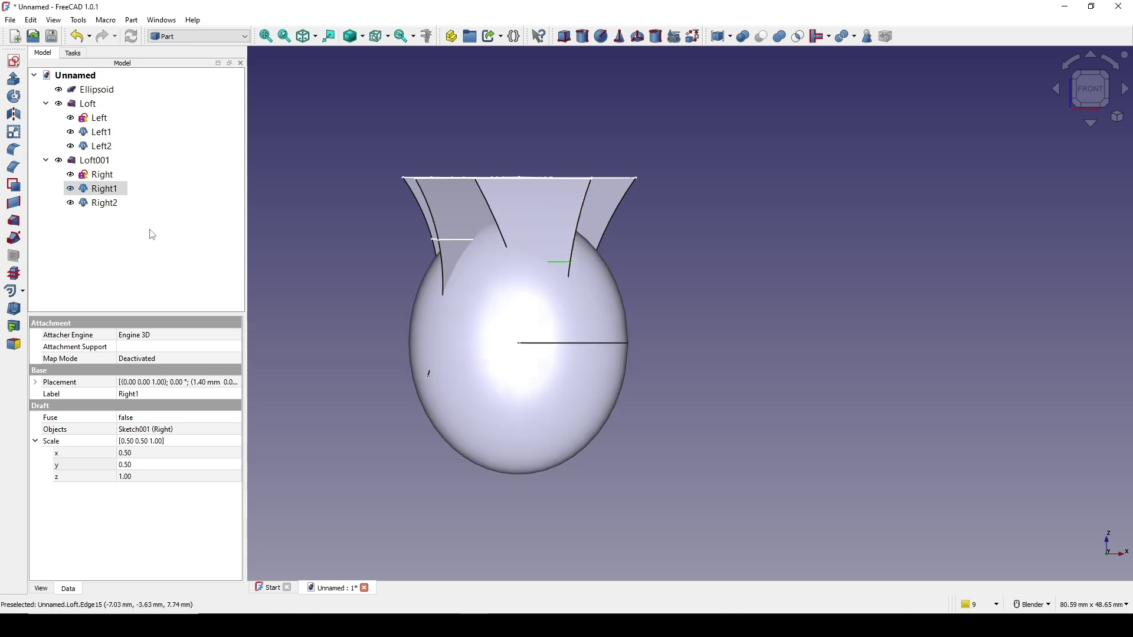
# - Transform the Right2 clone inside the right loft 2.5 mm in the positive X direction, to X 5.40 mm
pyautogui.rightClick(104, 204)
pyautogui.click(136, 212)
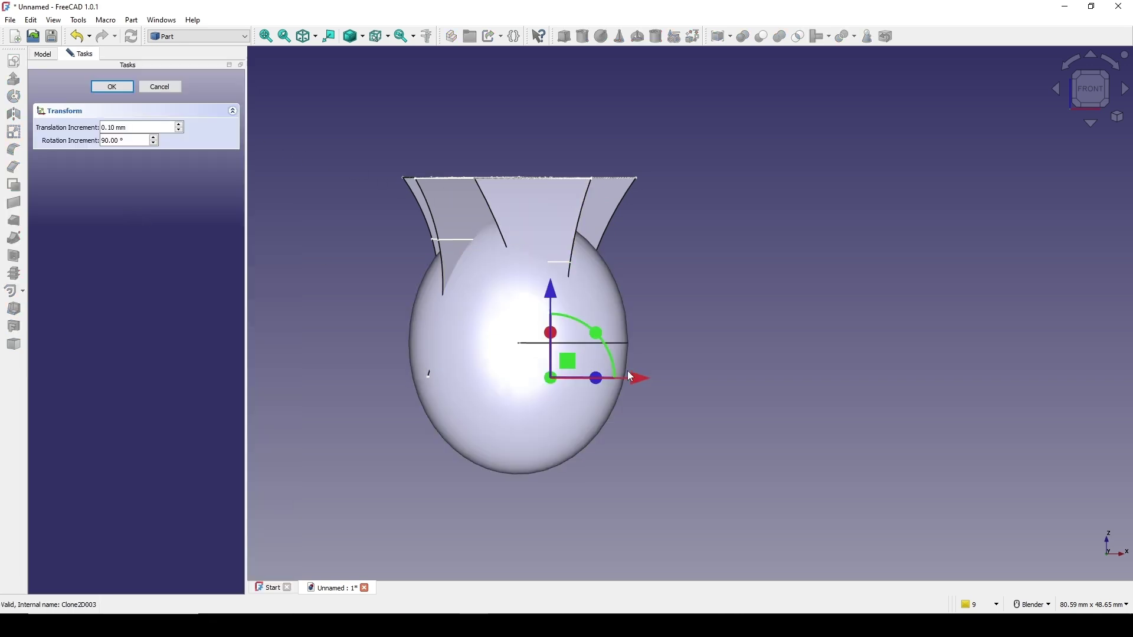
pyautogui.moveTo(638, 384); pyautogui.dragTo(667, 386)
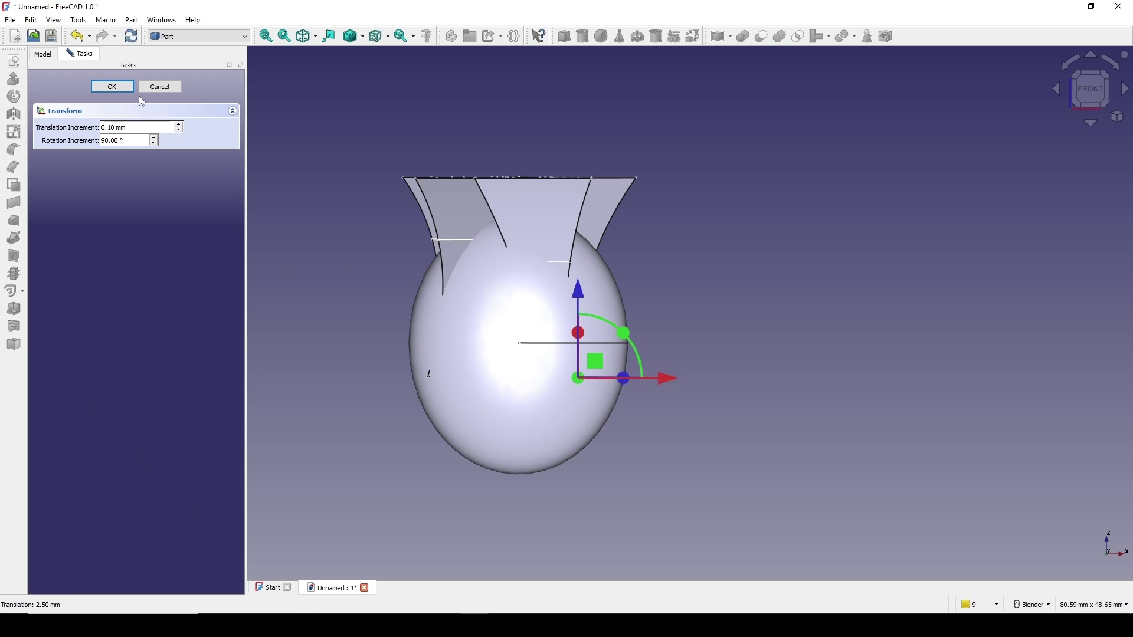
pyautogui.click(124, 88)
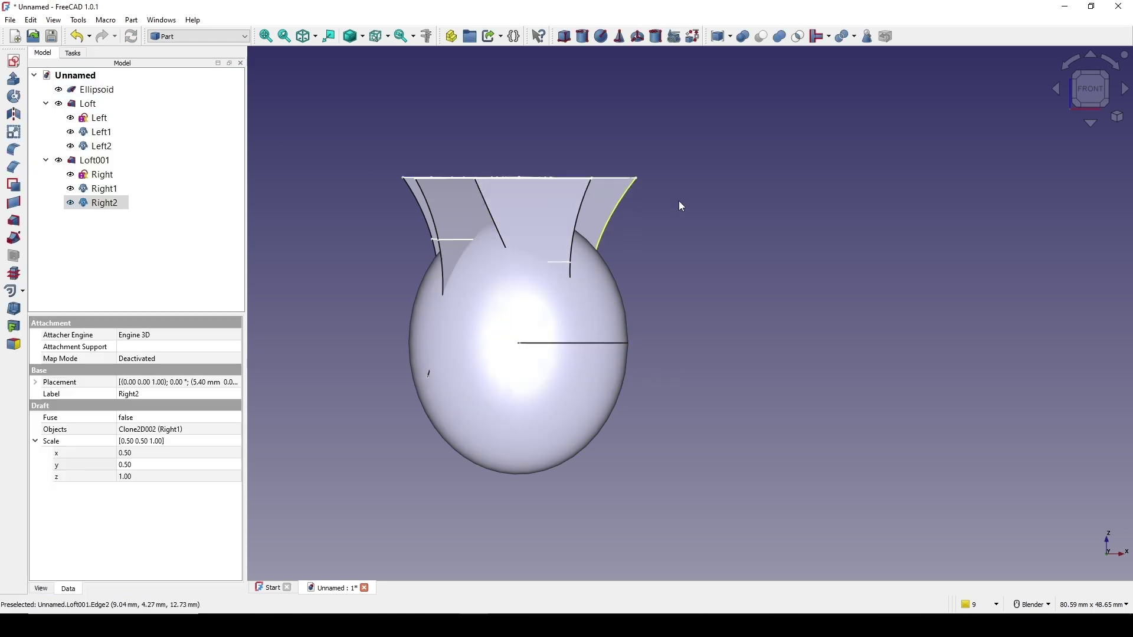
# - Hide the left loft so the side profile of the right loft can be judged from the right view
pyautogui.moveTo(714, 215); pyautogui.dragTo(664, 248, button='middle')
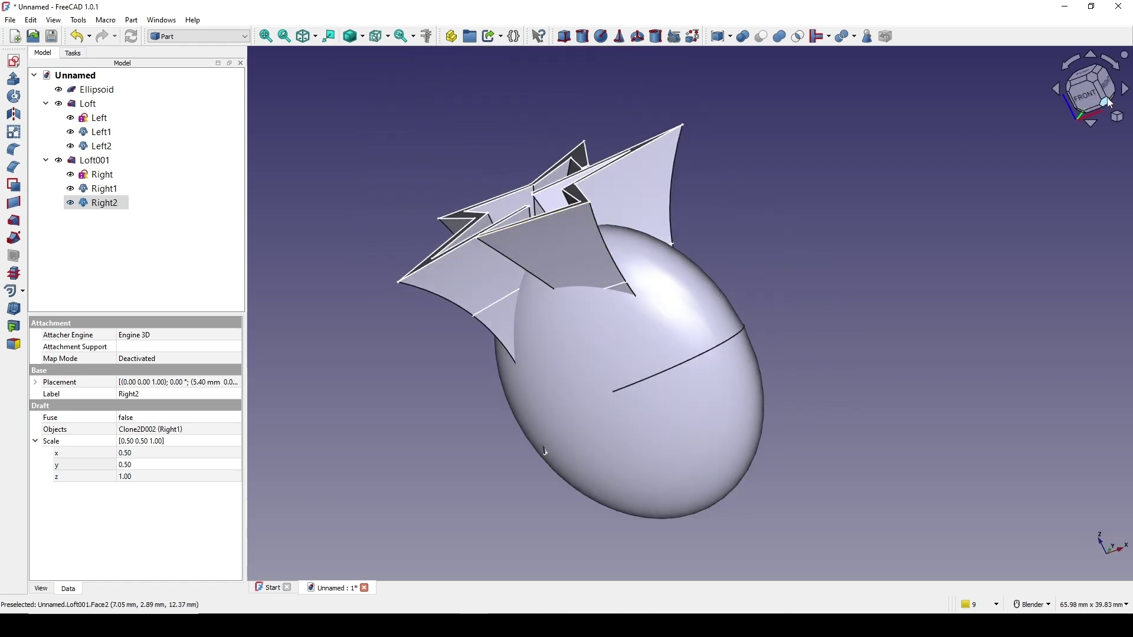
pyautogui.click(1106, 102)
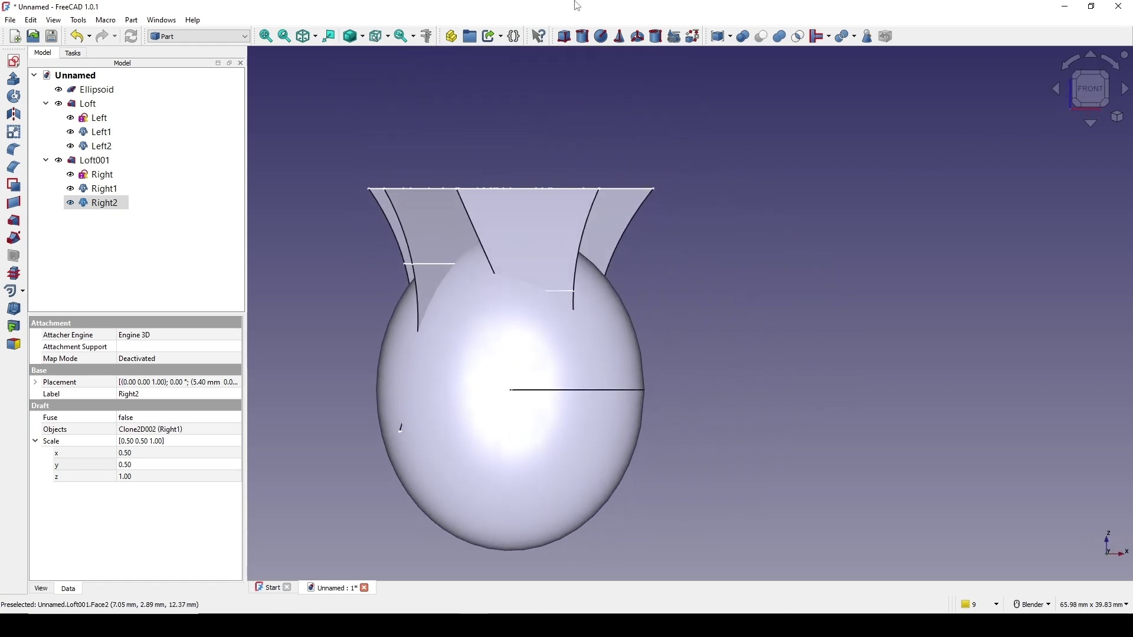
pyautogui.moveTo(664, 290); pyautogui.dragTo(1042, 178, button='middle')
pyautogui.press('3')
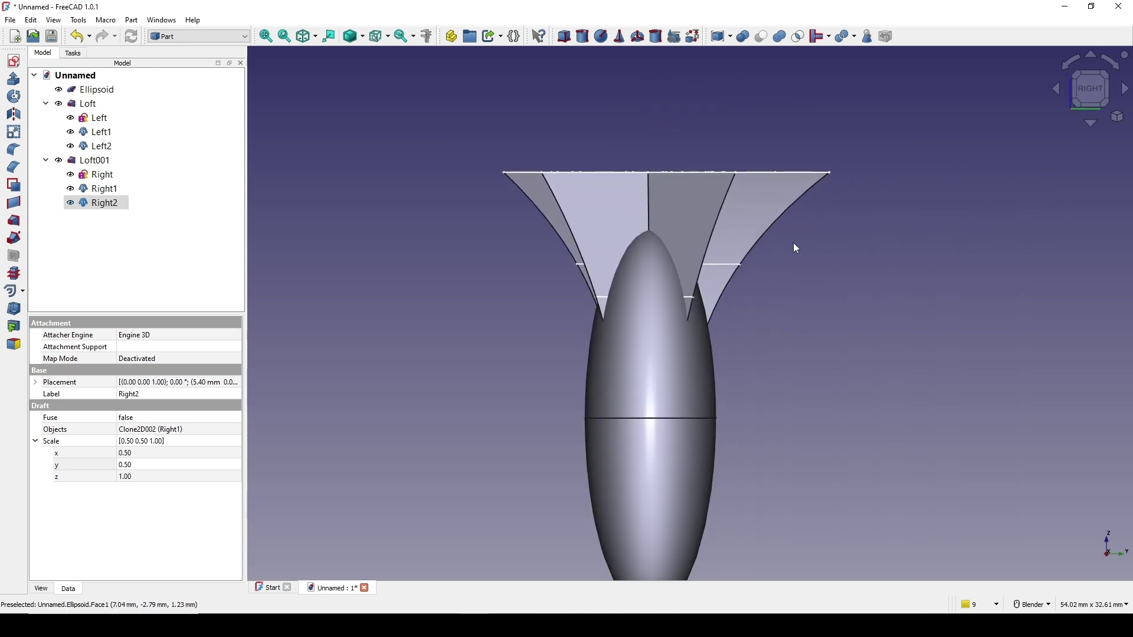
pyautogui.click(94, 106)
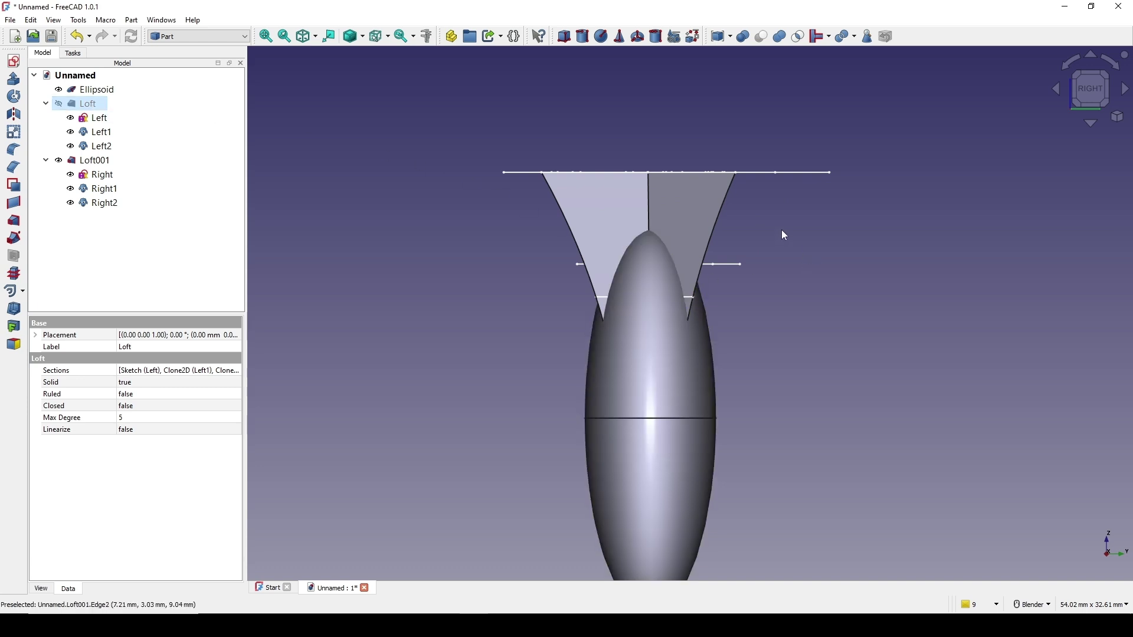
pyautogui.scroll(1, 767, 227)
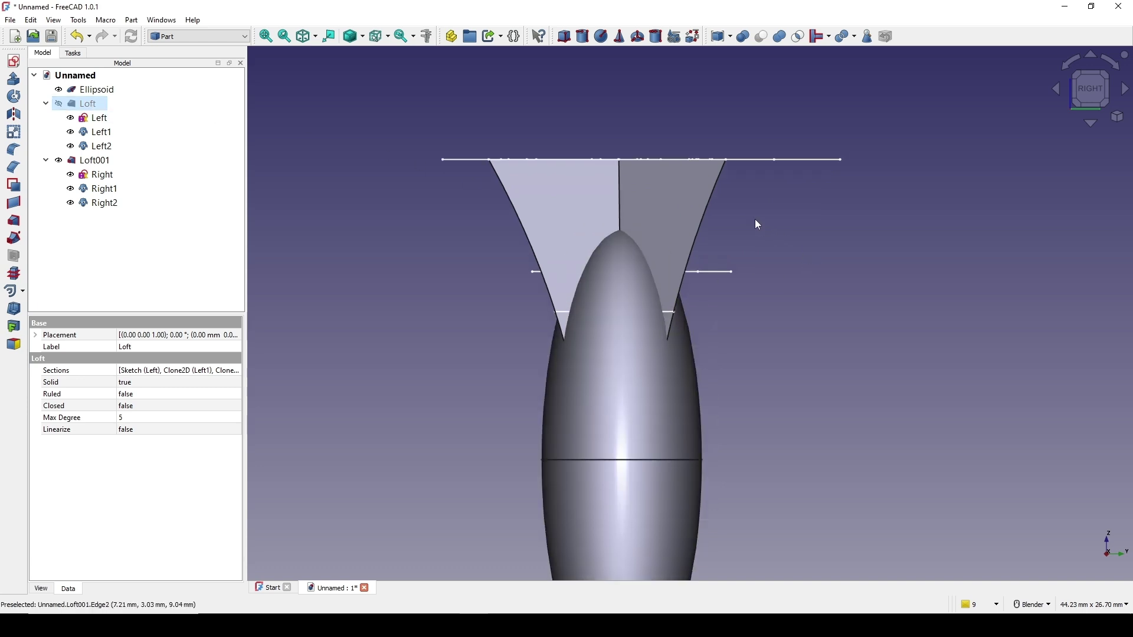
# - Edit the Right sketch, moving the outer and inner tips of its upper star point slightly farther in the positive Y direction
pyautogui.click(718, 199)
pyautogui.click(104, 176)
pyautogui.doubleClick(104, 179)
pyautogui.moveTo(665, 264); pyautogui.dragTo(648, 252)
pyautogui.moveTo(587, 305); pyautogui.dragTo(584, 296)
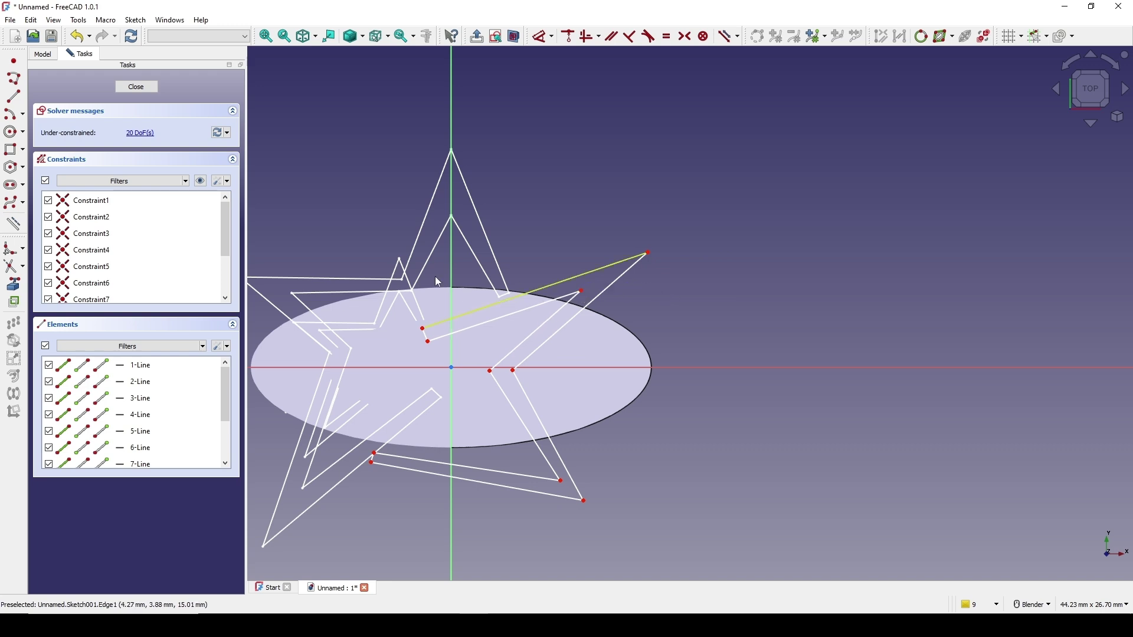
# - Move the two corners at the open end of the Right sketch's lower band farther in the negative Y direction, clear of the left star band
pyautogui.scroll(3, 498, 438)
pyautogui.keyDown('shift'); pyautogui.moveTo(425, 419); pyautogui.dragTo(629, 292, button='middle'); pyautogui.keyUp('shift')
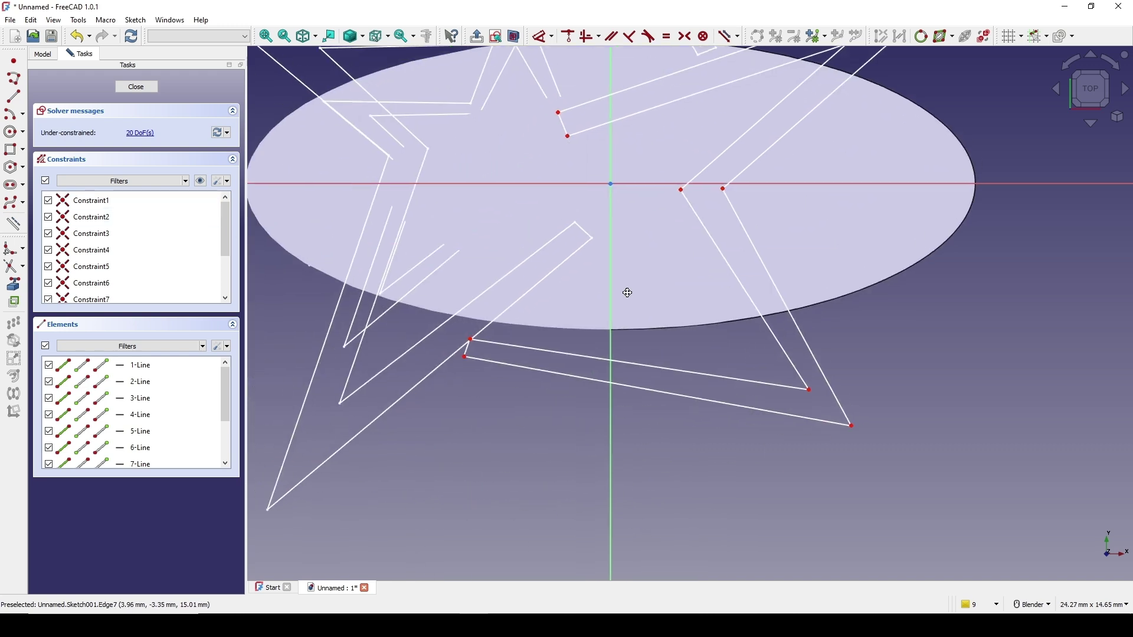
pyautogui.scroll(4, 451, 348)
pyautogui.moveTo(512, 324); pyautogui.dragTo(502, 372)
pyautogui.moveTo(512, 331)
pyautogui.mouseDown()
pyautogui.moveTo(529, 338)
pyautogui.moveTo(510, 382)
pyautogui.mouseUp()
pyautogui.moveTo(528, 340); pyautogui.dragTo(537, 342)
pyautogui.moveTo(510, 382); pyautogui.dragTo(512, 396)
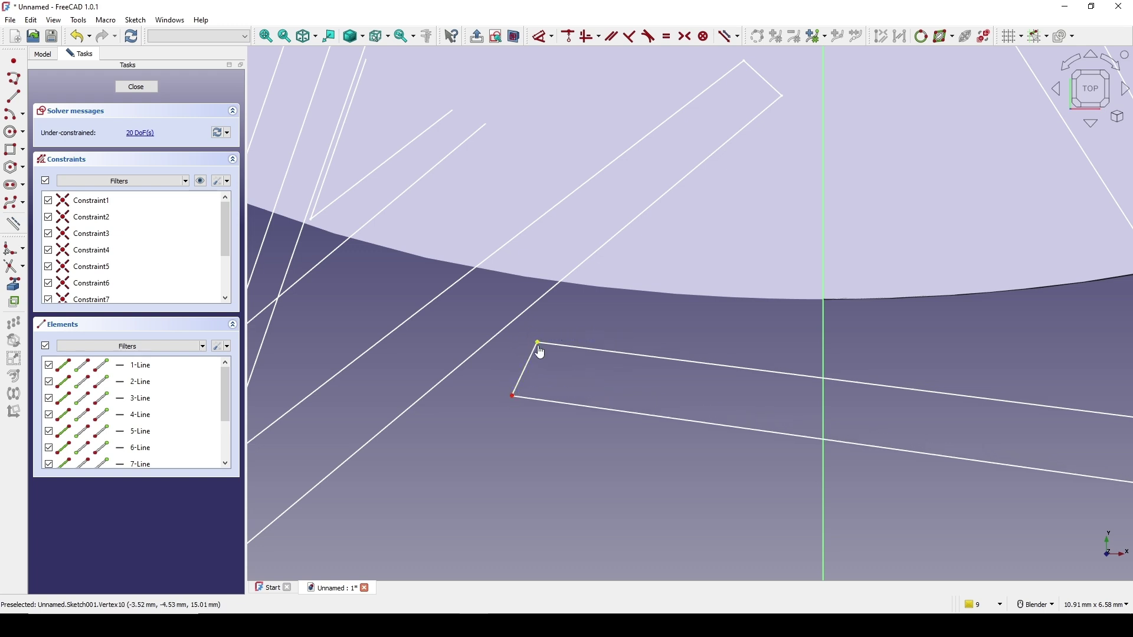
pyautogui.moveTo(537, 344); pyautogui.dragTo(542, 349)
# - Nudge the outer corner at the open end of the Right sketch's upper band slightly outward and finish editing the sketch
pyautogui.scroll(-5, 547, 348)
pyautogui.keyDown('shift'); pyautogui.moveTo(696, 315); pyautogui.dragTo(606, 391, button='middle'); pyautogui.keyUp('shift')
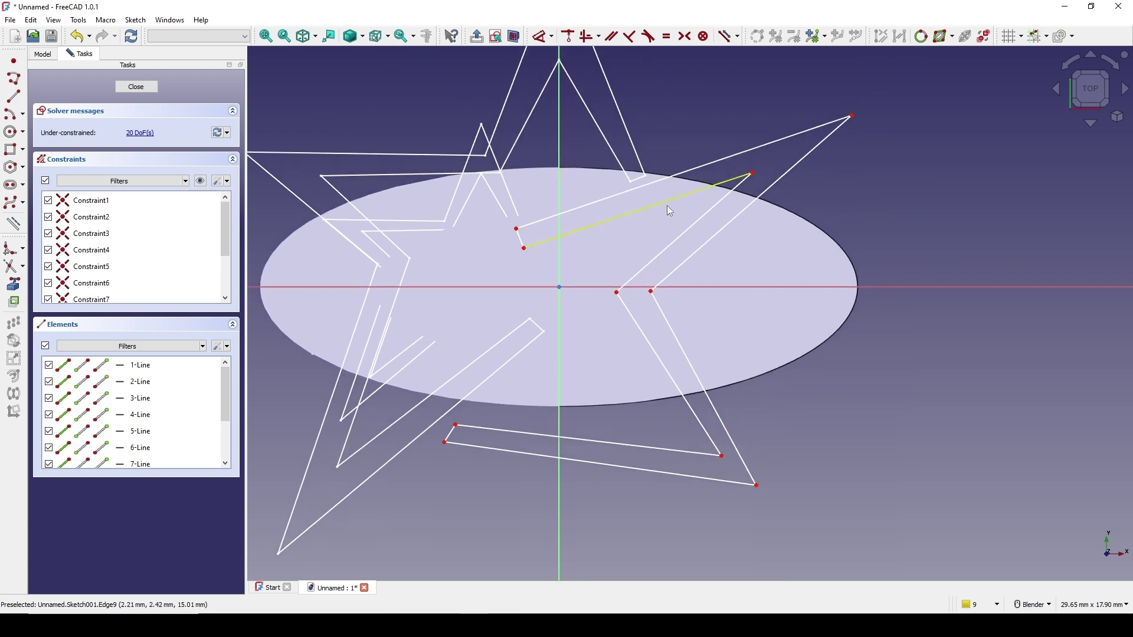
pyautogui.keyDown('shift'); pyautogui.moveTo(664, 183); pyautogui.dragTo(617, 233, button='middle'); pyautogui.keyUp('shift')
pyautogui.scroll(2, 614, 228)
pyautogui.moveTo(409, 335)
pyautogui.mouseDown()
pyautogui.moveTo(415, 344)
pyautogui.moveTo(405, 329)
pyautogui.mouseUp()
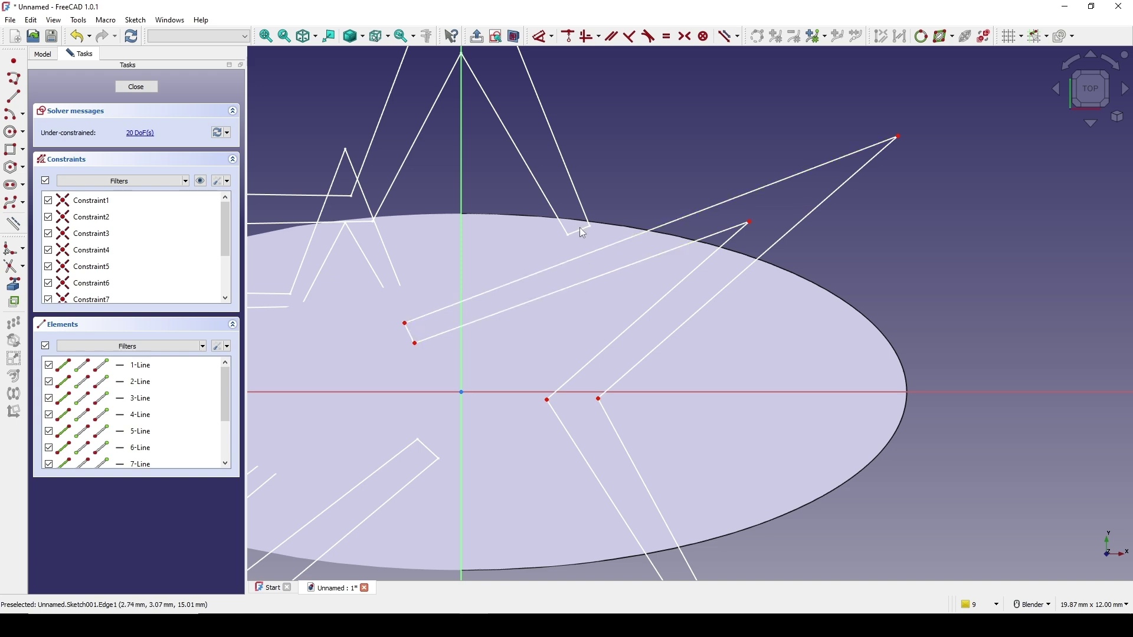
pyautogui.scroll(-4, 617, 230)
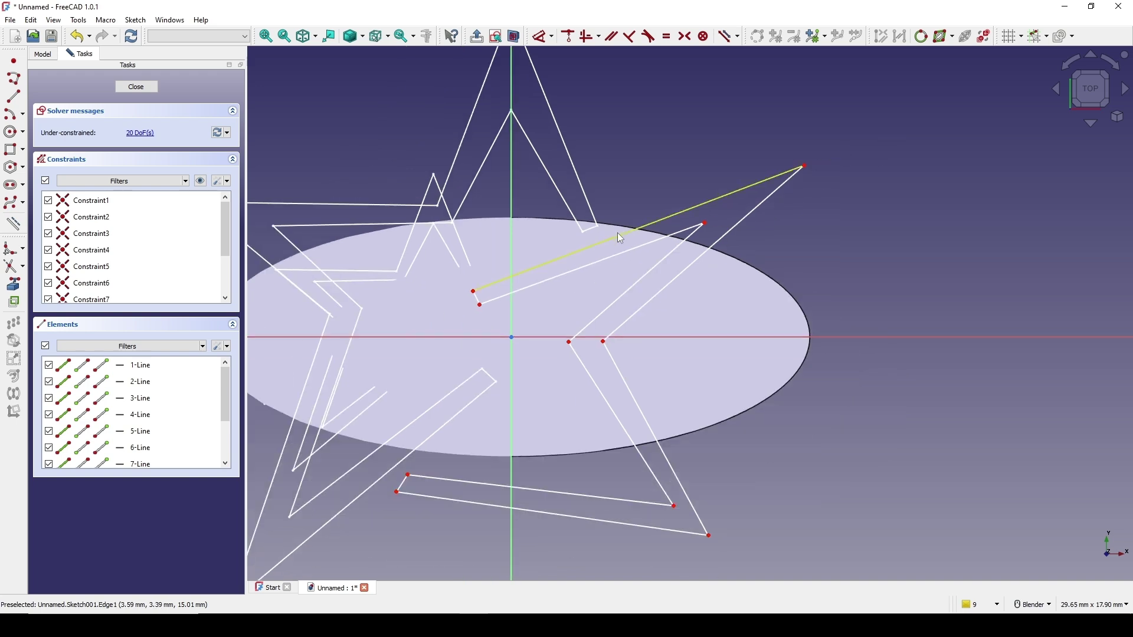
pyautogui.scroll(1, 608, 263)
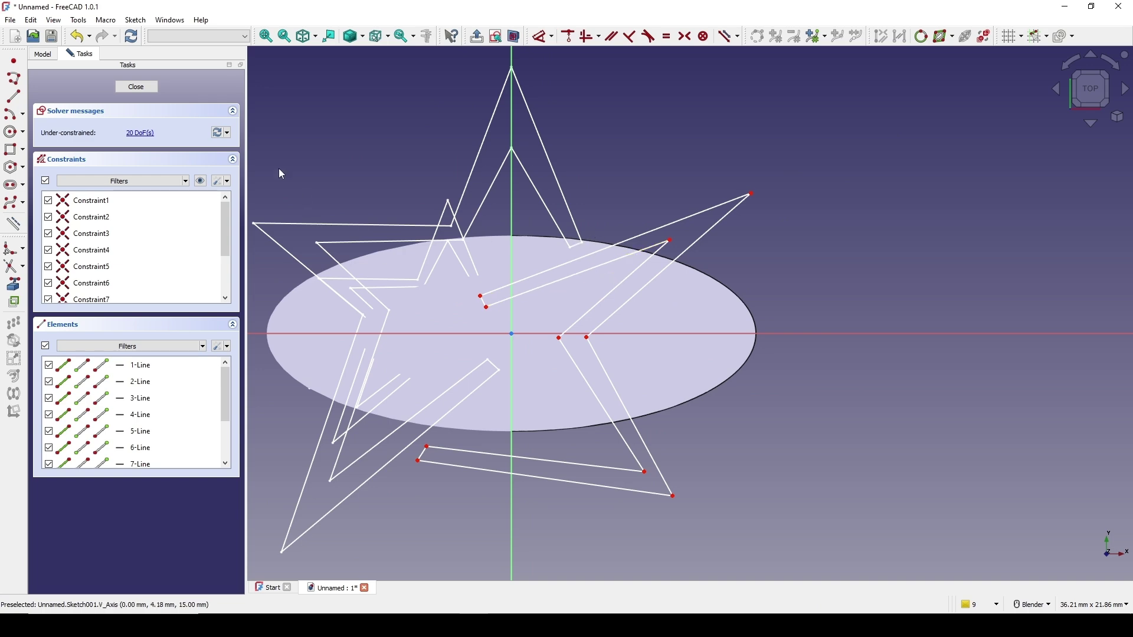
pyautogui.click(138, 88)
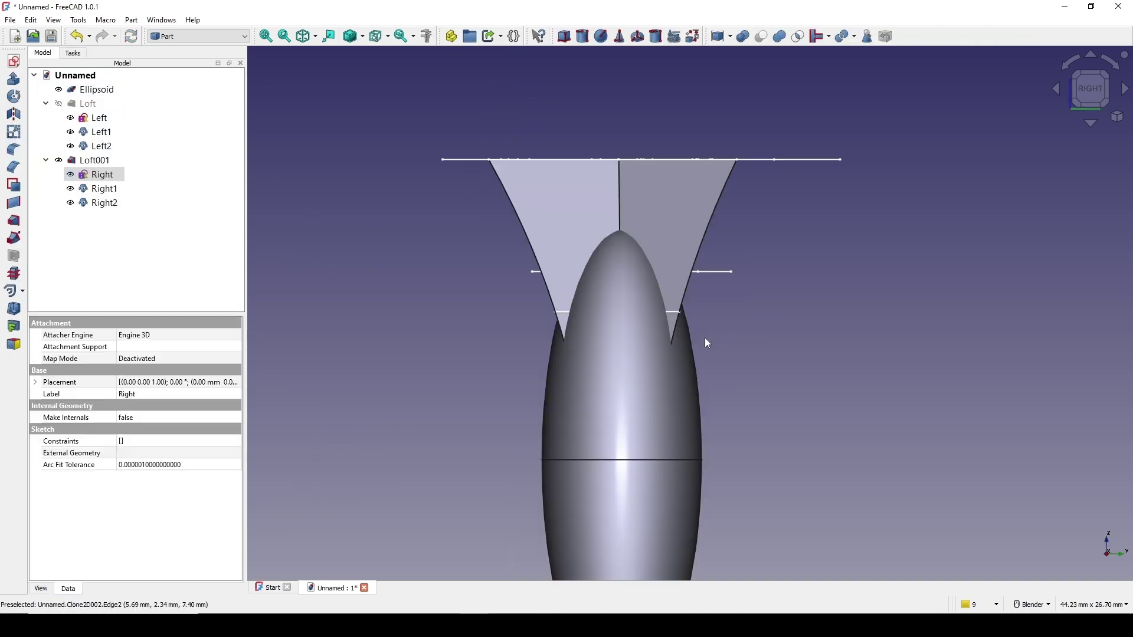
# - Show the left loft again beside the right loft
pyautogui.moveTo(701, 341); pyautogui.dragTo(602, 354, button='middle')
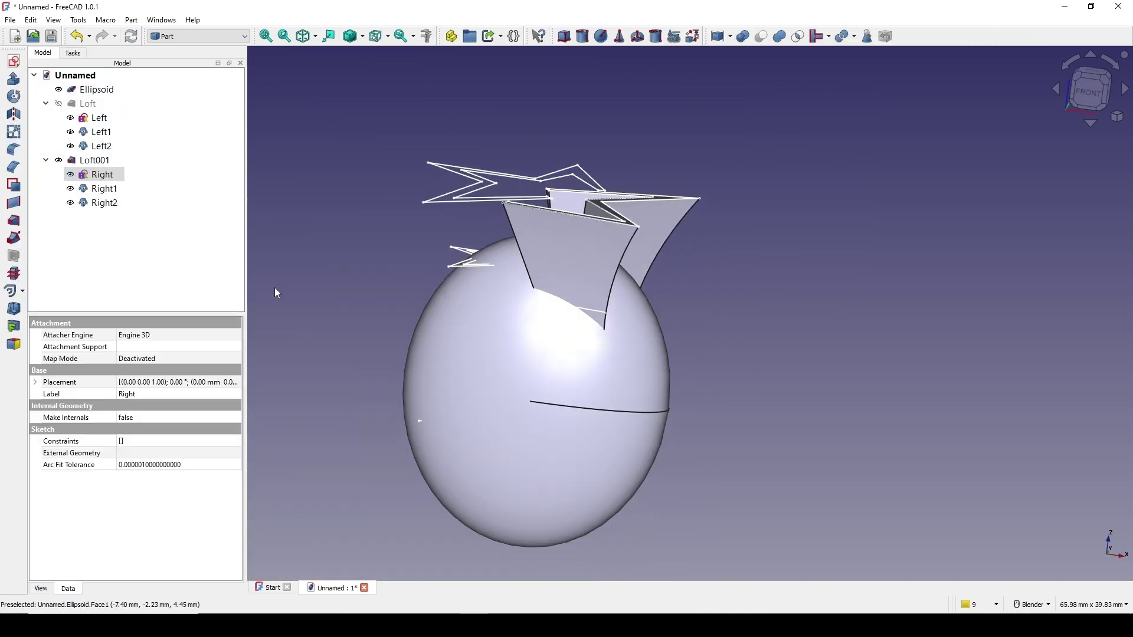
pyautogui.click(90, 104)
pyautogui.press('space')
pyautogui.moveTo(767, 244); pyautogui.dragTo(771, 274, button='middle')
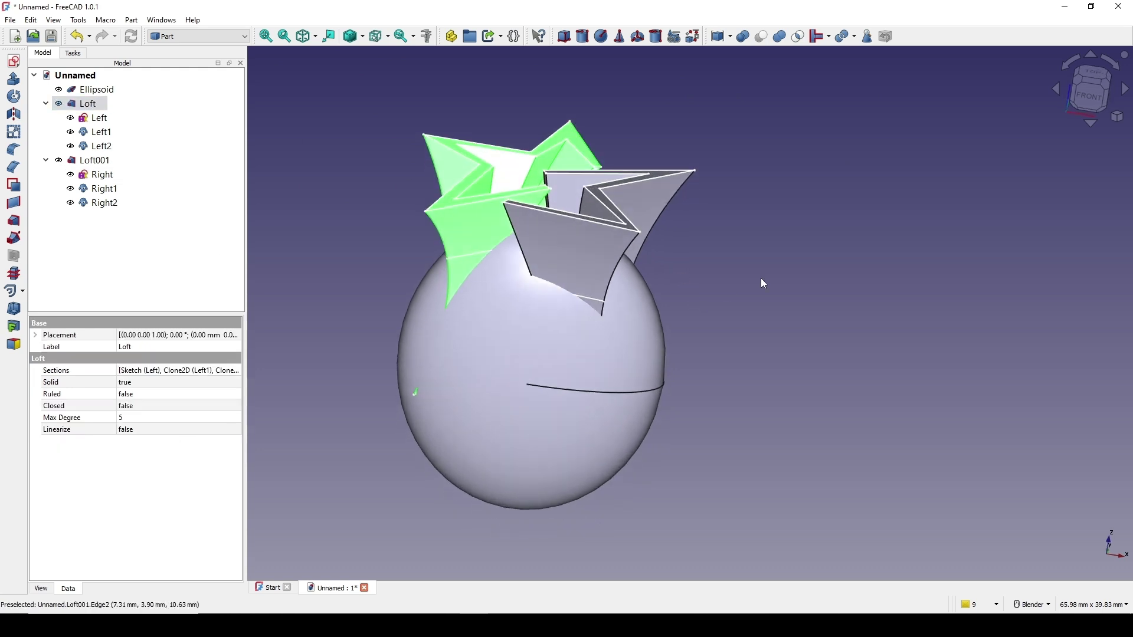
pyautogui.click(771, 277)
# - Hide all profiles inside both lofts: Left, Left1, Left2, Right, Right1 and Right2
pyautogui.moveTo(698, 303); pyautogui.dragTo(588, 199, button='middle')
pyautogui.click(95, 116)
pyautogui.keyDown('shift'); pyautogui.click(89, 145); pyautogui.keyUp('shift')
pyautogui.press('space')
pyautogui.click(95, 174)
pyautogui.keyDown('shift'); pyautogui.click(104, 203); pyautogui.keyUp('shift')
pyautogui.press('space')
# - Edit the Left sketch, moving the outer and inner tips of its side star point farther in the negative X direction
pyautogui.moveTo(795, 248); pyautogui.dragTo(764, 247, button='middle')
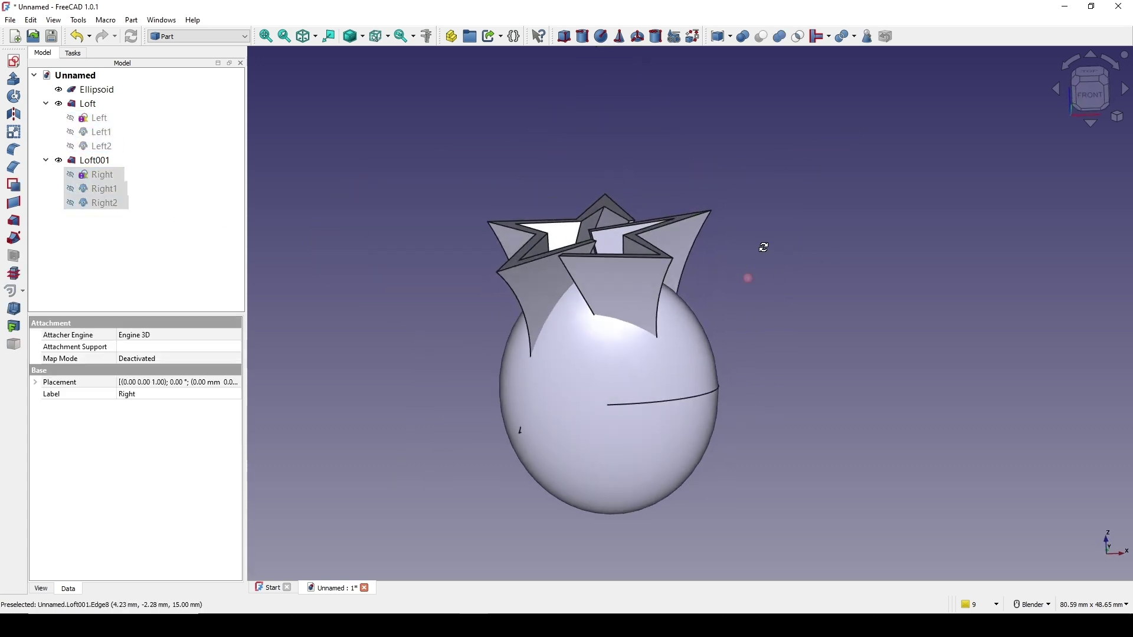
pyautogui.click(795, 250)
pyautogui.moveTo(602, 276); pyautogui.dragTo(697, 307, button='middle')
pyautogui.press('2')
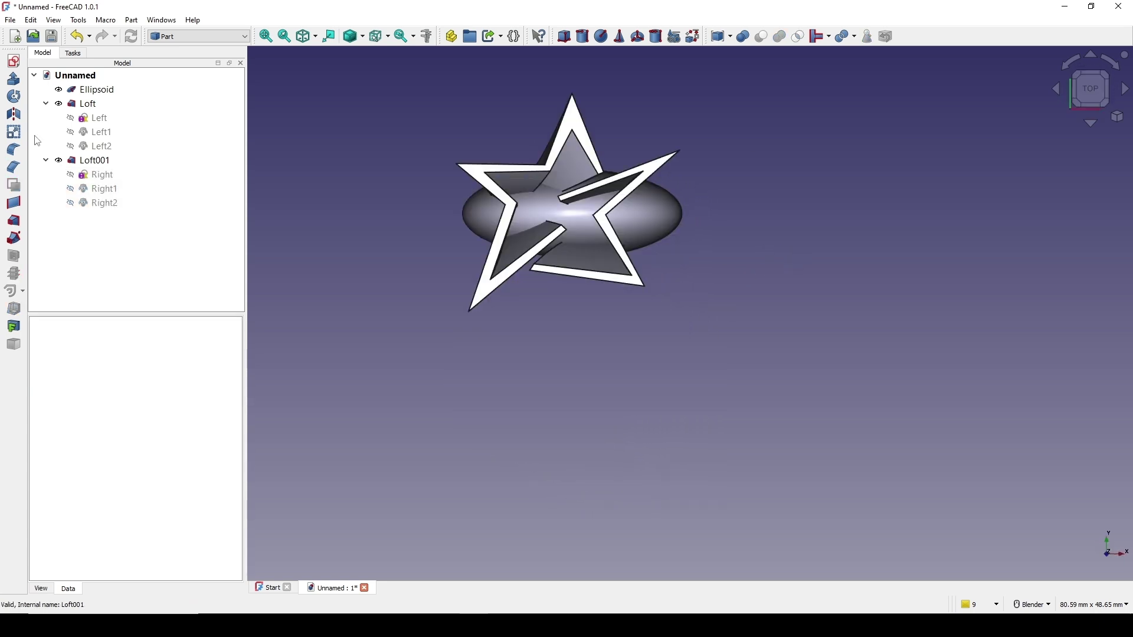
pyautogui.click(93, 121)
pyautogui.doubleClick(91, 123)
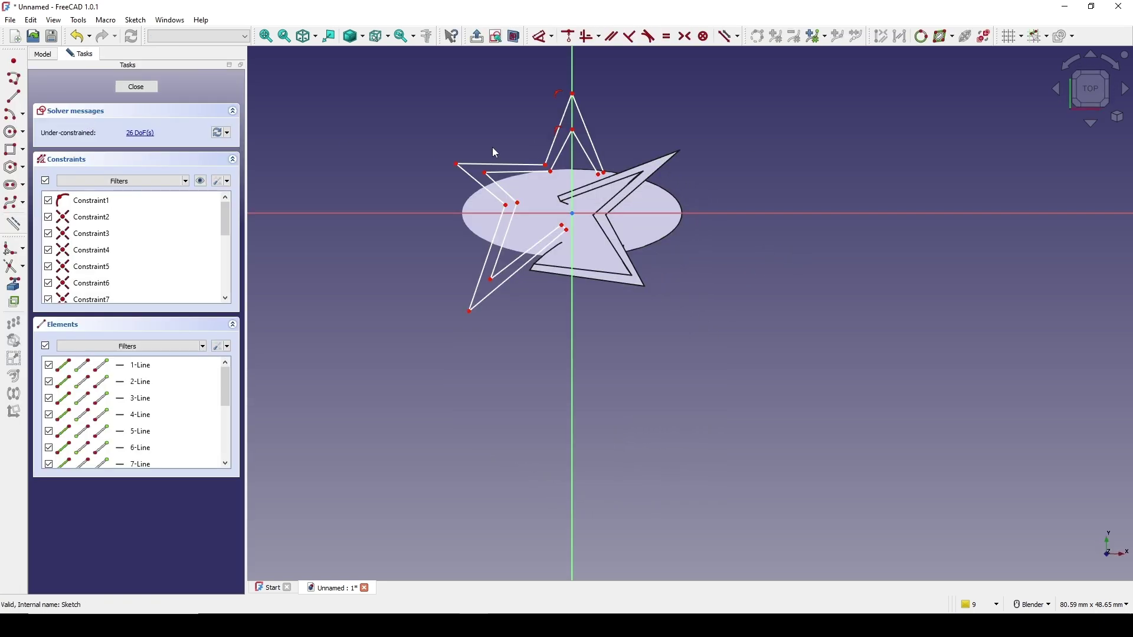
pyautogui.moveTo(448, 168)
pyautogui.mouseDown()
pyautogui.moveTo(427, 164)
pyautogui.moveTo(470, 181)
pyautogui.moveTo(459, 181)
pyautogui.mouseUp()
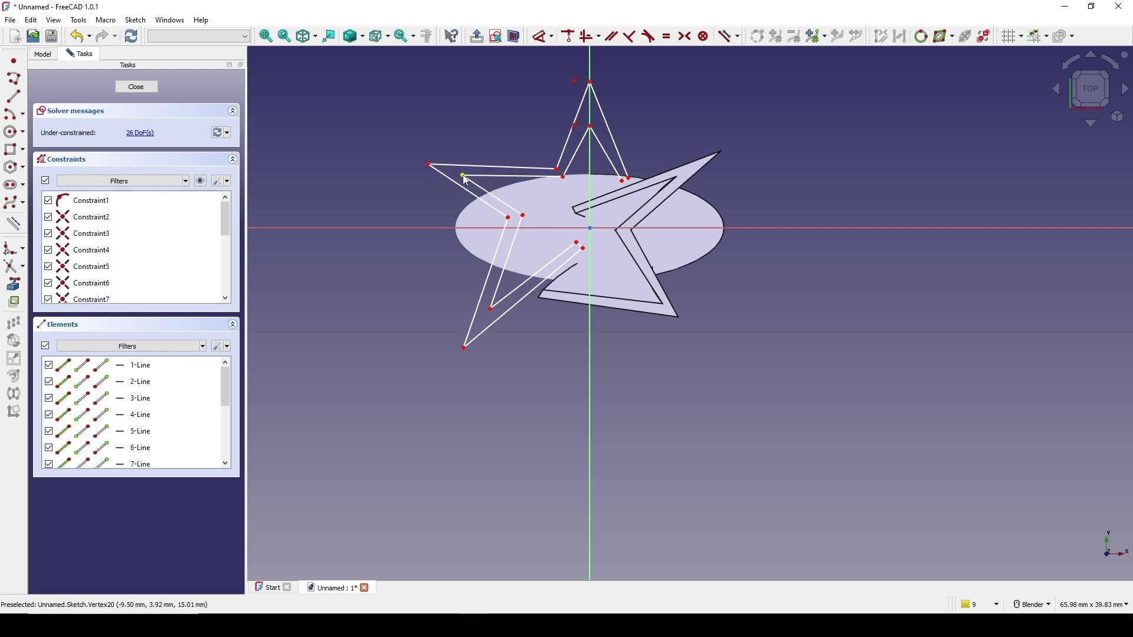
pyautogui.click(135, 88)
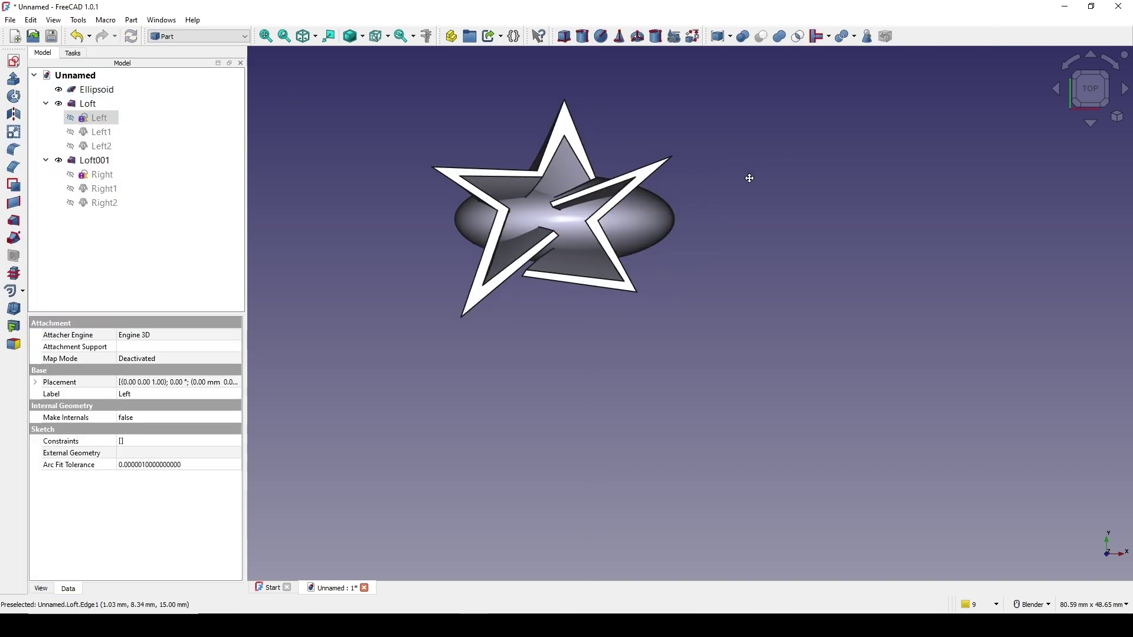
# - Fuse the left and right lofts into a single object with a Boolean union
pyautogui.click(798, 172)
pyautogui.scroll(2, 798, 172)
pyautogui.moveTo(735, 166); pyautogui.dragTo(690, 202, button='middle')
pyautogui.scroll(3, 465, 342)
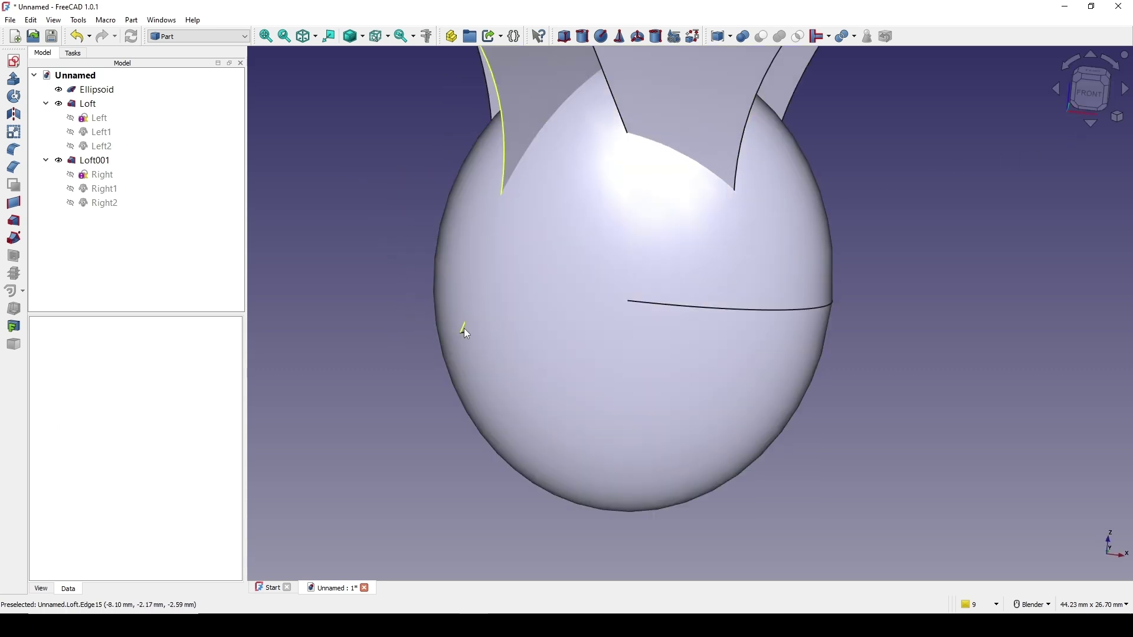
pyautogui.scroll(-4, 458, 331)
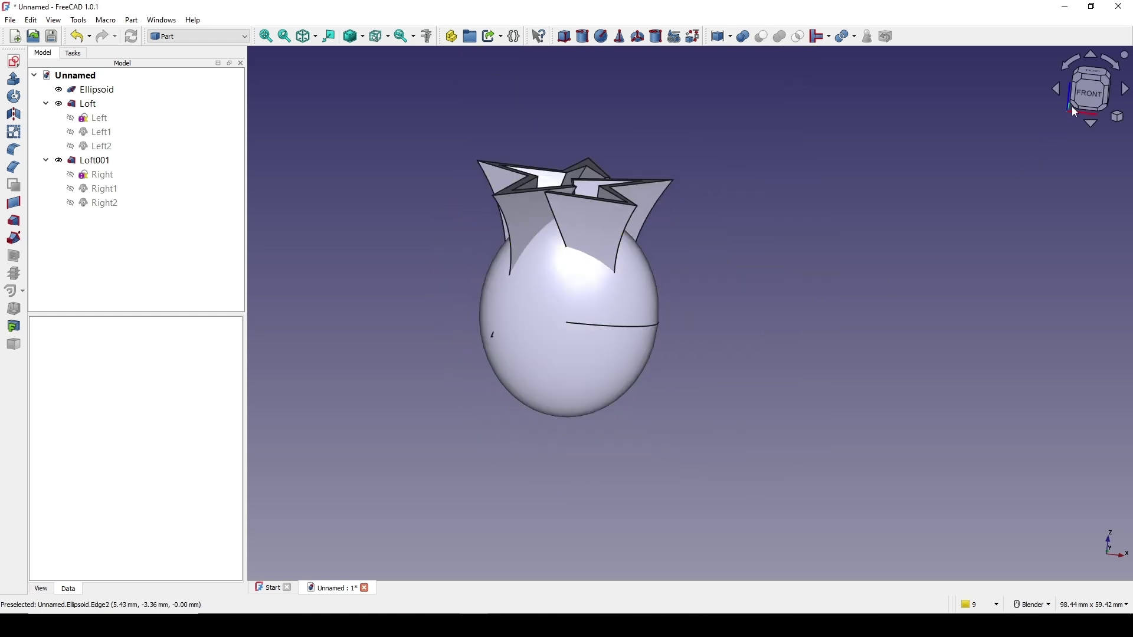
pyautogui.click(1088, 91)
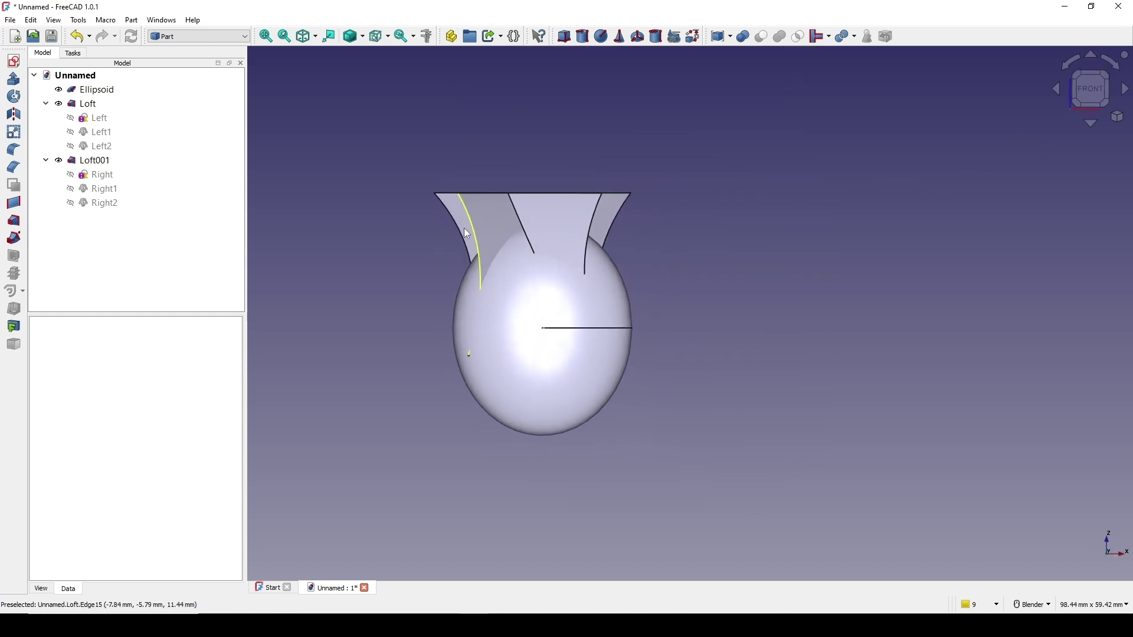
pyautogui.click(84, 107)
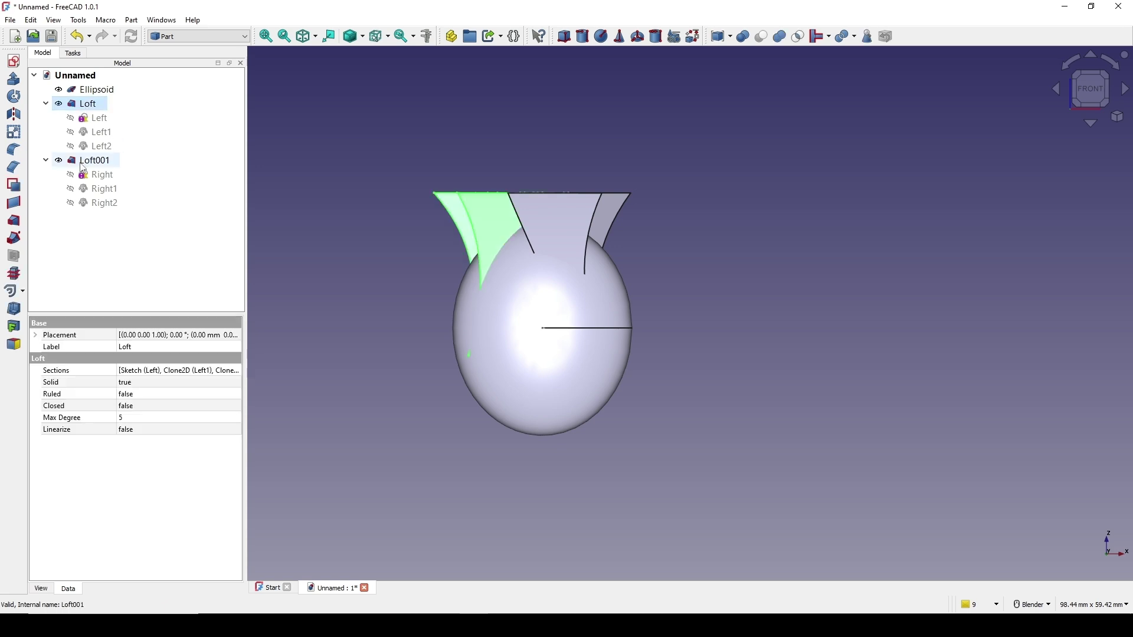
pyautogui.keyDown('ctrl'); pyautogui.click(89, 161); pyautogui.keyUp('ctrl')
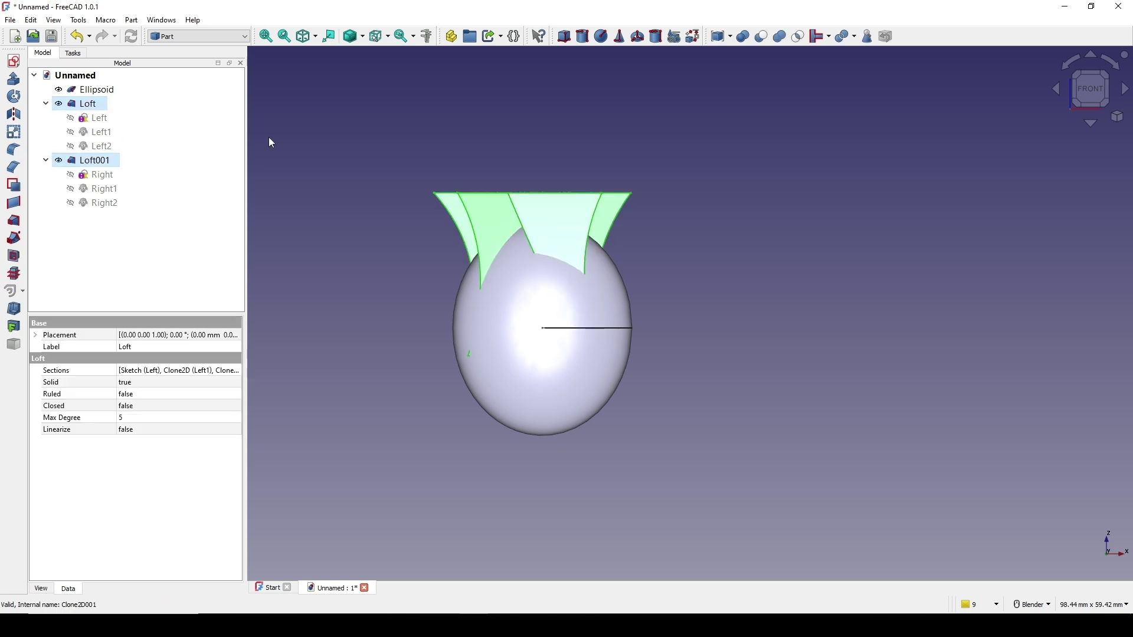
pyautogui.click(780, 40)
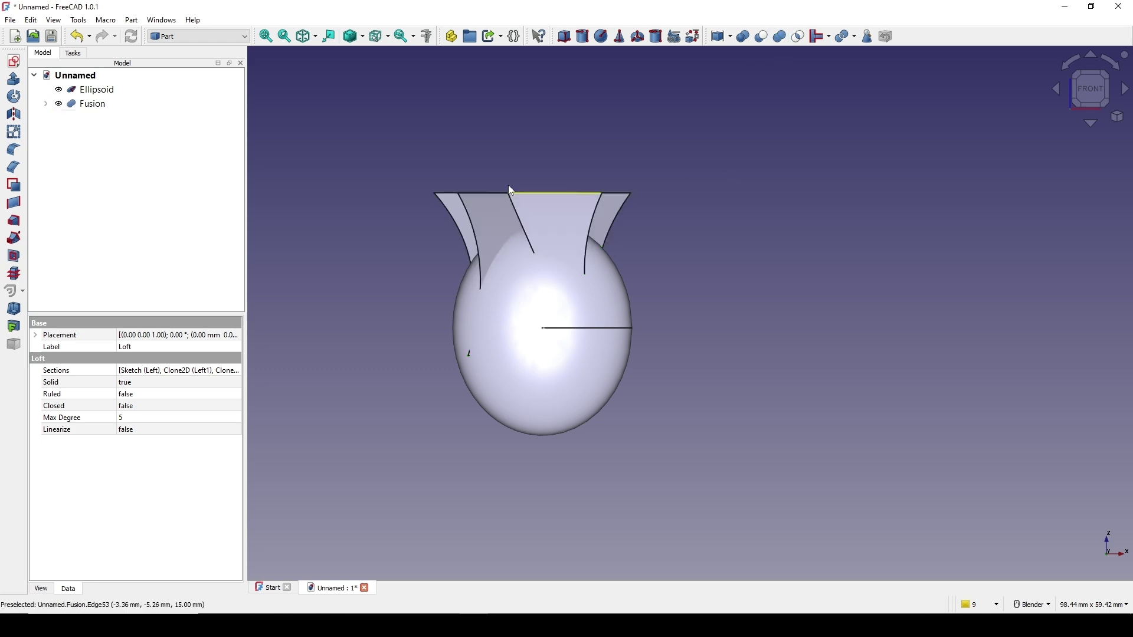
# - Create a sketch on the XZ plane and draw a rectangle enclosing the ellipsoid's lower half, with its upper edge slightly above the X axis
pyautogui.click(379, 123)
pyautogui.click(16, 65)
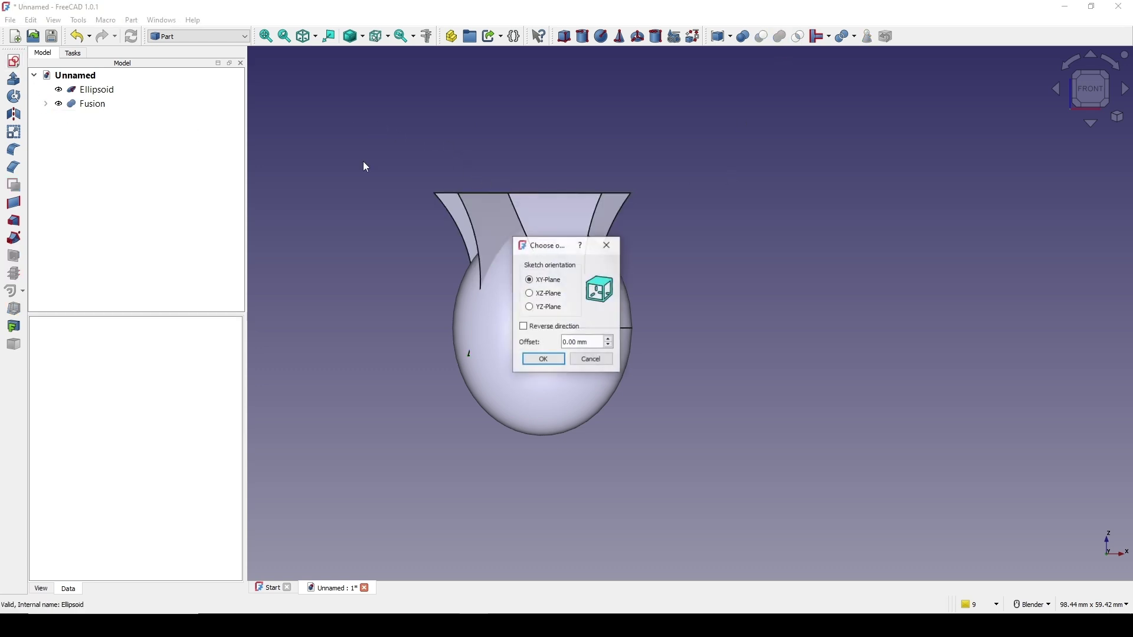
pyautogui.click(562, 365)
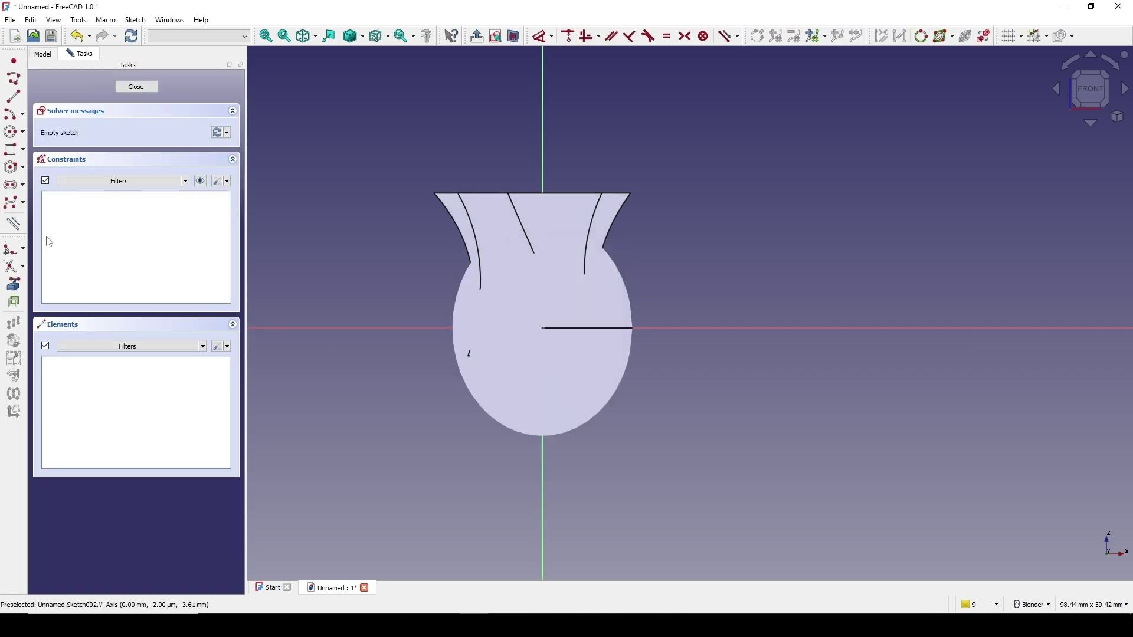
pyautogui.click(12, 151)
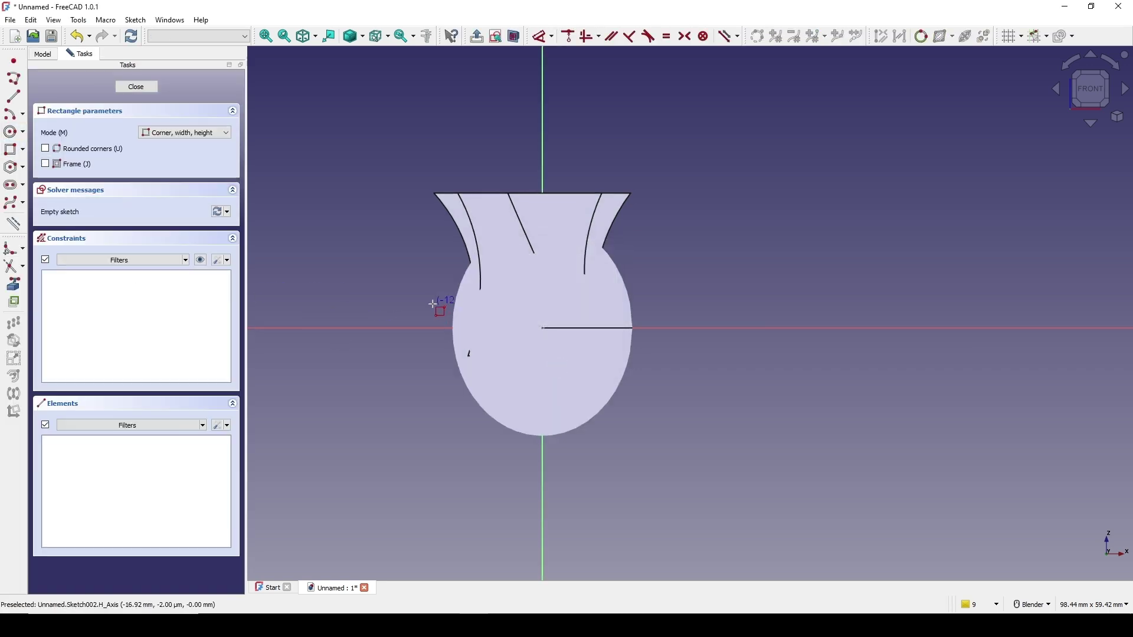
pyautogui.click(418, 313)
pyautogui.click(698, 445)
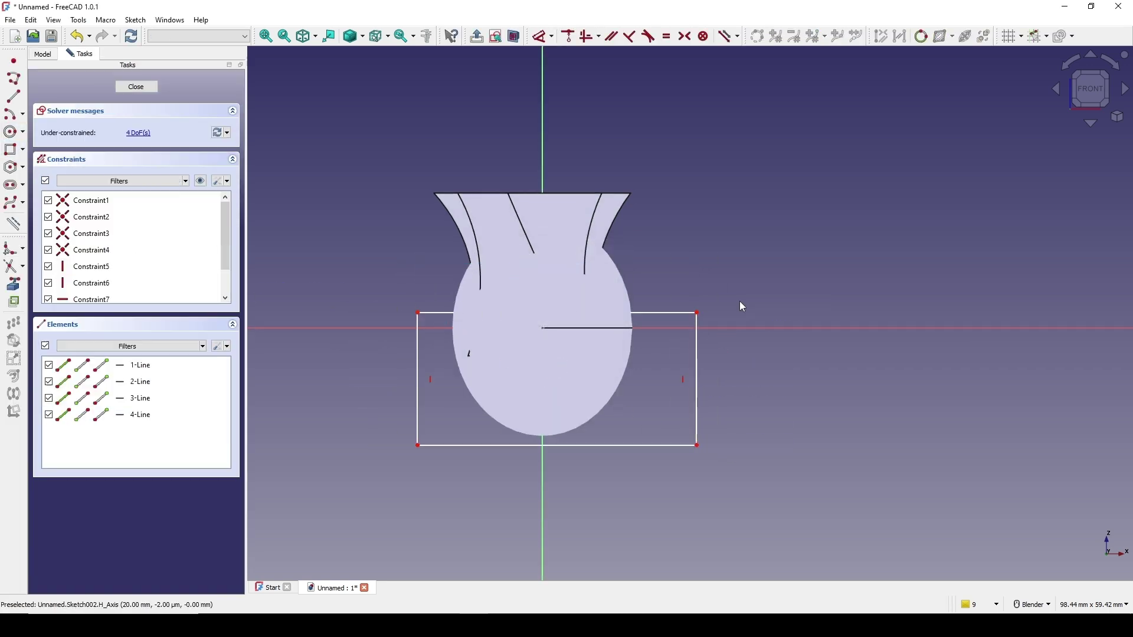
pyautogui.scroll(3, 498, 296)
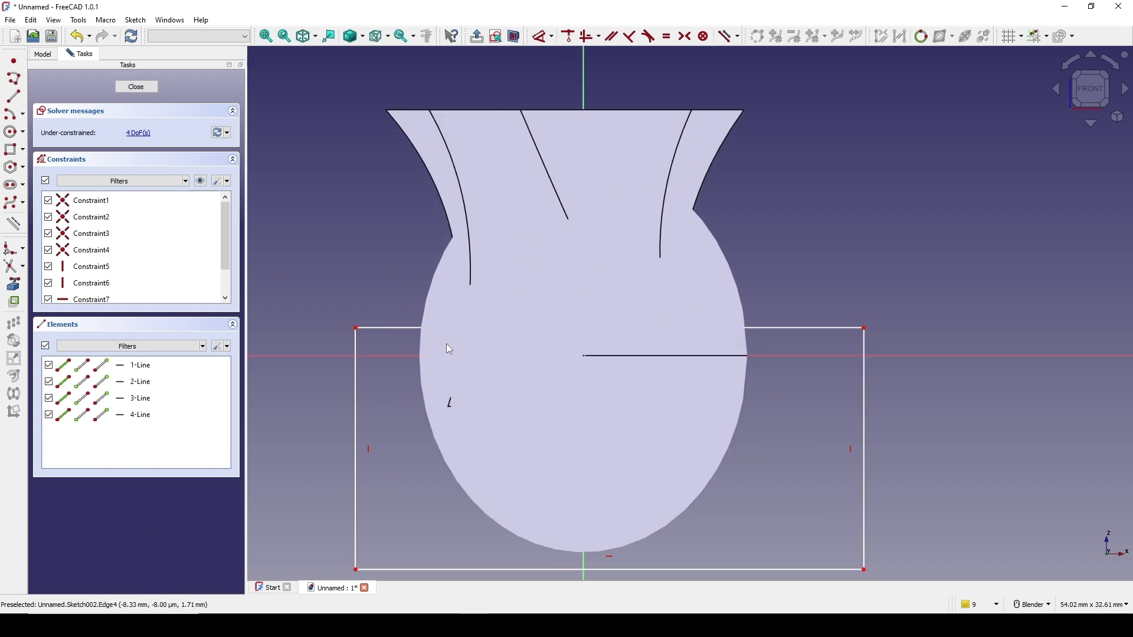
pyautogui.moveTo(427, 330); pyautogui.dragTo(426, 329)
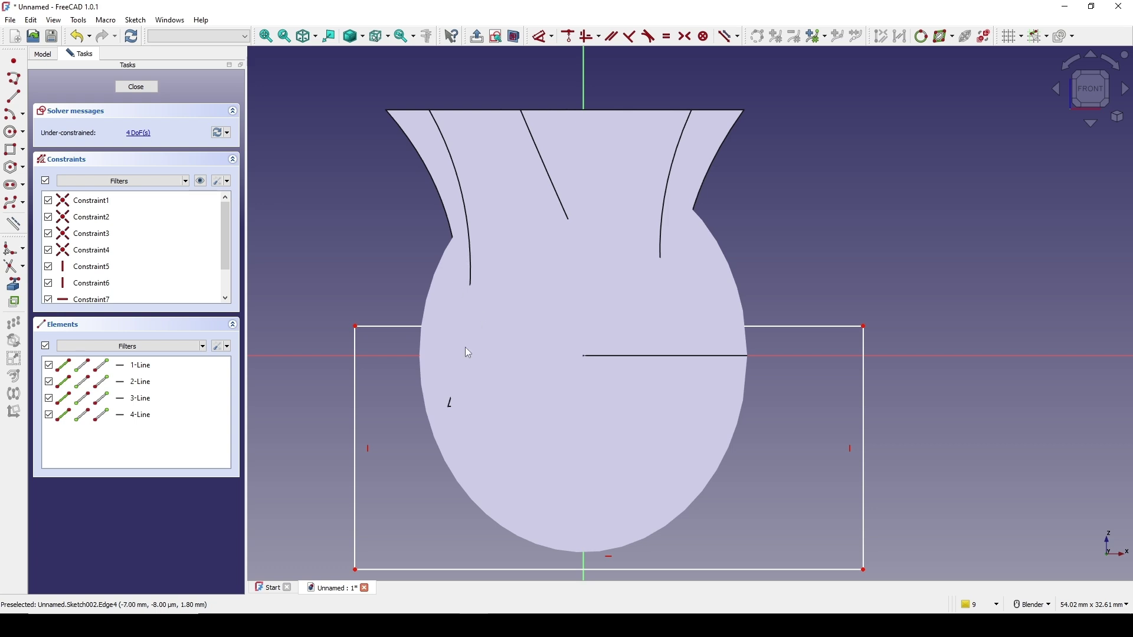
# - Finish the rectangle sketch and extrude it 50 mm into a solid block extending on both sides of the ellipsoid
pyautogui.click(156, 93)
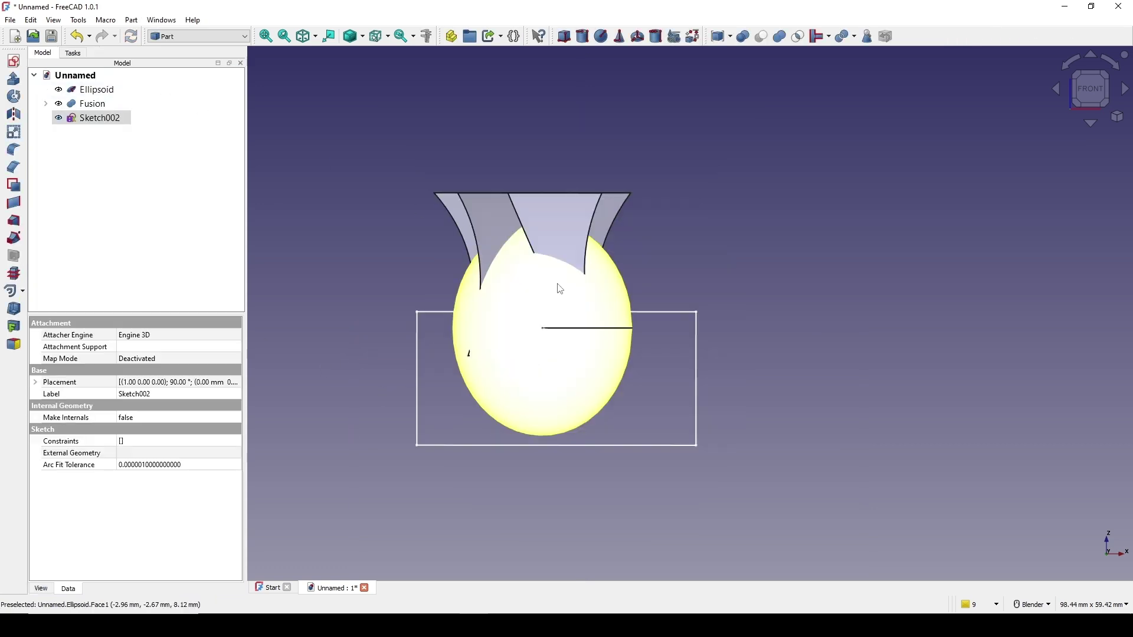
pyautogui.moveTo(607, 316); pyautogui.dragTo(652, 401, button='middle')
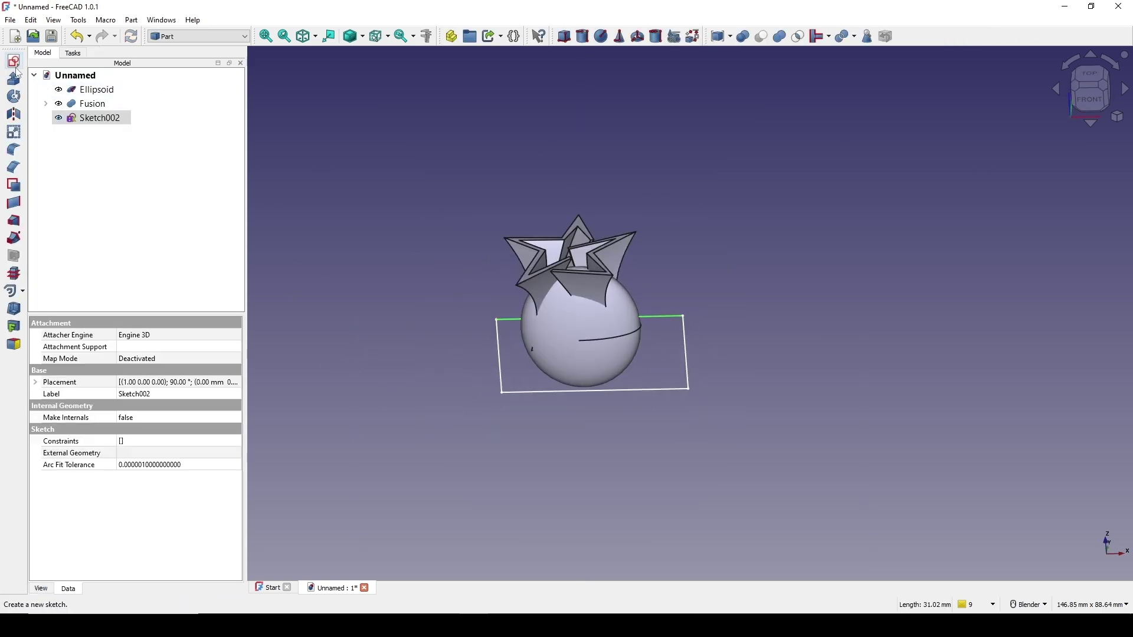
pyautogui.click(14, 77)
pyautogui.write('50')
pyautogui.click(102, 88)
pyautogui.scroll(3, 620, 310)
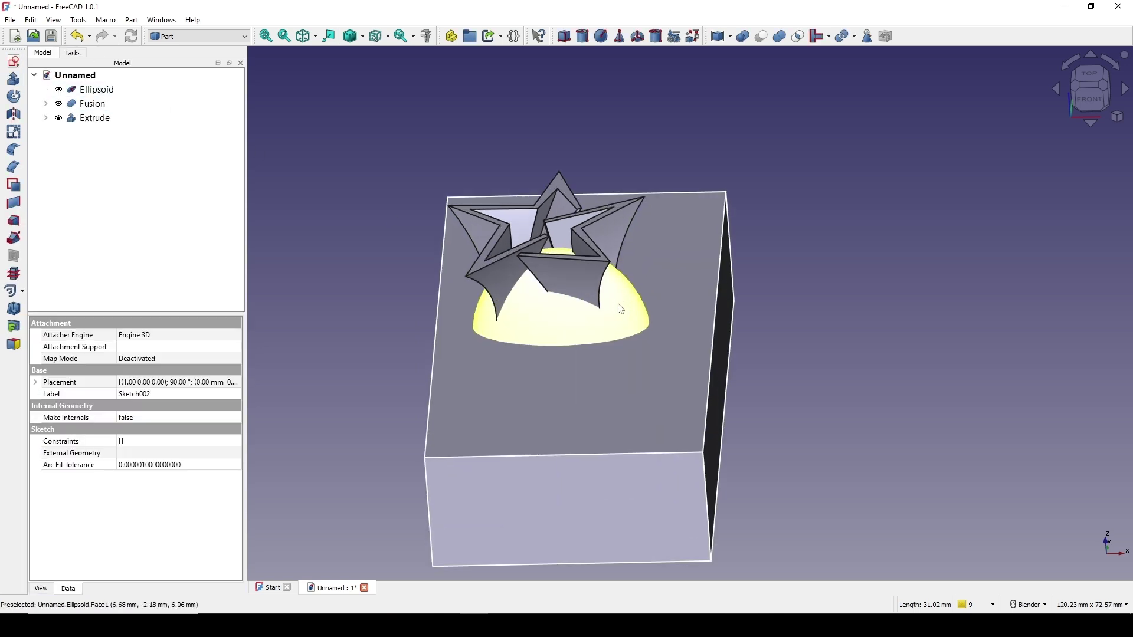
# - Subtract the extruded block from the fused star lofts with a Boolean cut
pyautogui.keyDown('ctrl'); pyautogui.click(604, 383); pyautogui.keyUp('ctrl')
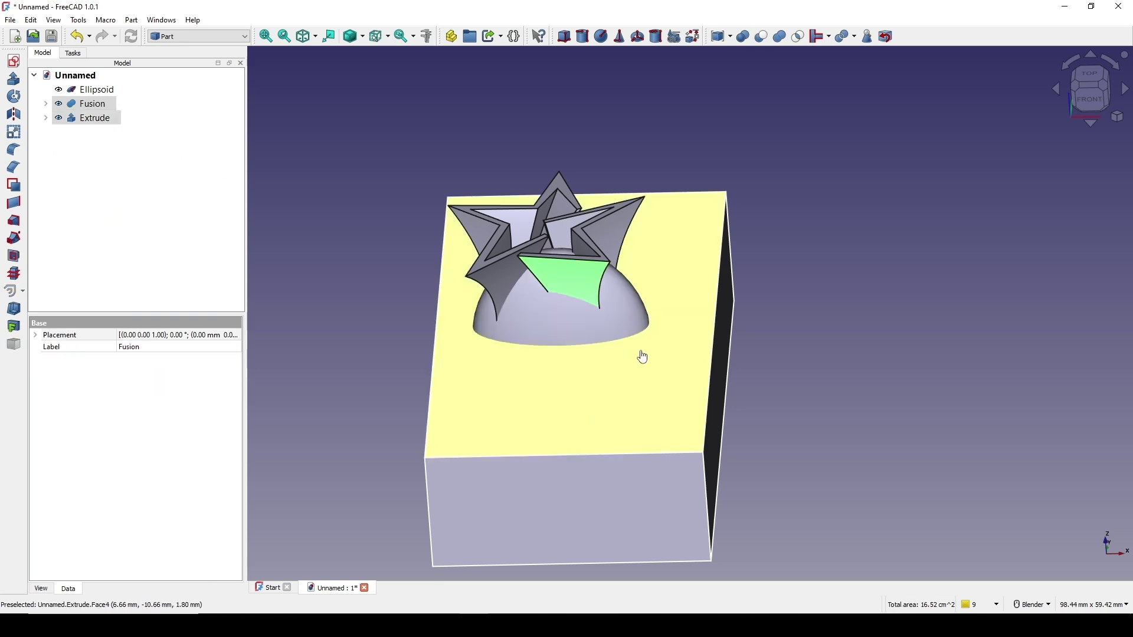
pyautogui.click(763, 37)
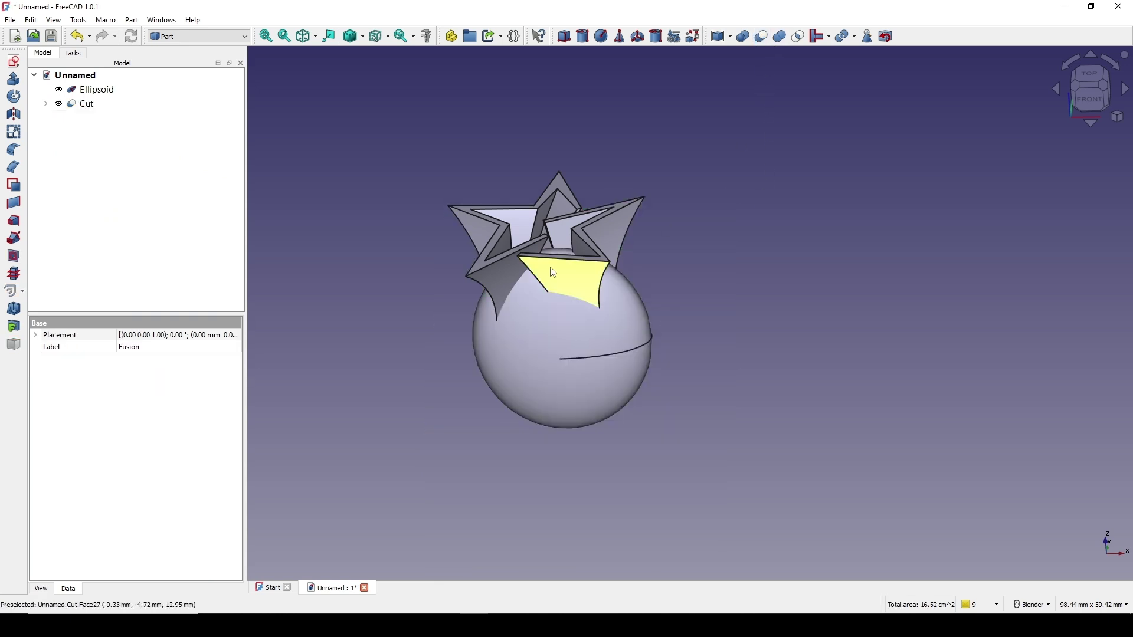
pyautogui.moveTo(705, 266); pyautogui.dragTo(714, 216, button='middle')
pyautogui.click(691, 239)
pyautogui.scroll(2, 675, 254)
pyautogui.moveTo(675, 254); pyautogui.dragTo(795, 315, button='middle')
# - Fuse the trimmed star lofts with the ellipsoid into a single object
pyautogui.click(82, 106)
pyautogui.keyDown('ctrl'); pyautogui.click(91, 89); pyautogui.keyUp('ctrl')
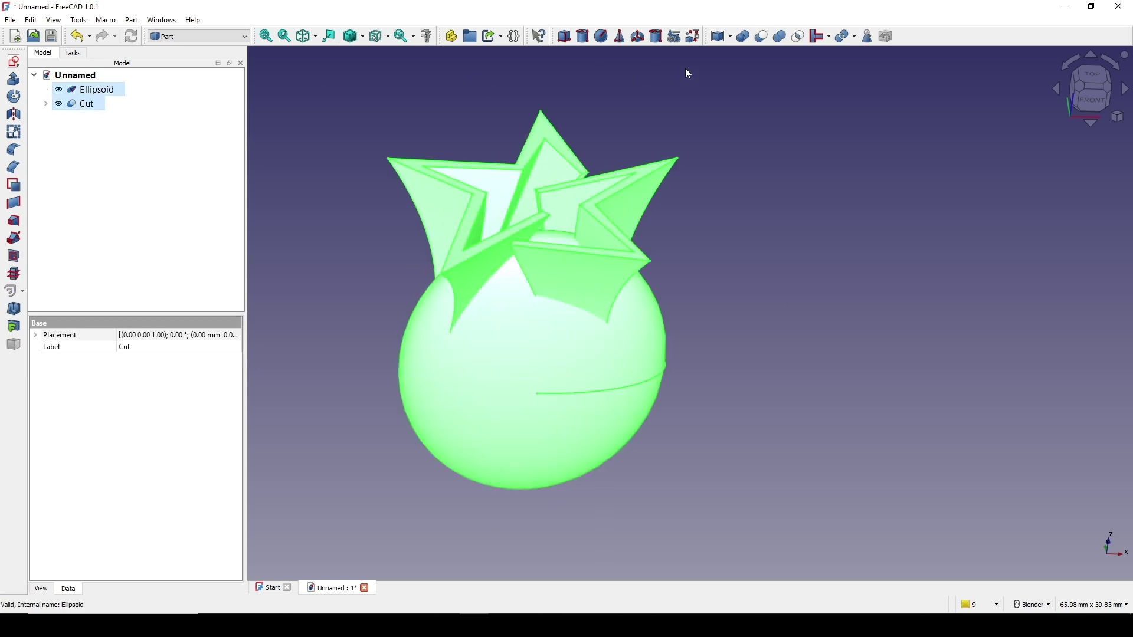
pyautogui.click(779, 37)
# - Fillet the upright outer edges and band-end edges of both star shapes with a constant 0.1 mm radius
pyautogui.moveTo(597, 331)
pyautogui.mouseDown(button='middle')
pyautogui.moveTo(586, 285)
pyautogui.moveTo(823, 203)
pyautogui.moveTo(706, 288)
pyautogui.moveTo(781, 313)
pyautogui.moveTo(698, 316)
pyautogui.moveTo(680, 345)
pyautogui.moveTo(690, 387)
pyautogui.moveTo(589, 387)
pyautogui.moveTo(579, 329)
pyautogui.mouseUp(button='middle')
pyautogui.moveTo(466, 299); pyautogui.dragTo(476, 244, button='middle')
pyautogui.scroll(7, 476, 244)
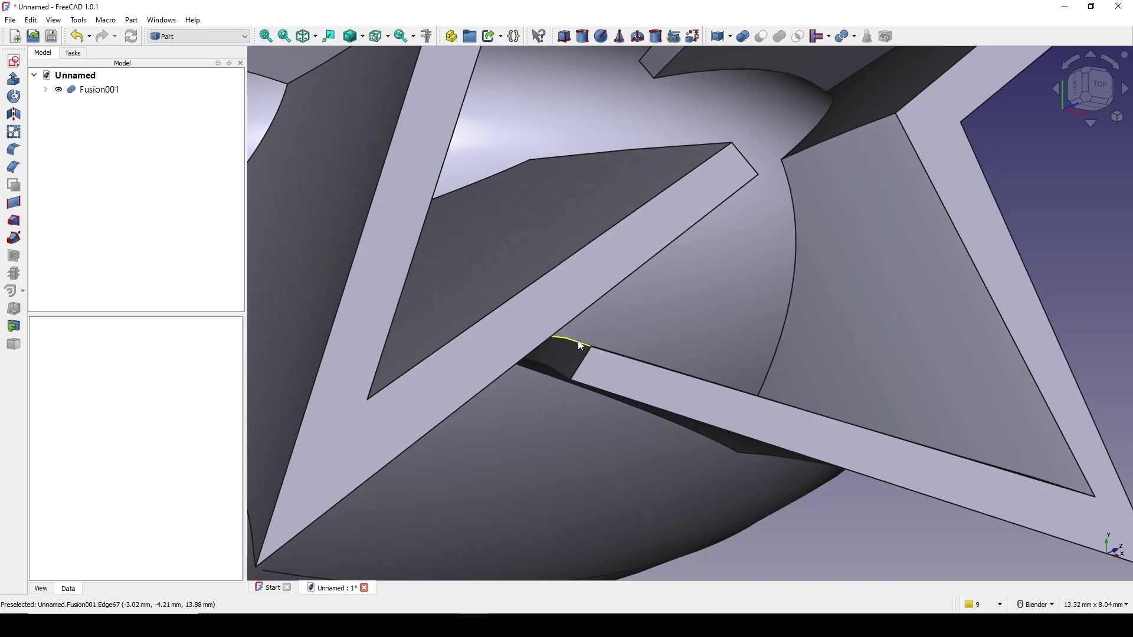
pyautogui.click(581, 345)
pyautogui.scroll(-3, 584, 344)
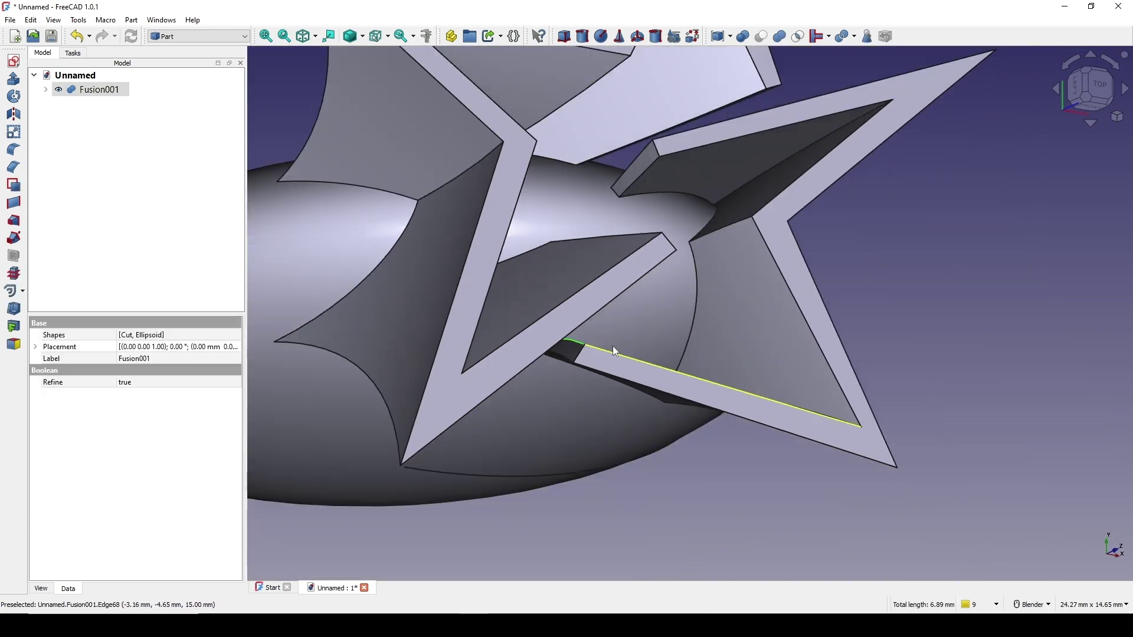
pyautogui.moveTo(595, 341); pyautogui.dragTo(597, 305, button='middle')
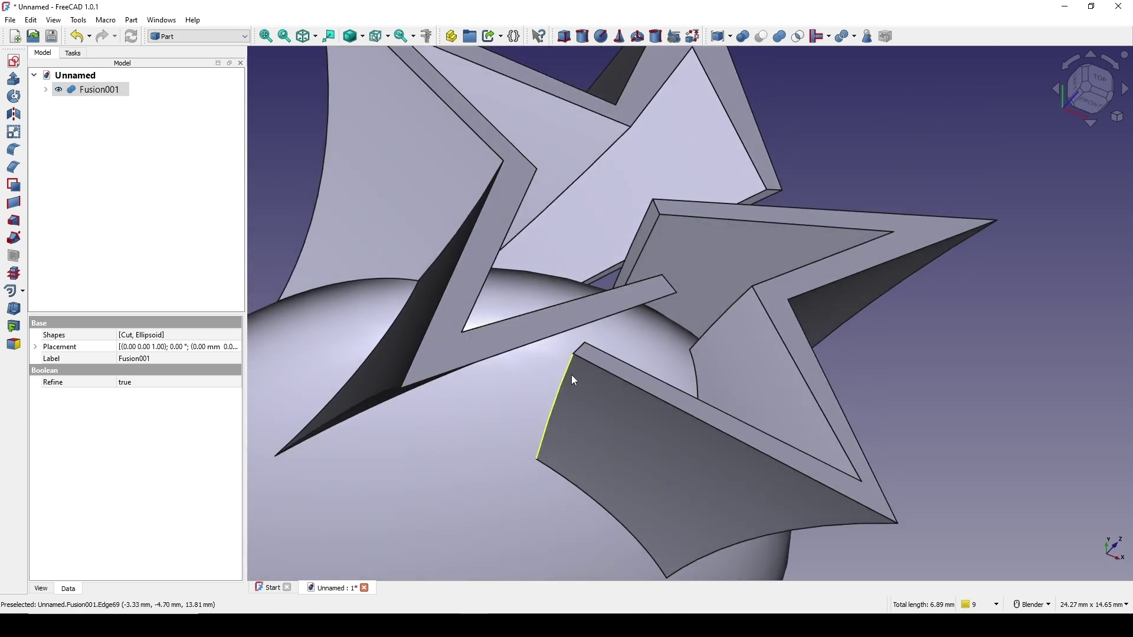
pyautogui.moveTo(688, 430); pyautogui.dragTo(608, 259, button='middle')
pyautogui.click(701, 400)
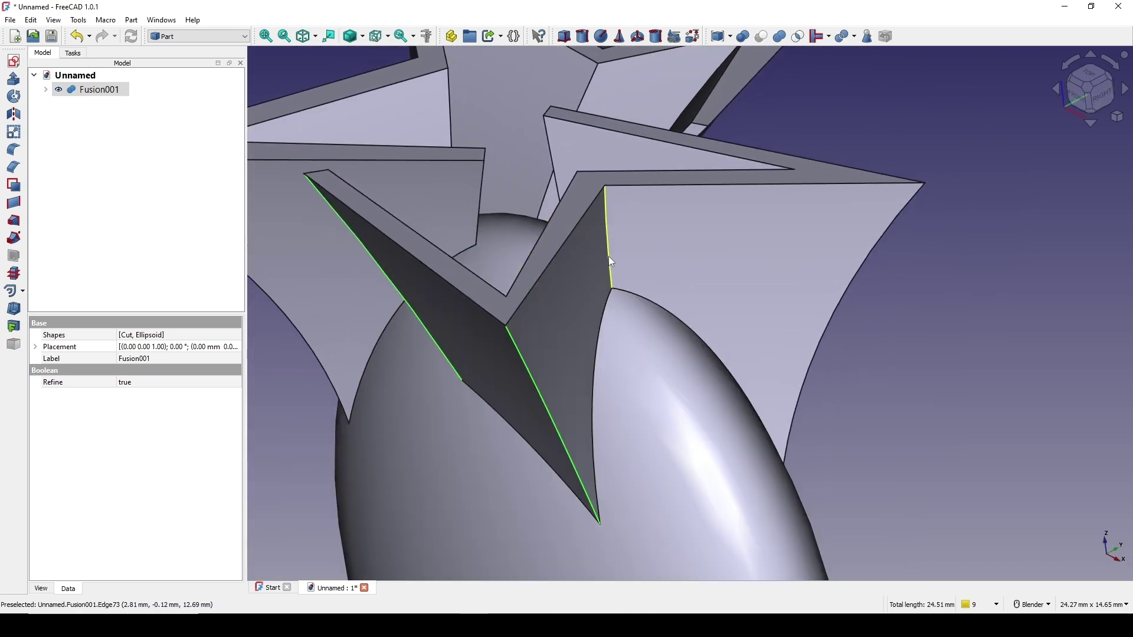
pyautogui.click(840, 327)
pyautogui.moveTo(839, 326); pyautogui.dragTo(564, 301, button='middle')
pyautogui.scroll(2, 470, 168)
pyautogui.moveTo(467, 162); pyautogui.dragTo(458, 226, button='middle')
pyautogui.click(445, 232)
pyautogui.moveTo(389, 208); pyautogui.dragTo(505, 277, button='middle')
pyautogui.keyDown('ctrl'); pyautogui.click(358, 187); pyautogui.keyUp('ctrl')
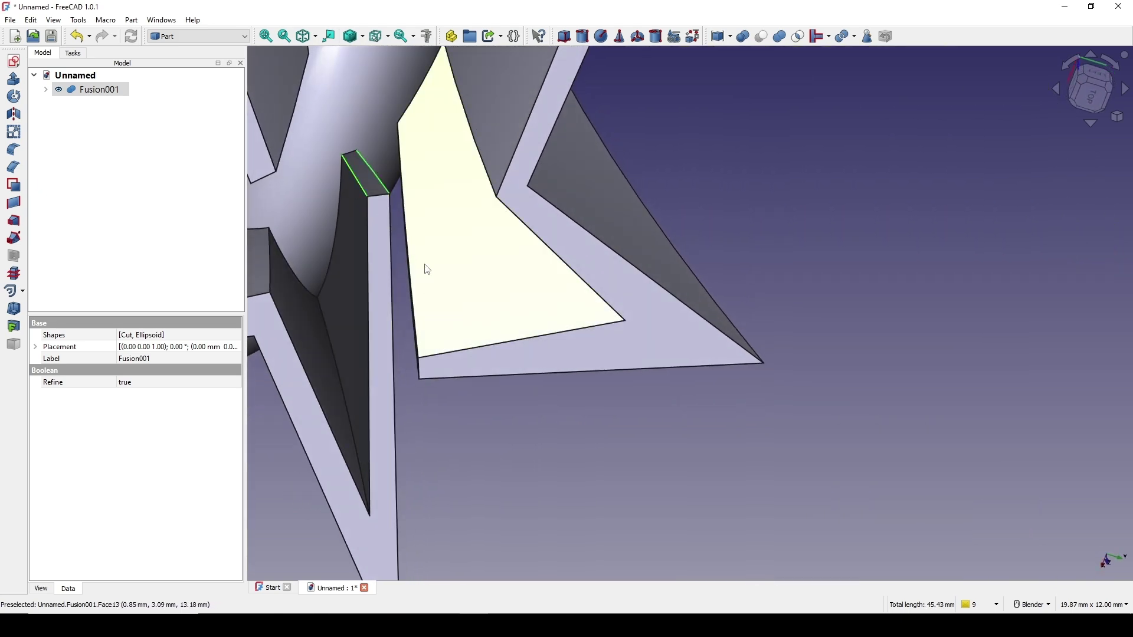
pyautogui.scroll(-3, 431, 283)
pyautogui.moveTo(435, 293); pyautogui.dragTo(459, 303, button='middle')
pyautogui.scroll(1, 459, 303)
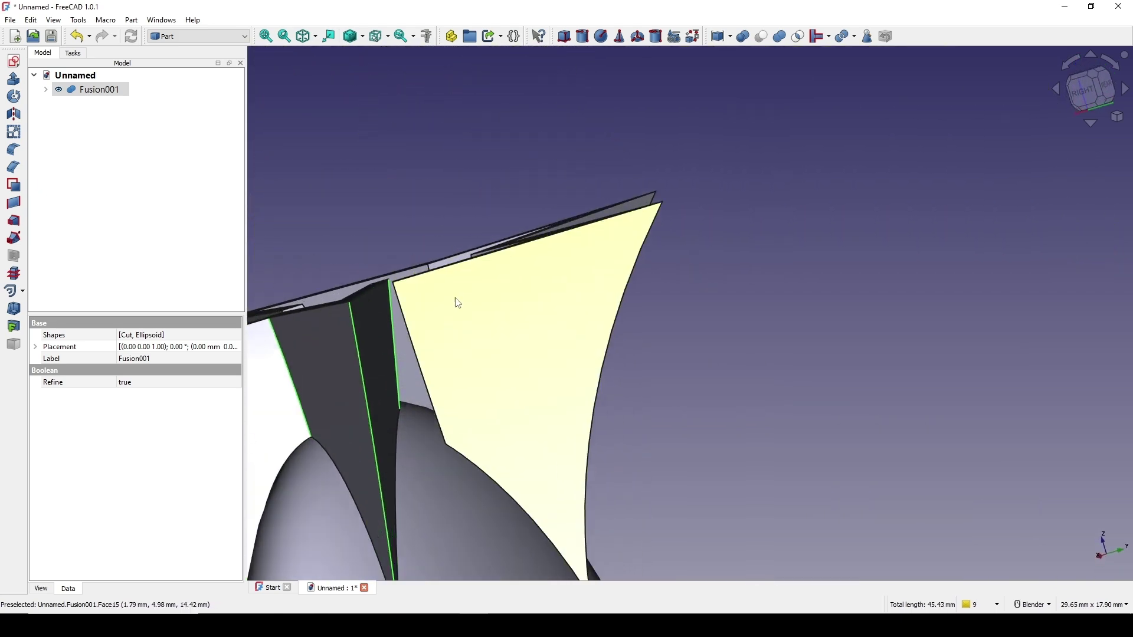
pyautogui.keyDown('ctrl'); pyautogui.click(419, 343); pyautogui.keyUp('ctrl')
pyautogui.moveTo(419, 344); pyautogui.dragTo(464, 434, button='middle')
pyautogui.scroll(2, 410, 300)
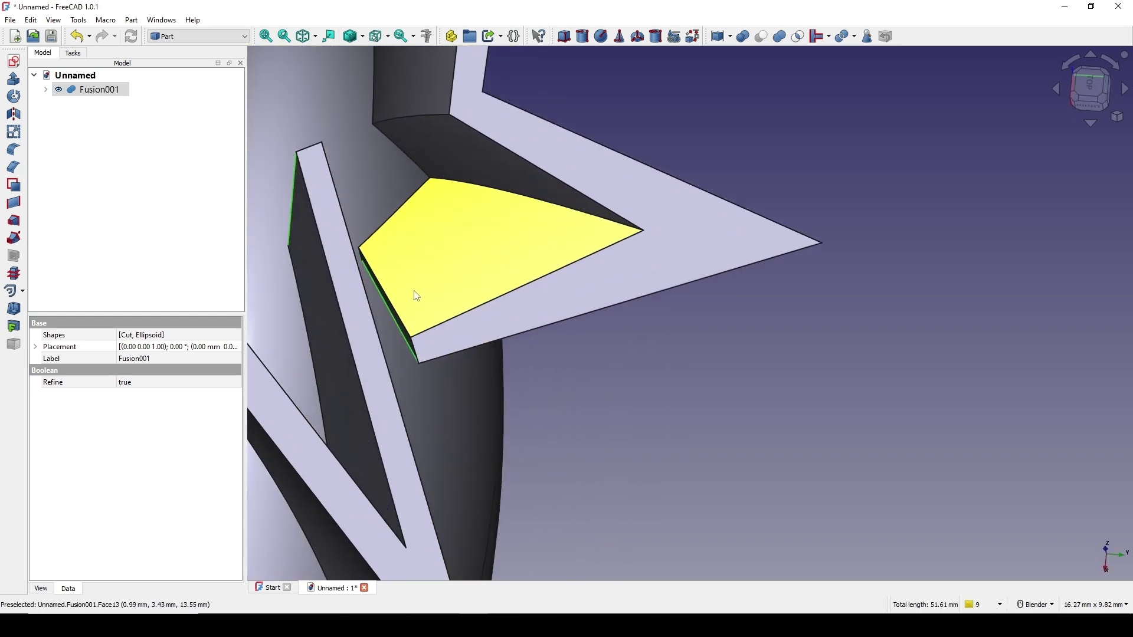
pyautogui.click(397, 301)
pyautogui.moveTo(397, 300); pyautogui.dragTo(475, 346, button='middle')
pyautogui.scroll(-3, 523, 345)
pyautogui.moveTo(492, 407); pyautogui.dragTo(348, 401, button='middle')
pyautogui.keyDown('shift'); pyautogui.moveTo(604, 273); pyautogui.dragTo(564, 306, button='middle'); pyautogui.keyUp('shift')
pyautogui.click(522, 273)
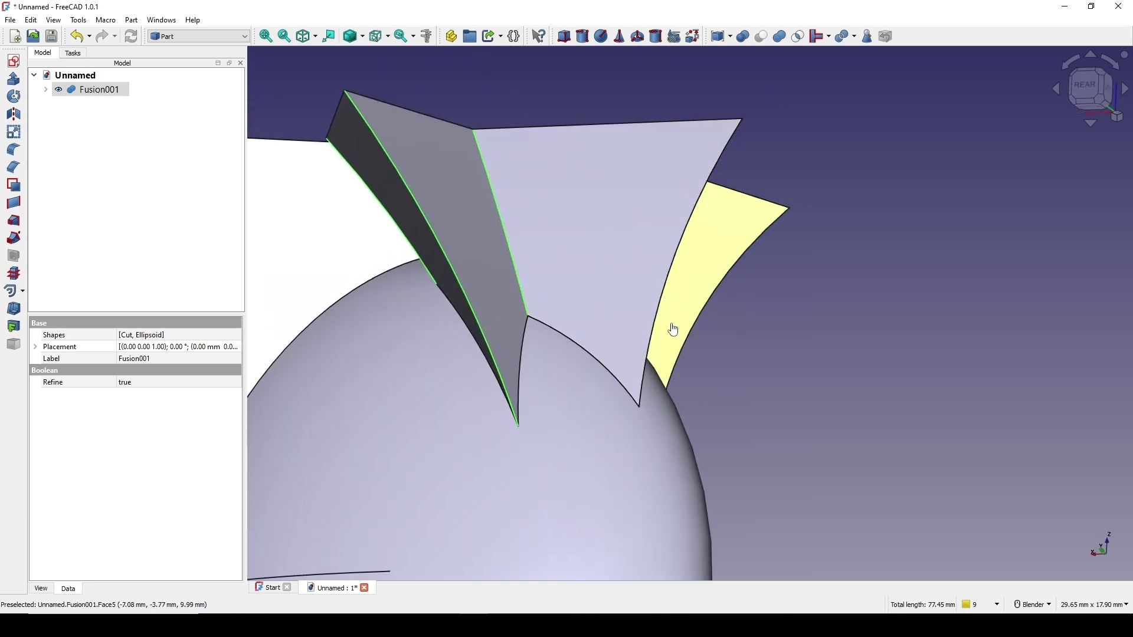
pyautogui.moveTo(667, 337); pyautogui.dragTo(614, 328, button='middle')
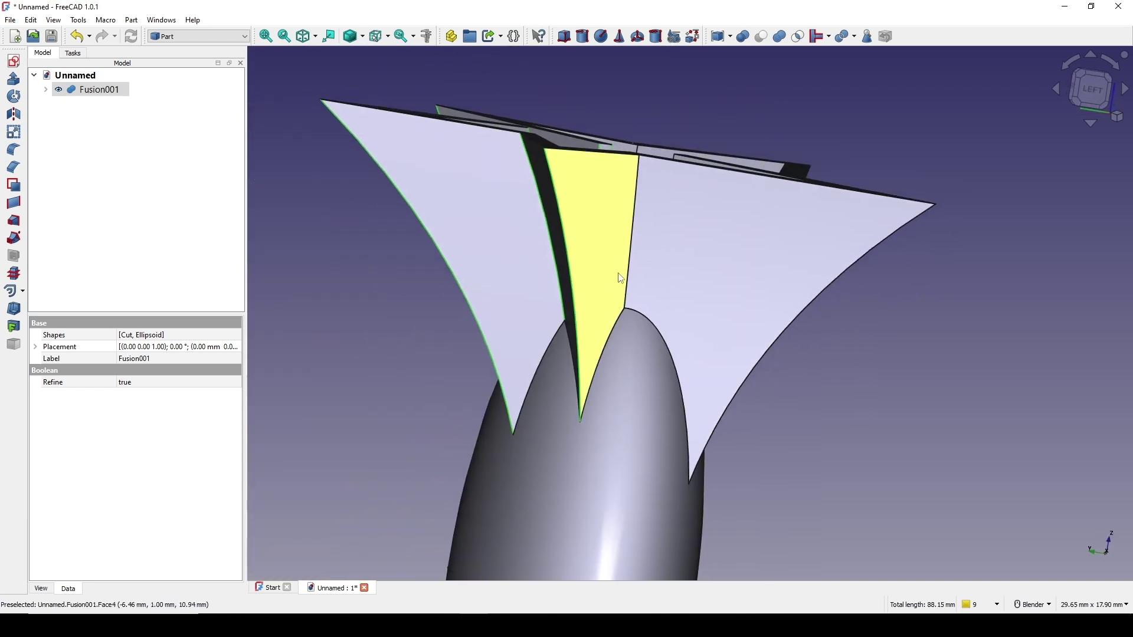
pyautogui.click(635, 265)
pyautogui.click(748, 377)
pyautogui.moveTo(748, 377); pyautogui.dragTo(812, 256, button='middle')
pyautogui.click(841, 283)
pyautogui.scroll(-5, 805, 344)
pyautogui.click(13, 150)
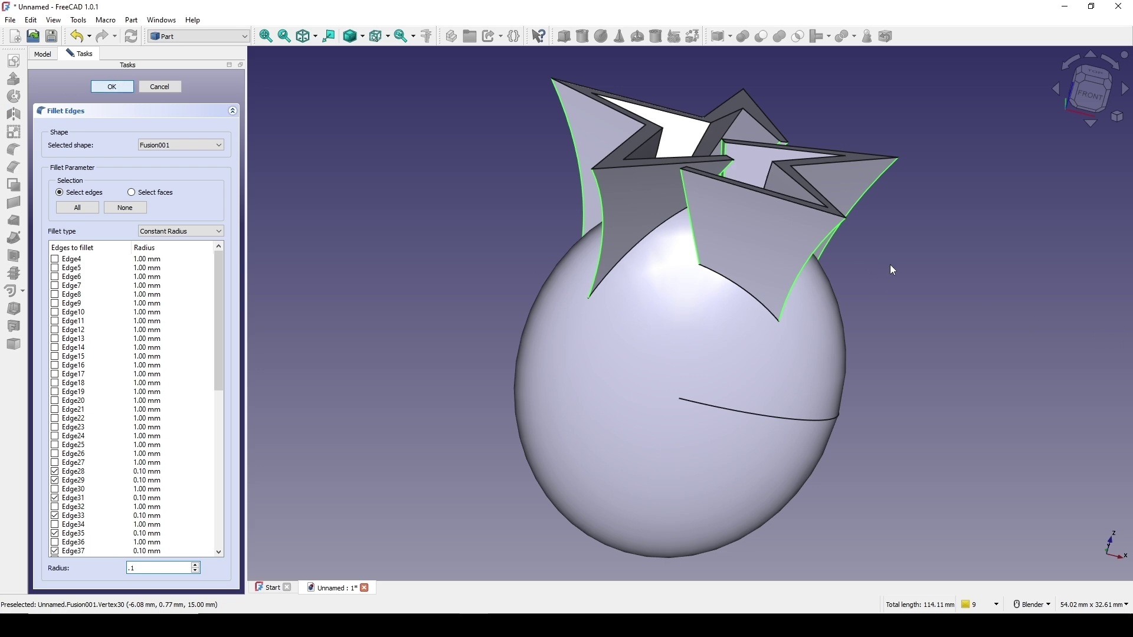
# - Fillet the two lower edges where the front star bands meet the ellipsoid
pyautogui.moveTo(835, 273); pyautogui.dragTo(714, 230, button='middle')
pyautogui.scroll(3, 720, 279)
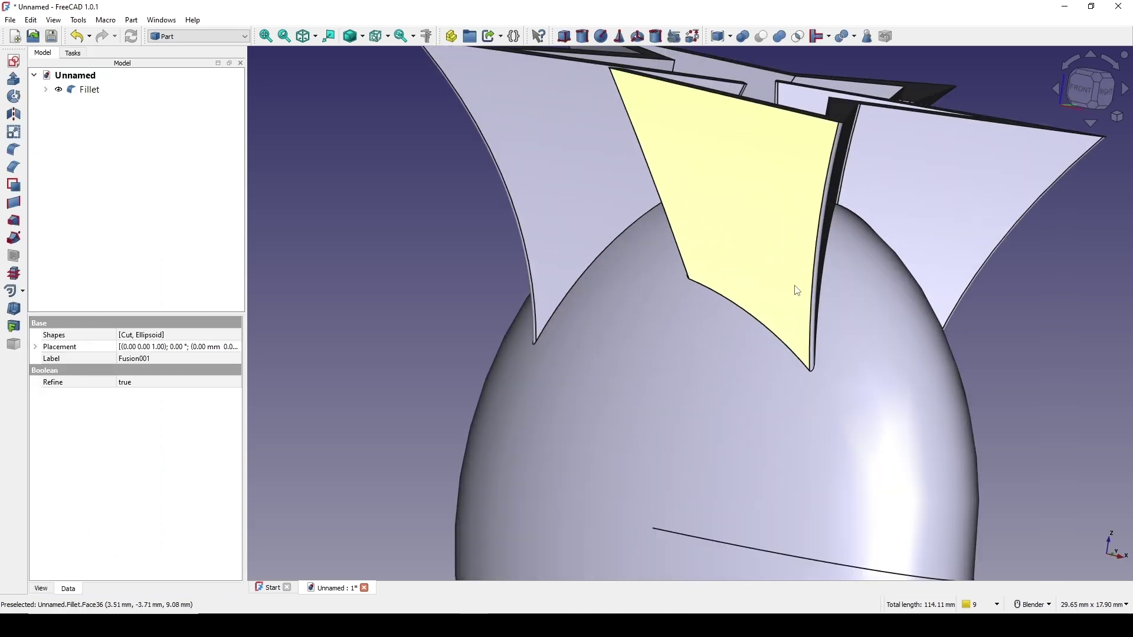
pyautogui.moveTo(721, 278); pyautogui.dragTo(712, 279, button='middle')
pyautogui.keyDown('shift'); pyautogui.moveTo(795, 291); pyautogui.dragTo(706, 302, button='middle'); pyautogui.keyUp('shift')
pyautogui.scroll(3, 706, 302)
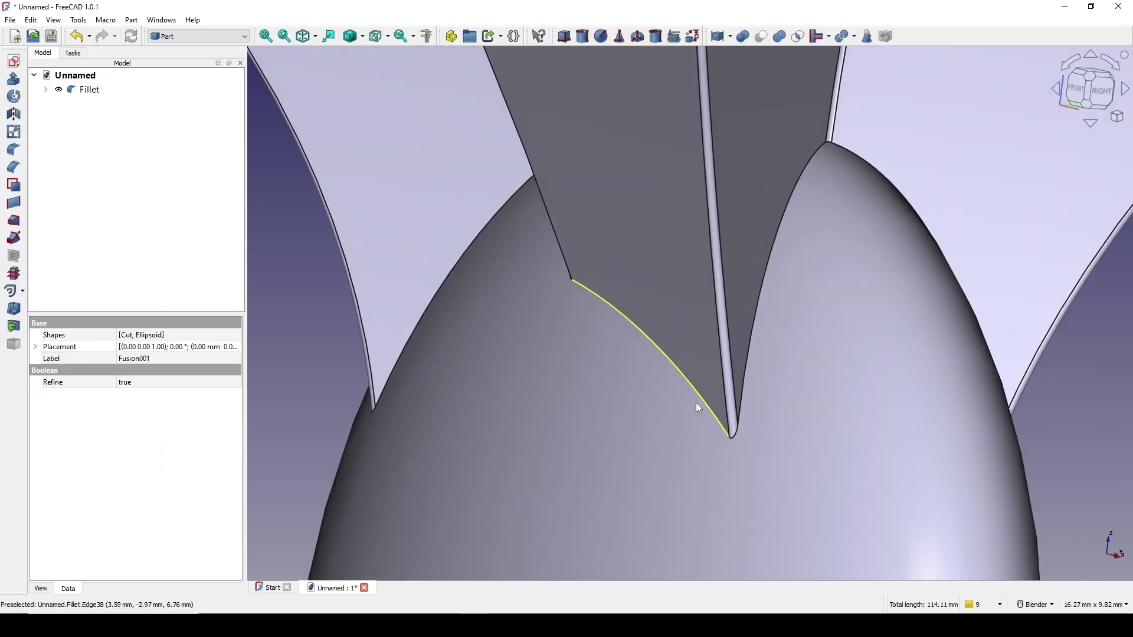
pyautogui.click(696, 399)
pyautogui.moveTo(695, 397); pyautogui.dragTo(680, 378, button='middle')
pyautogui.keyDown('ctrl'); pyautogui.click(581, 319); pyautogui.keyUp('ctrl')
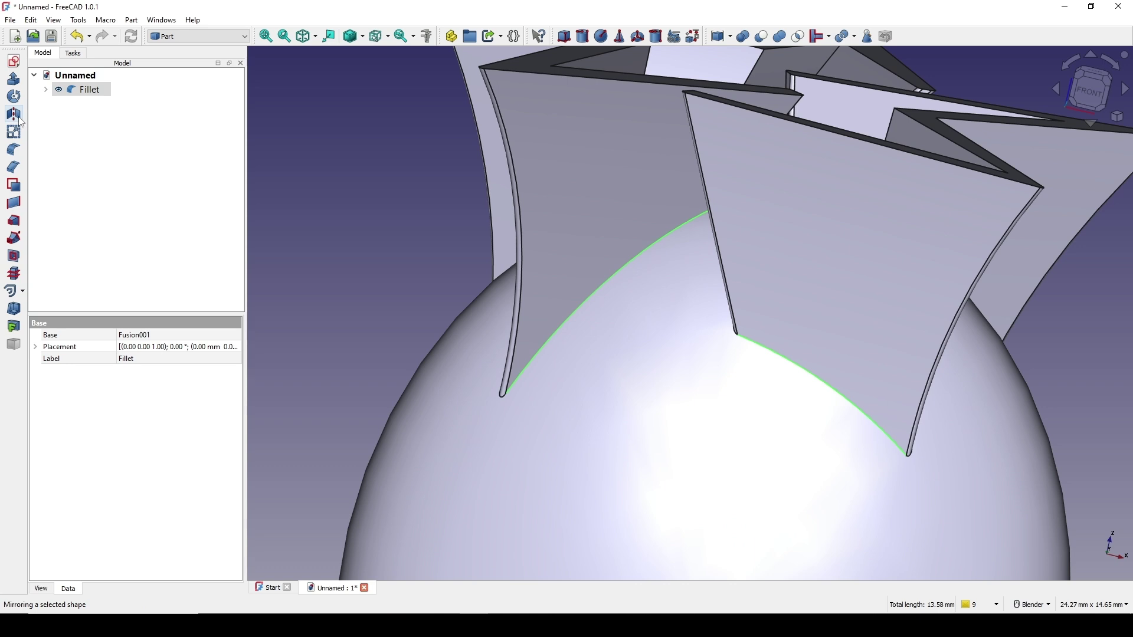
pyautogui.click(15, 151)
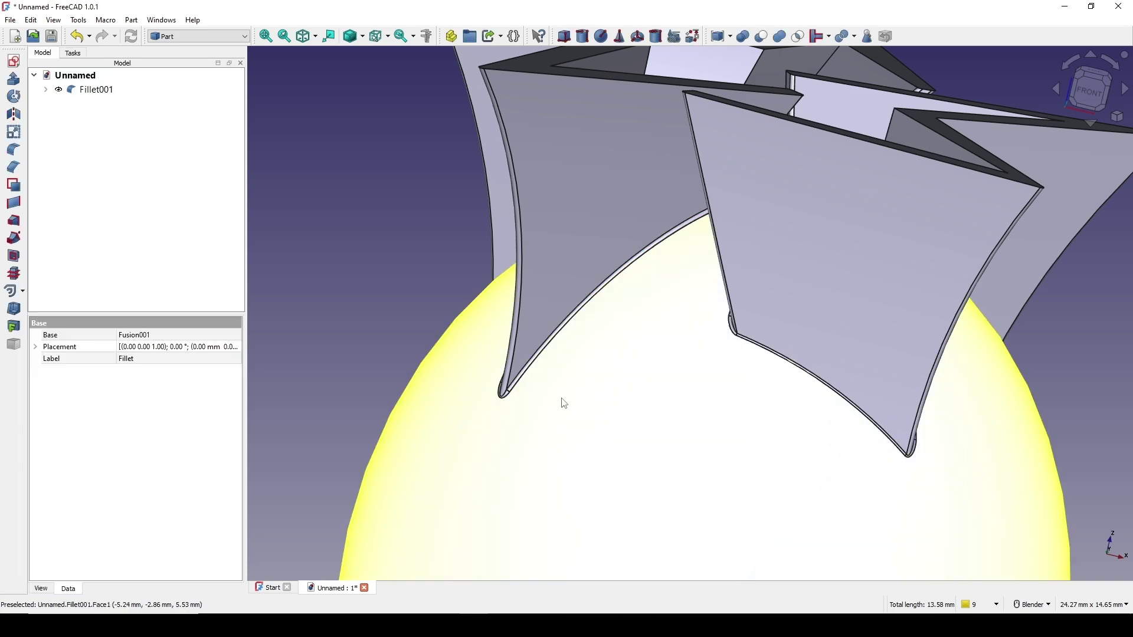
# - Examine the filleted junctions between the star bands and the ellipsoid from several directions
pyautogui.scroll(-2, 647, 394)
pyautogui.moveTo(648, 395); pyautogui.dragTo(525, 386, button='middle')
pyautogui.moveTo(775, 418); pyautogui.dragTo(851, 280, button='middle')
pyautogui.click(852, 280)
pyautogui.moveTo(694, 372); pyautogui.dragTo(662, 470, button='middle')
pyautogui.scroll(10, 589, 289)
pyautogui.moveTo(577, 236); pyautogui.dragTo(693, 222, button='middle')
pyautogui.scroll(-10, 693, 221)
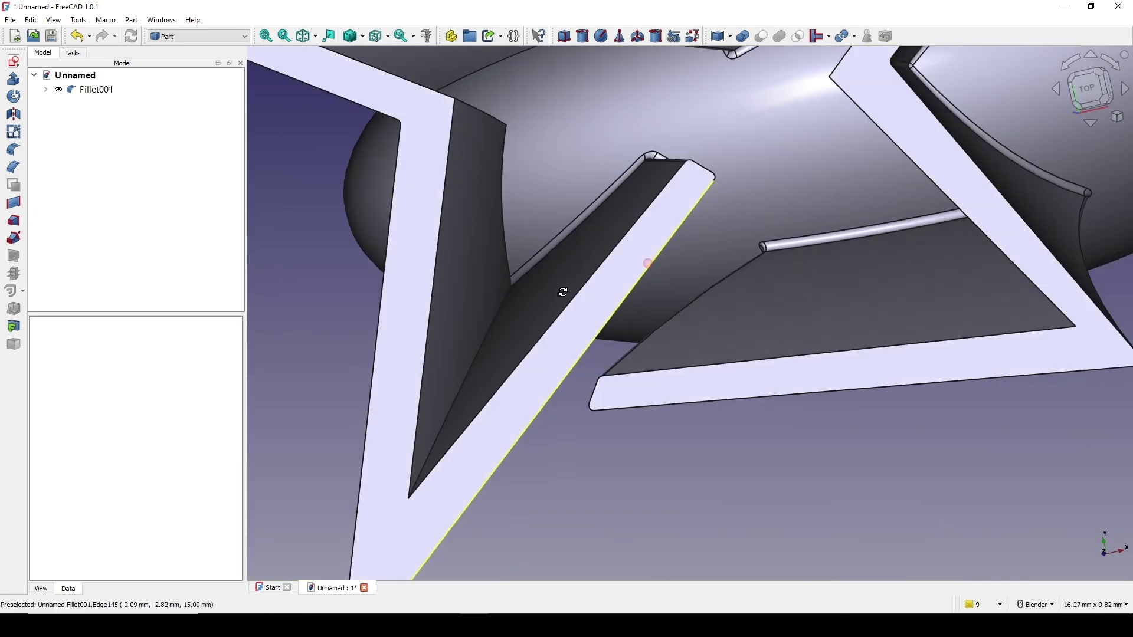
pyautogui.scroll(-2, 556, 299)
pyautogui.moveTo(600, 274); pyautogui.dragTo(638, 356, button='middle')
pyautogui.scroll(-3, 638, 355)
pyautogui.keyDown('shift'); pyautogui.moveTo(617, 478); pyautogui.dragTo(867, 401, button='middle'); pyautogui.keyUp('shift')
pyautogui.moveTo(1059, 160); pyautogui.dragTo(845, 230, button='middle')
# - Create a sketch on the XZ plane with a section view, and draw a circle about 15 mm in diameter centred on the vertical axis below the origin
pyautogui.click(1106, 106)
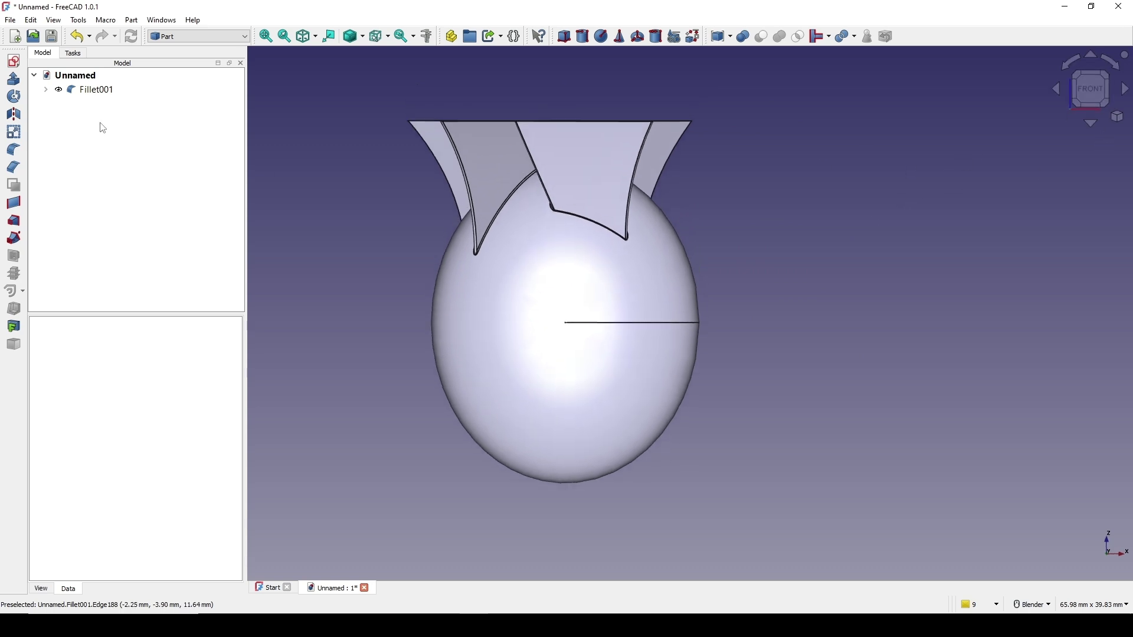
pyautogui.click(15, 63)
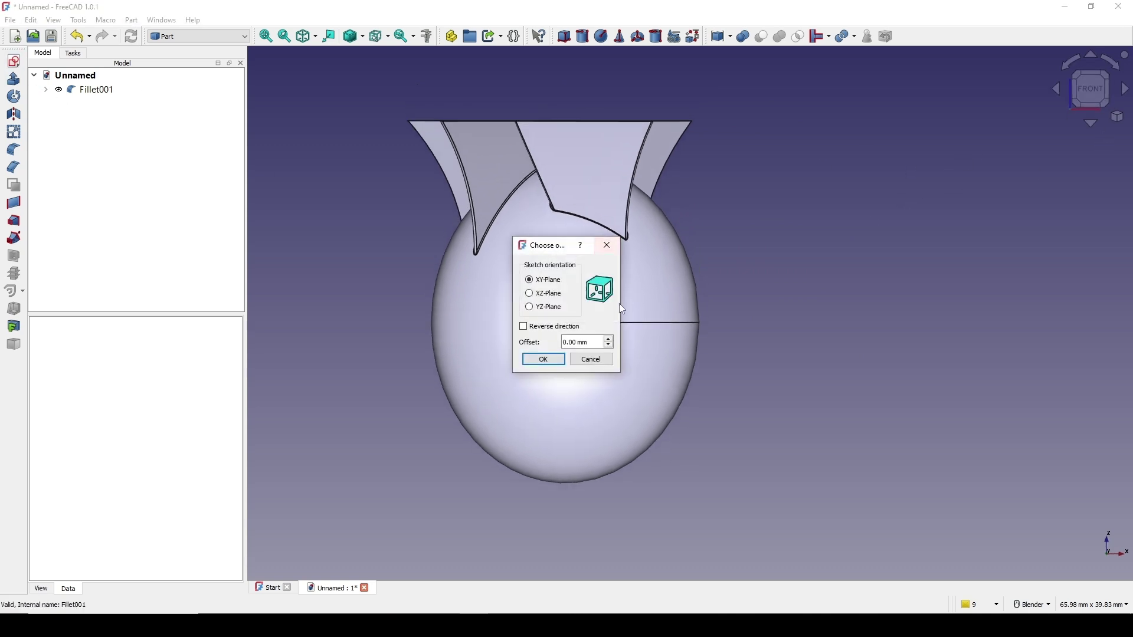
pyautogui.click(543, 360)
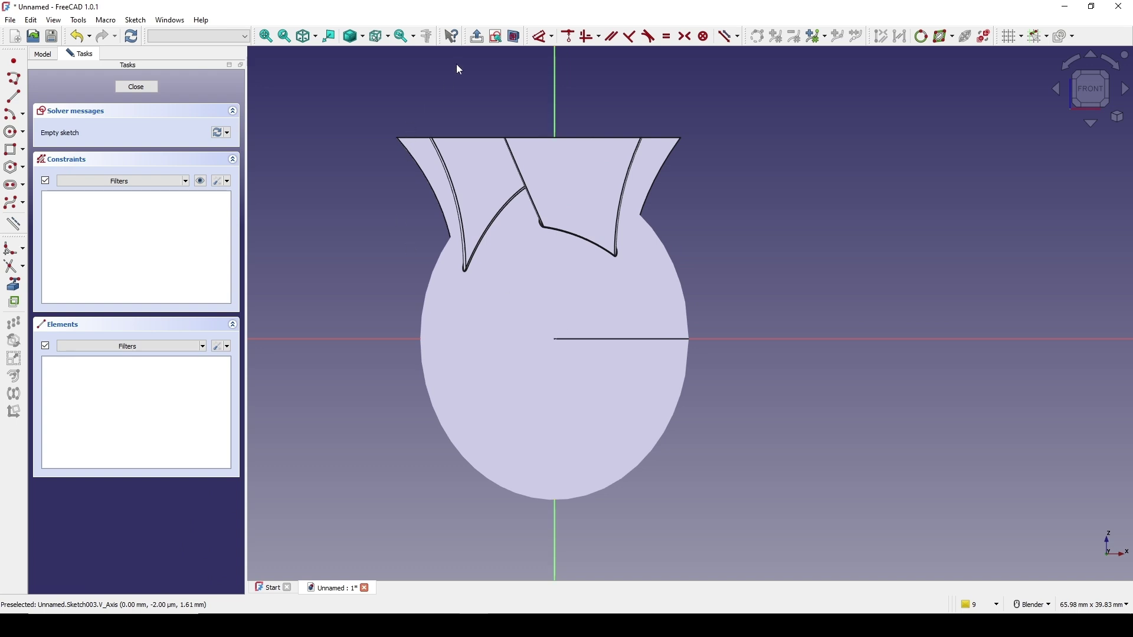
pyautogui.click(517, 43)
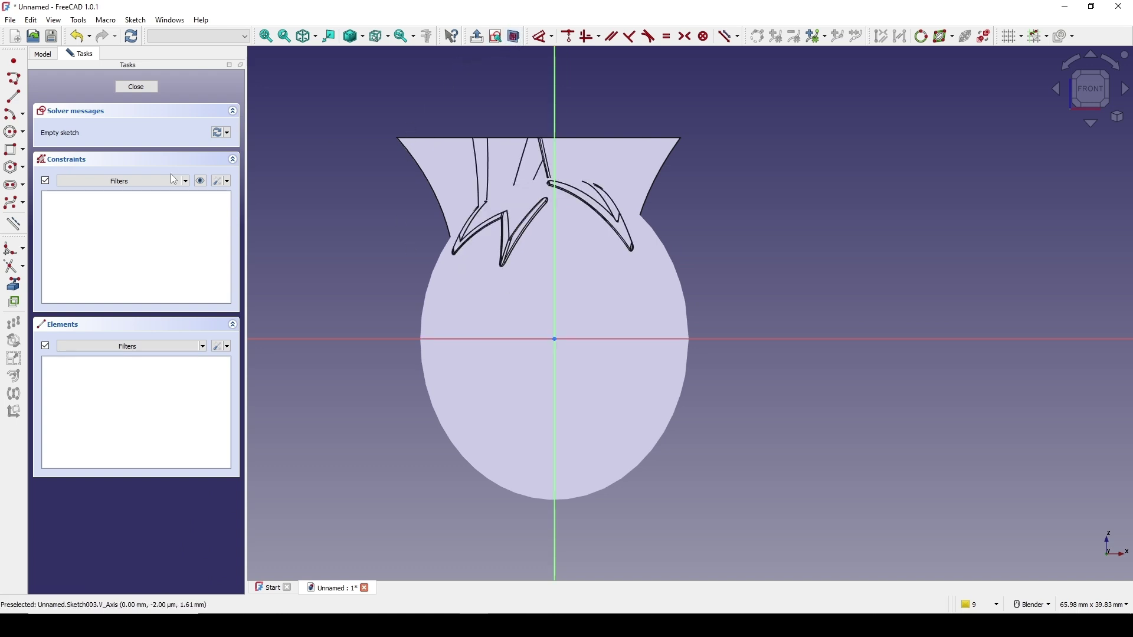
pyautogui.click(15, 134)
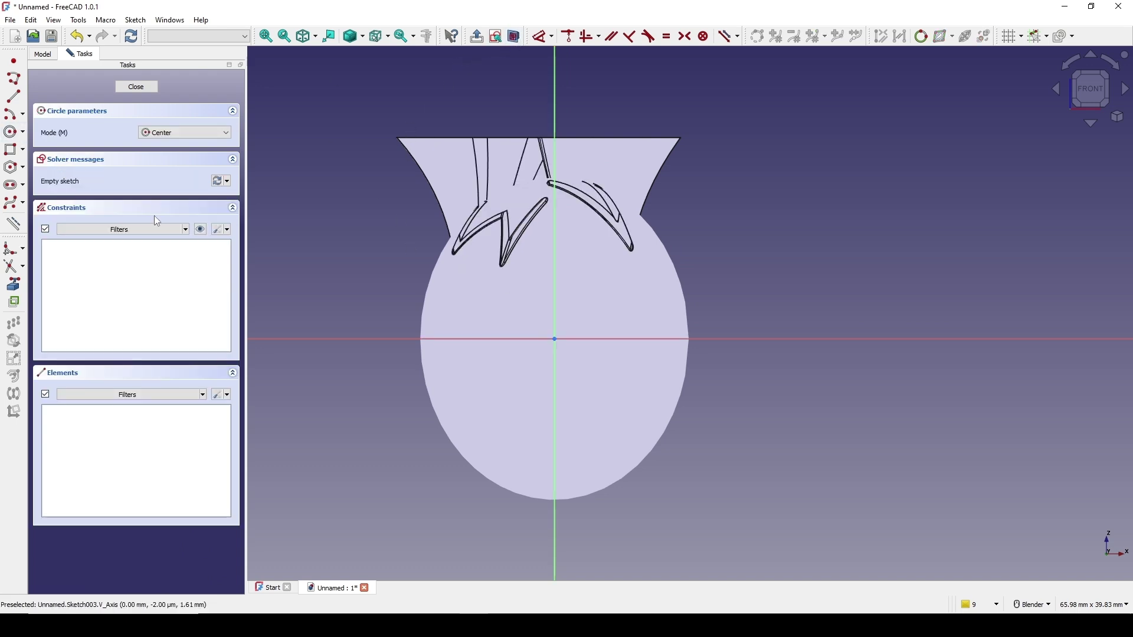
pyautogui.click(556, 374)
pyautogui.click(625, 303)
# - Set the circle's diameter to 16.5 mm, move its centre slightly up along the vertical axis, and finish the sketch
pyautogui.press('d')
pyautogui.click(632, 311)
pyautogui.click(756, 244)
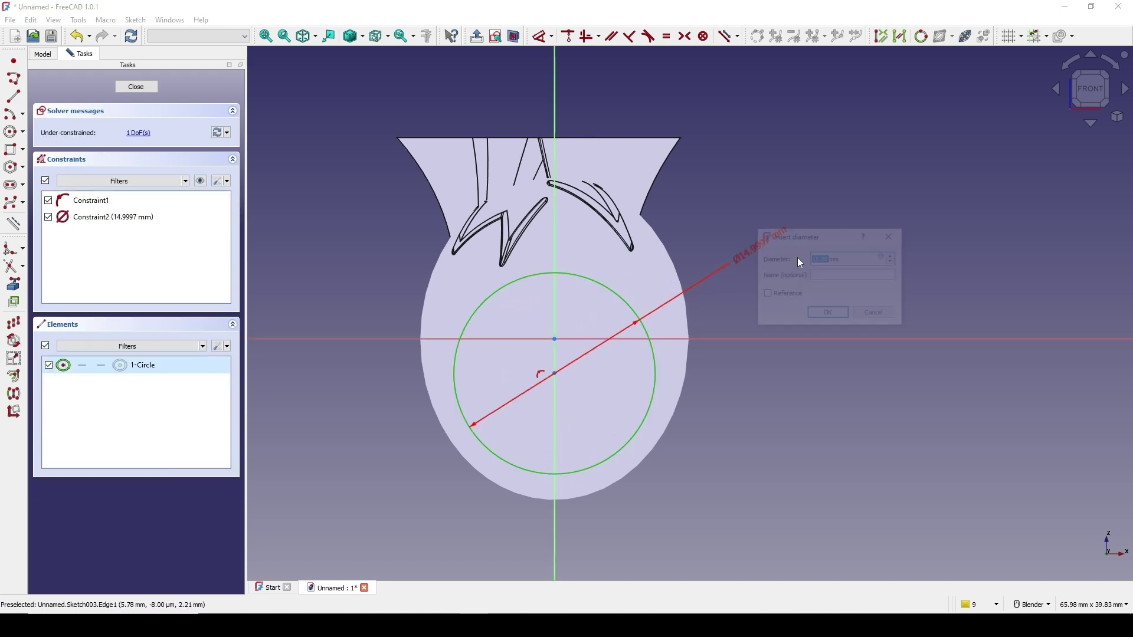
pyautogui.write('16.')
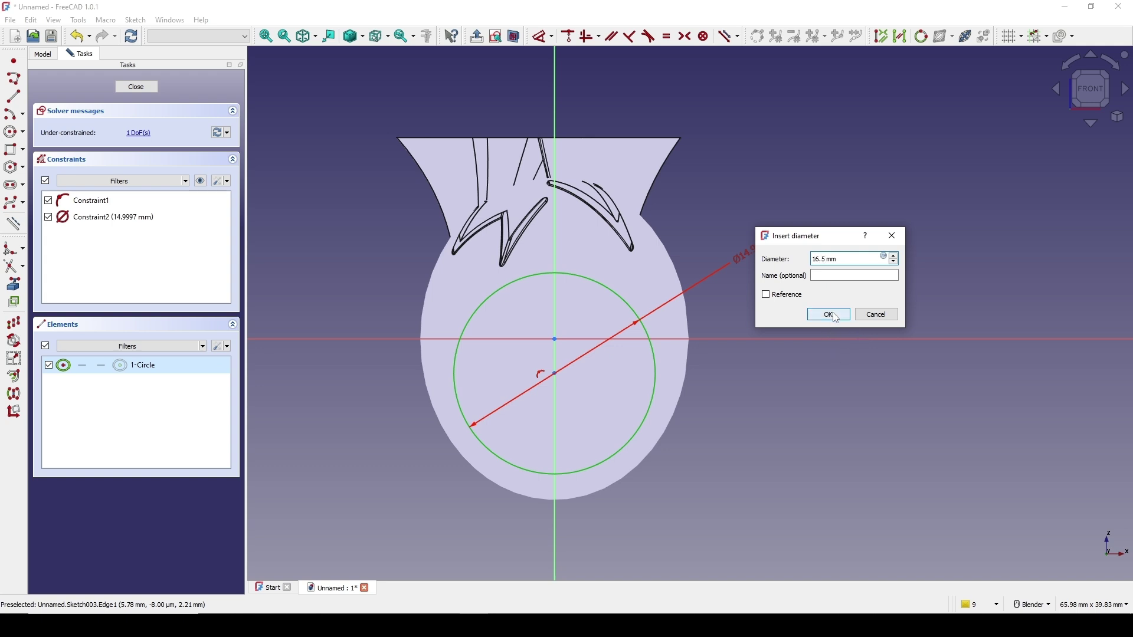
pyautogui.click(829, 316)
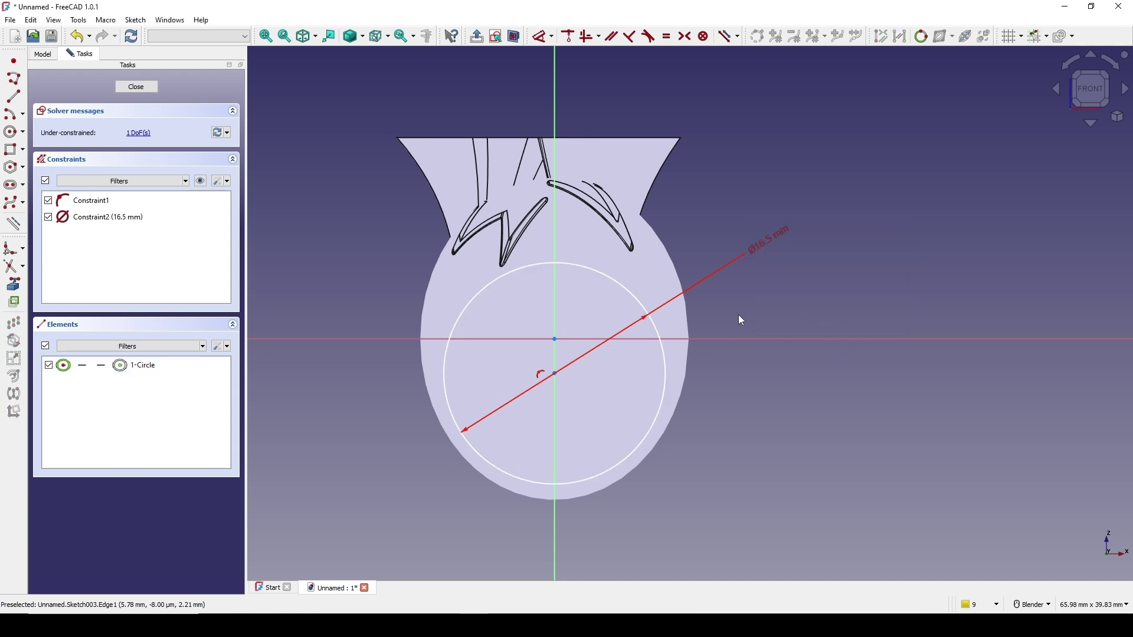
pyautogui.moveTo(559, 376); pyautogui.dragTo(555, 372)
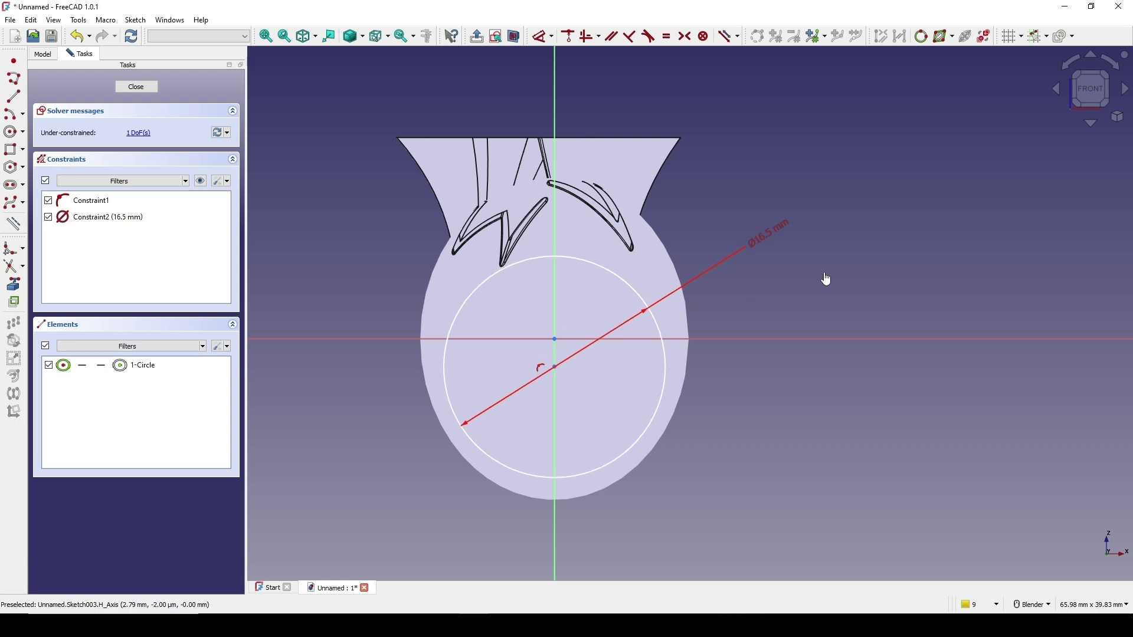
pyautogui.click(137, 87)
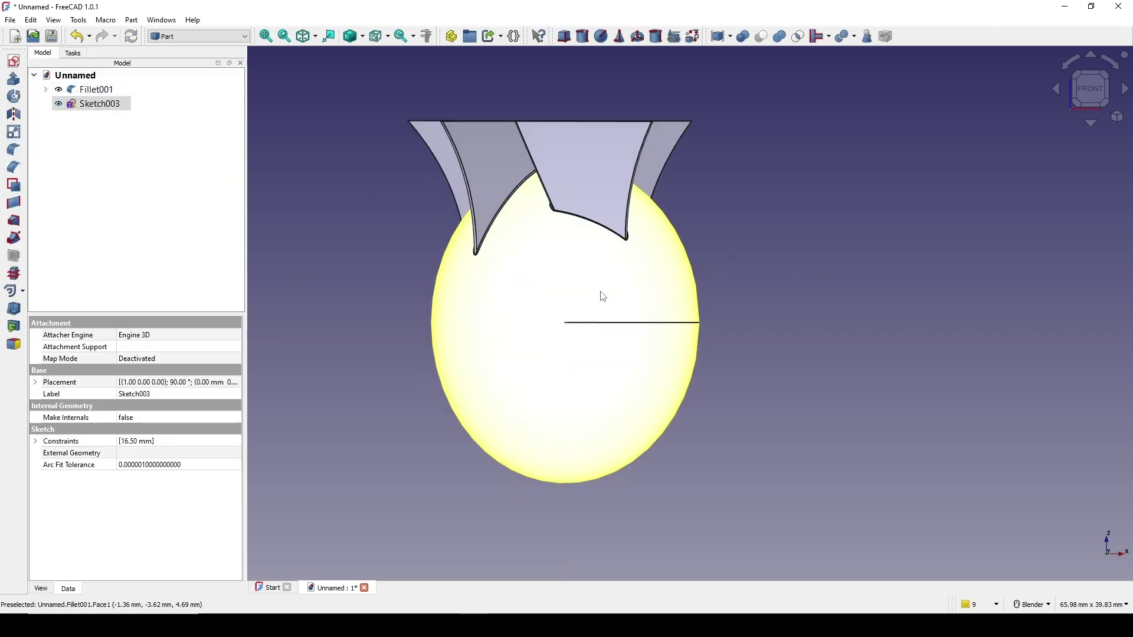
# - Extrude the circle sketch symmetrically 50 mm along its normal as a solid cylinder
pyautogui.click(14, 79)
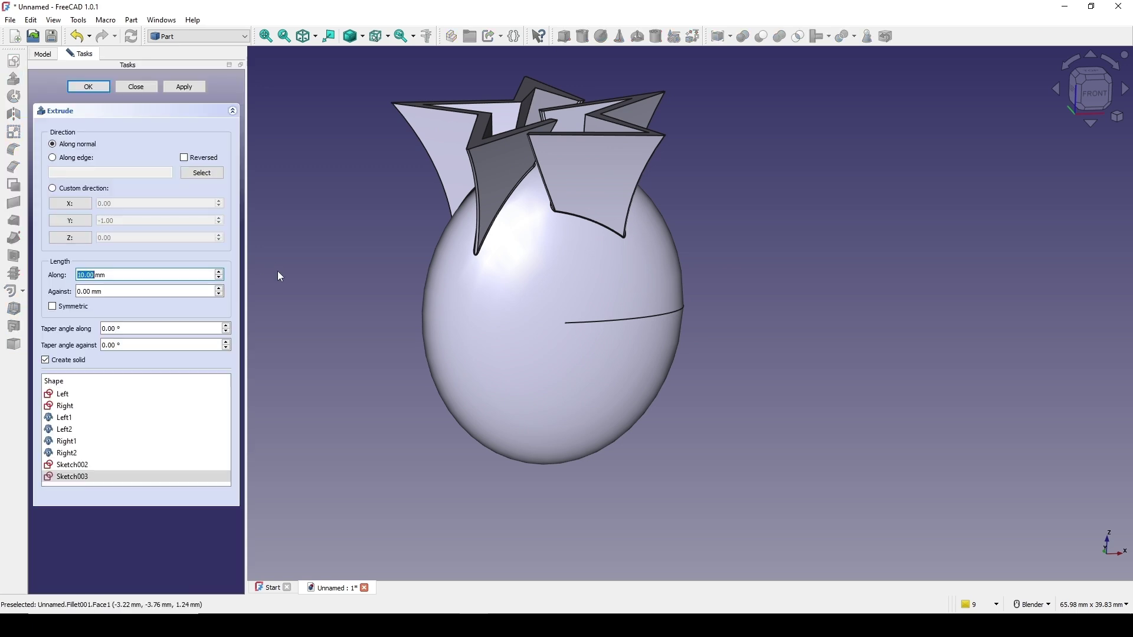
pyautogui.write('50')
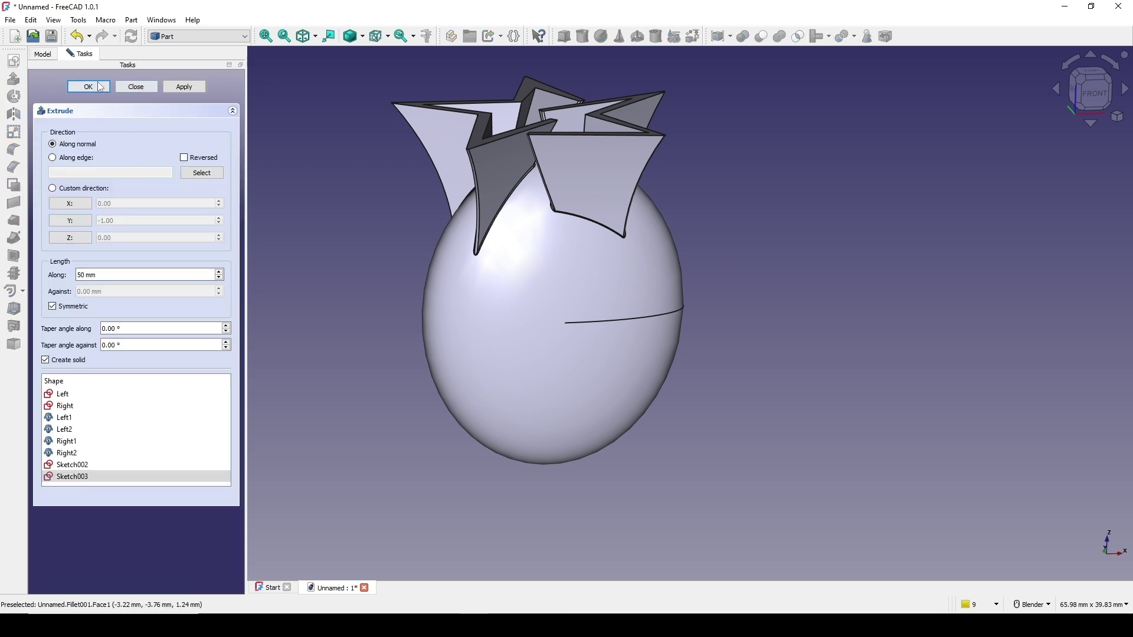
pyautogui.click(88, 86)
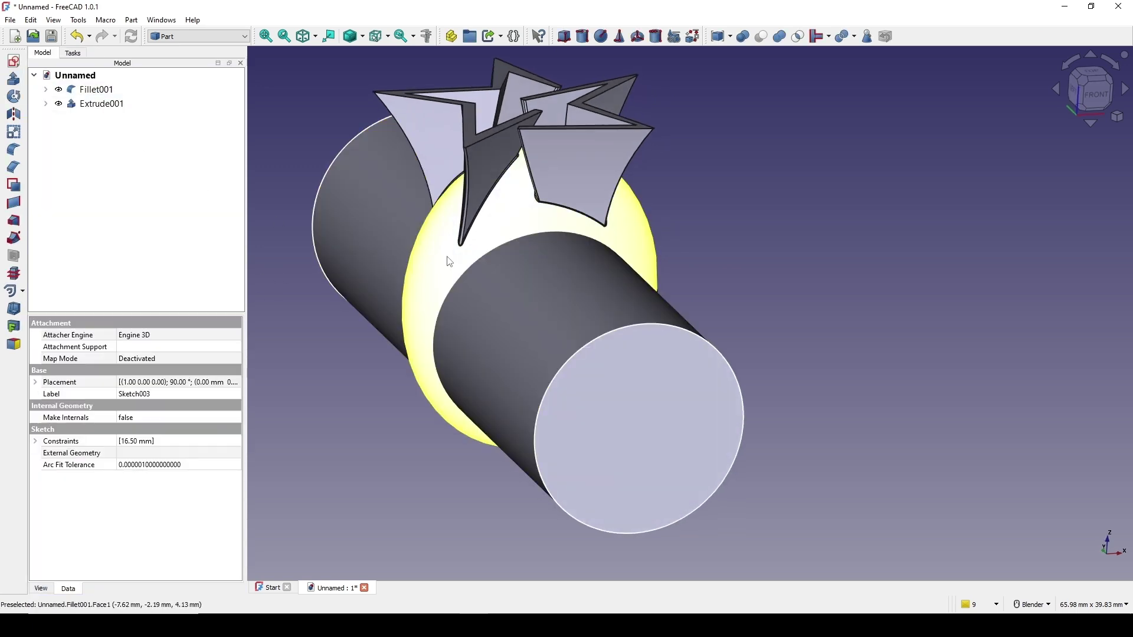
# - Cut the extruded cylinder out of the filleted ellipsoid body to open a round hole through it
pyautogui.click(451, 263)
pyautogui.keyDown('ctrl'); pyautogui.click(495, 277); pyautogui.keyUp('ctrl')
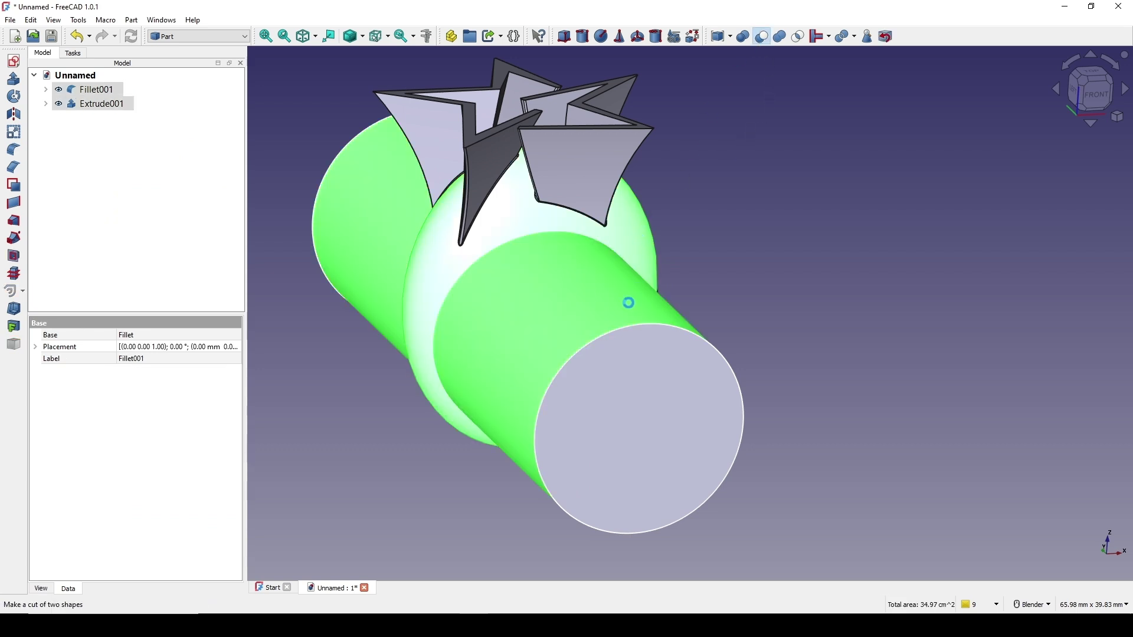
# - Examine the hole and the wall thickness around it on the ellipsoid body from several directions
pyautogui.moveTo(611, 314); pyautogui.dragTo(734, 324, button='middle')
pyautogui.scroll(1, 733, 326)
pyautogui.scroll(1, 455, 297)
pyautogui.keyDown('shift'); pyautogui.moveTo(454, 298); pyautogui.dragTo(594, 311, button='middle'); pyautogui.keyUp('shift')
pyautogui.moveTo(594, 311); pyautogui.dragTo(642, 332, button='middle')
pyautogui.moveTo(716, 317); pyautogui.dragTo(599, 297, button='middle')
pyautogui.scroll(4, 667, 183)
pyautogui.scroll(-4, 666, 262)
pyautogui.keyDown('shift'); pyautogui.moveTo(665, 262); pyautogui.dragTo(544, 284, button='middle'); pyautogui.keyUp('shift')
# - Reopen the hole's circle sketch, move the circle's centre slightly down along the vertical axis, and leave the sketch
pyautogui.click(45, 90)
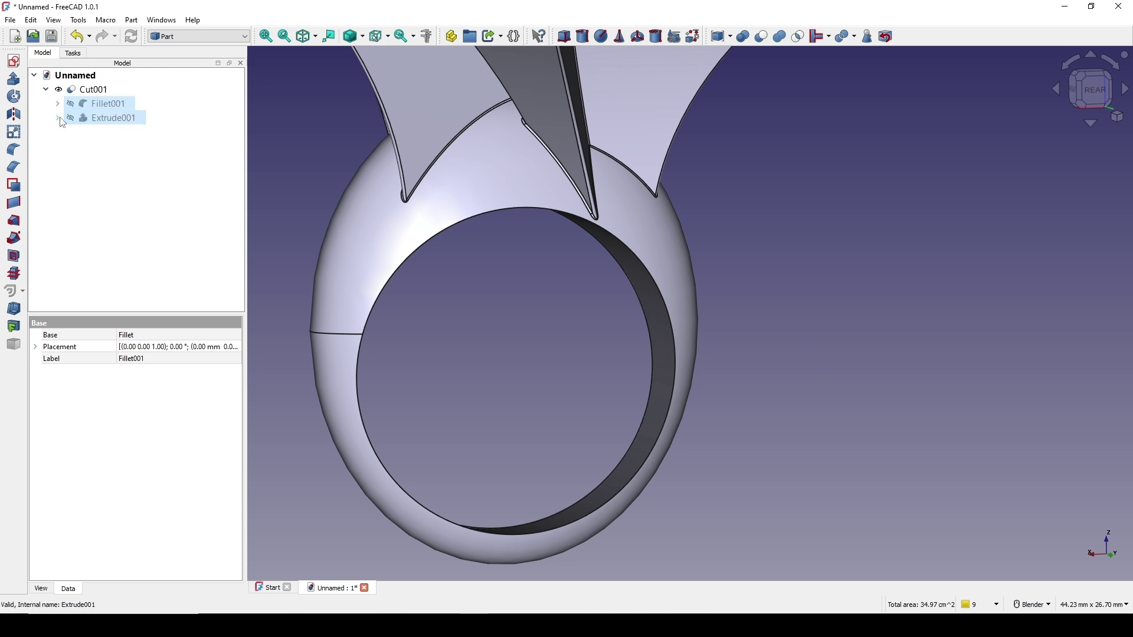
pyautogui.doubleClick(102, 131)
pyautogui.scroll(-3, 803, 222)
pyautogui.keyDown('shift'); pyautogui.moveTo(763, 222); pyautogui.dragTo(571, 213, button='middle'); pyautogui.keyUp('shift')
pyautogui.scroll(1, 582, 231)
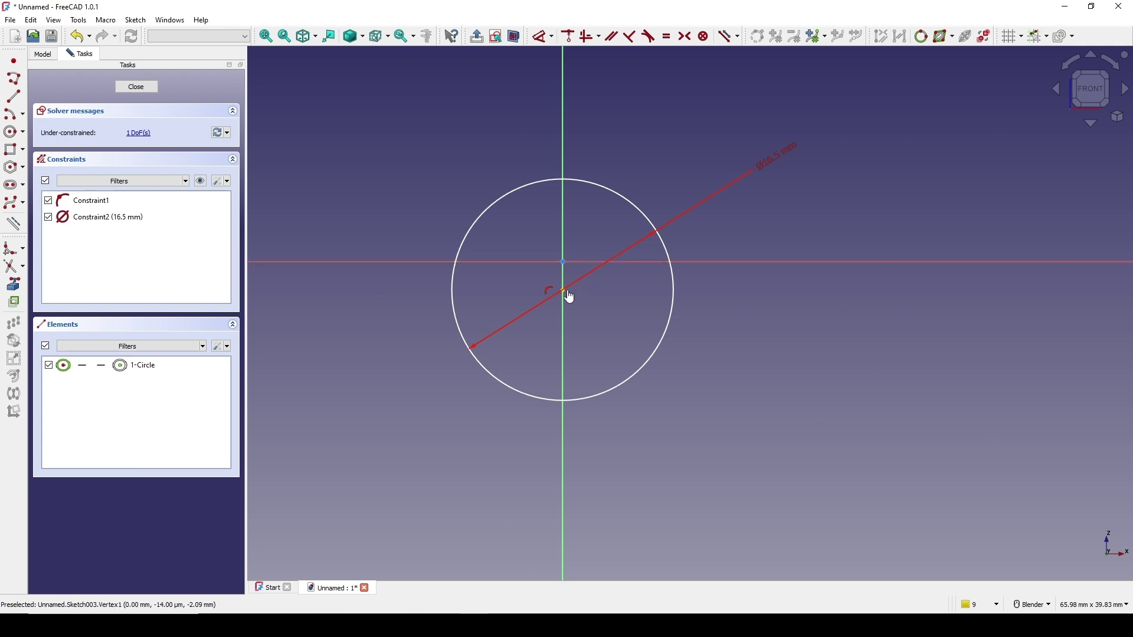
pyautogui.moveTo(570, 299); pyautogui.dragTo(570, 301)
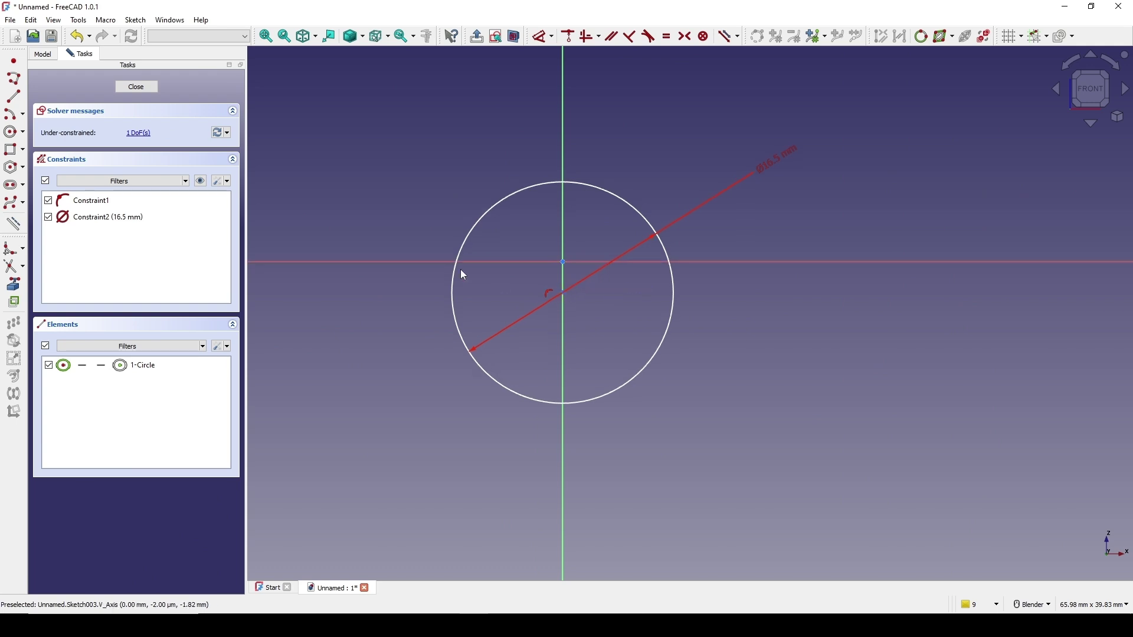
pyautogui.press('Escape')
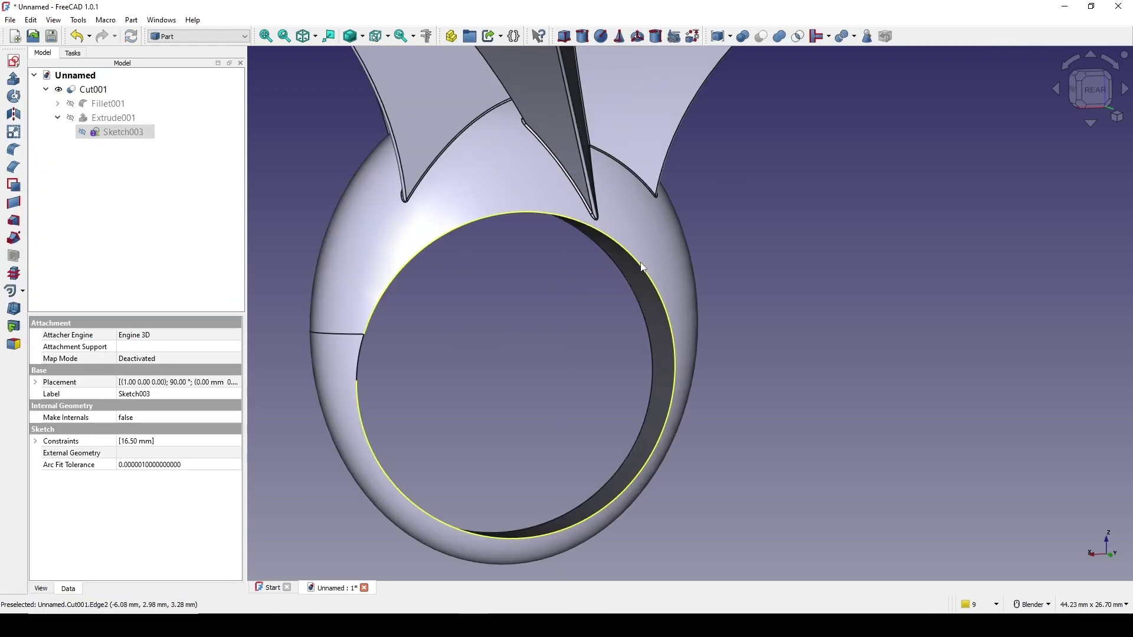
# - Fillet both circular rim edges of the hole with a constant radius of 0.2 mm
pyautogui.moveTo(654, 302); pyautogui.dragTo(404, 322, button='middle')
pyautogui.click(574, 234)
pyautogui.scroll(1, 910, 258)
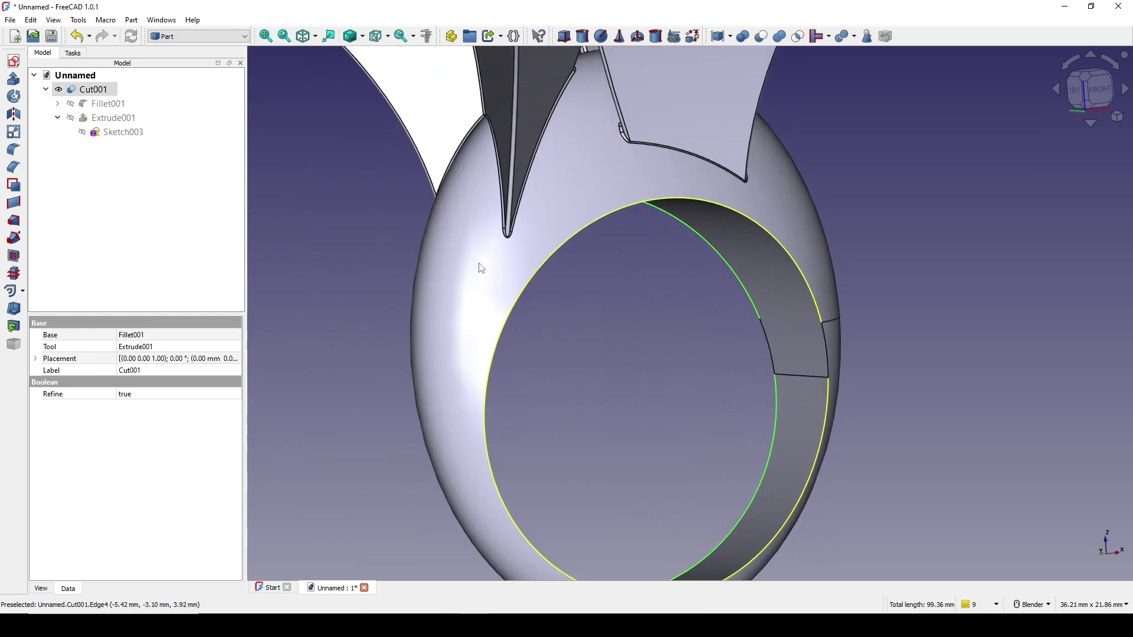
pyautogui.keyDown('ctrl'); pyautogui.click(657, 204); pyautogui.keyUp('ctrl')
pyautogui.moveTo(488, 267); pyautogui.dragTo(782, 262, button='middle')
pyautogui.keyDown('shift'); pyautogui.moveTo(445, 287); pyautogui.dragTo(690, 253, button='middle'); pyautogui.keyUp('shift')
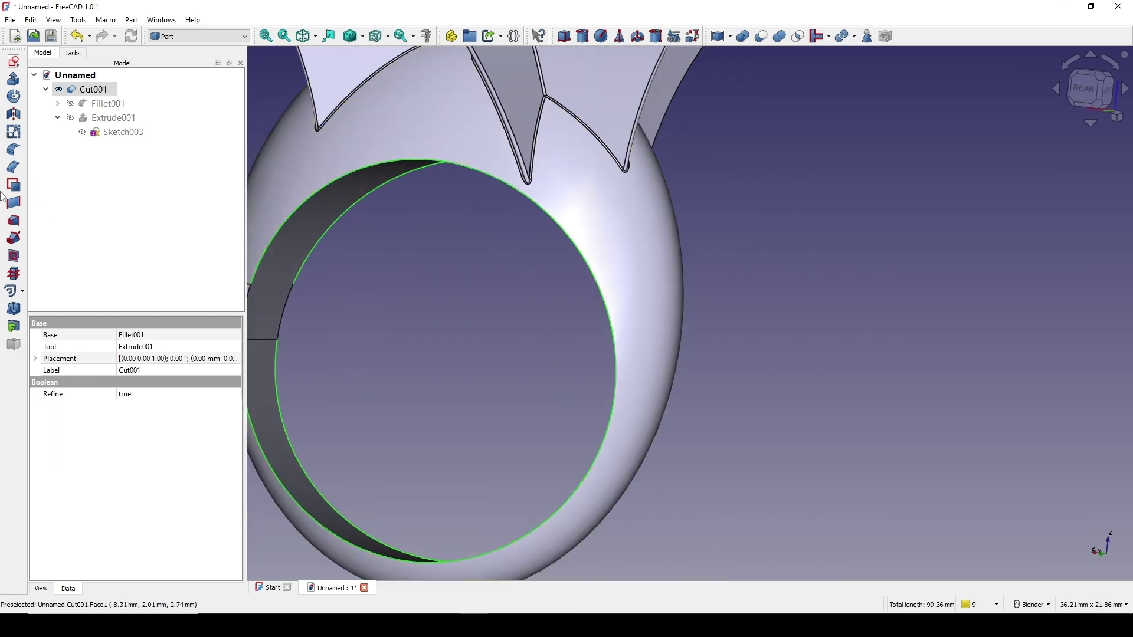
pyautogui.click(8, 153)
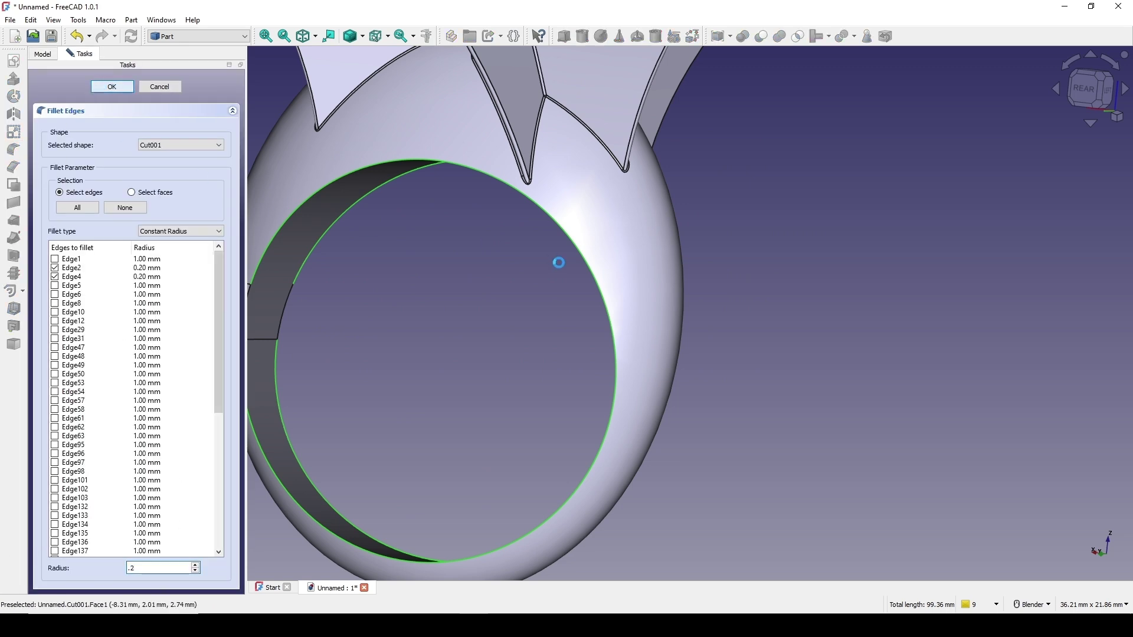
# - Examine the hole's filleted rim near the star band tips and the whole ring from several directions
pyautogui.moveTo(576, 223); pyautogui.dragTo(743, 245, button='middle')
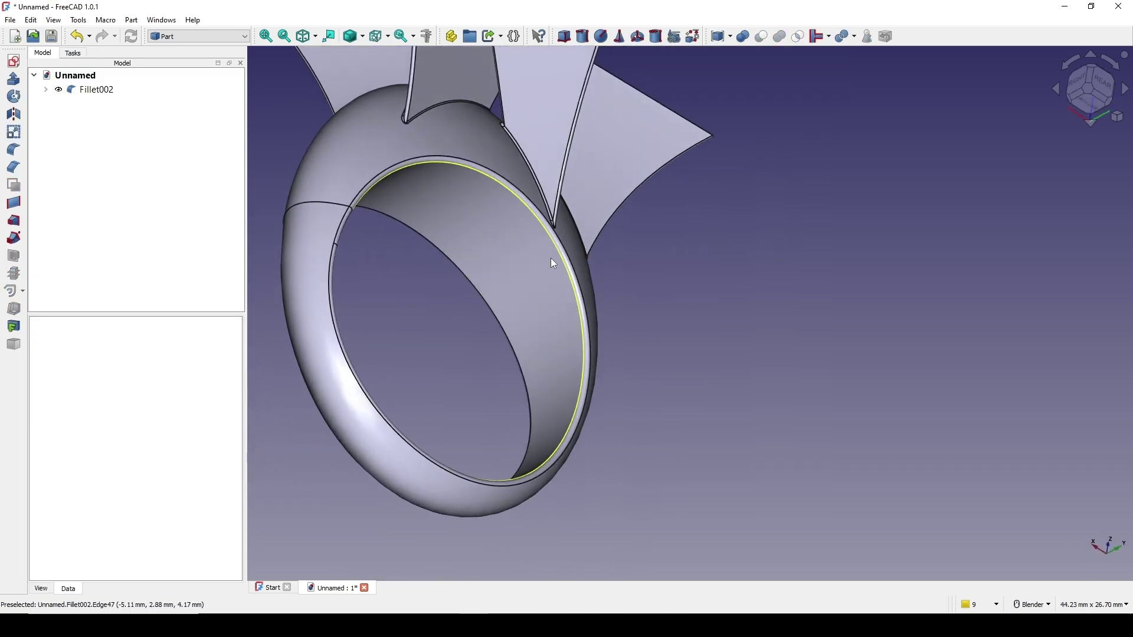
pyautogui.scroll(5, 553, 255)
pyautogui.scroll(1, 639, 258)
pyautogui.scroll(4, 655, 224)
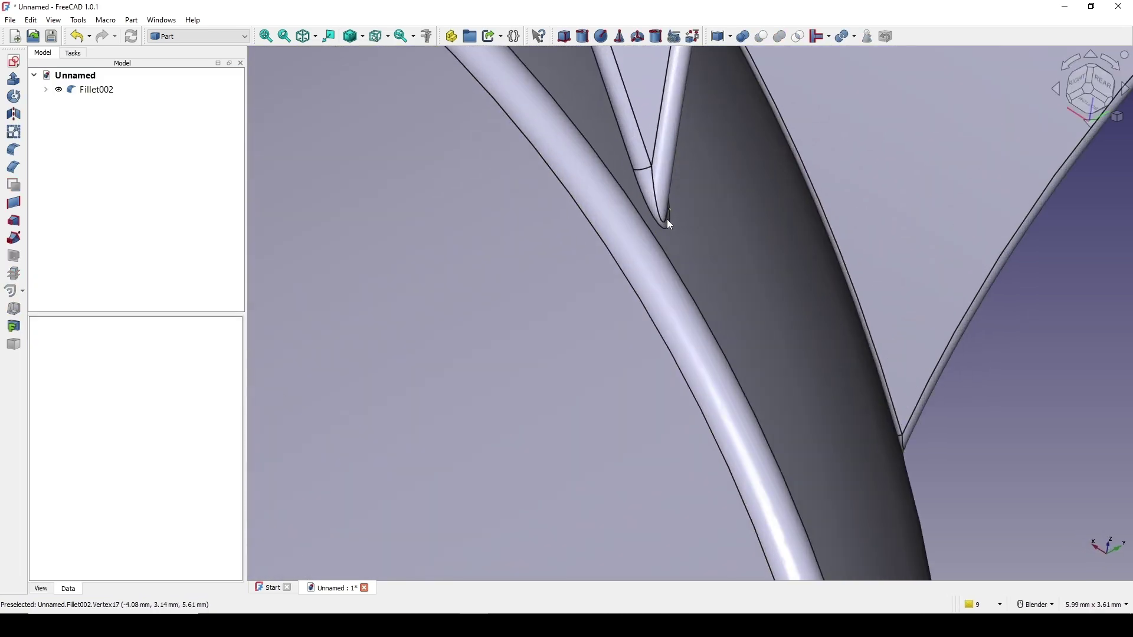
pyautogui.scroll(-4, 648, 254)
pyautogui.scroll(-4, 647, 266)
pyautogui.moveTo(652, 294); pyautogui.dragTo(804, 372, button='middle')
pyautogui.scroll(-4, 574, 366)
pyautogui.moveTo(493, 372); pyautogui.dragTo(493, 326, button='middle')
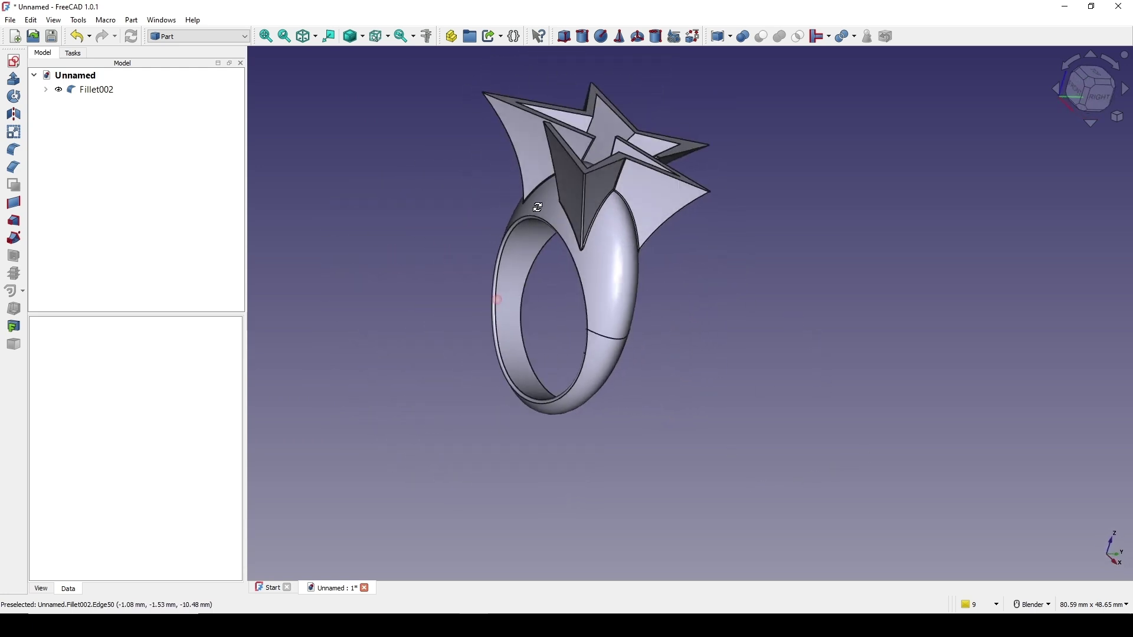